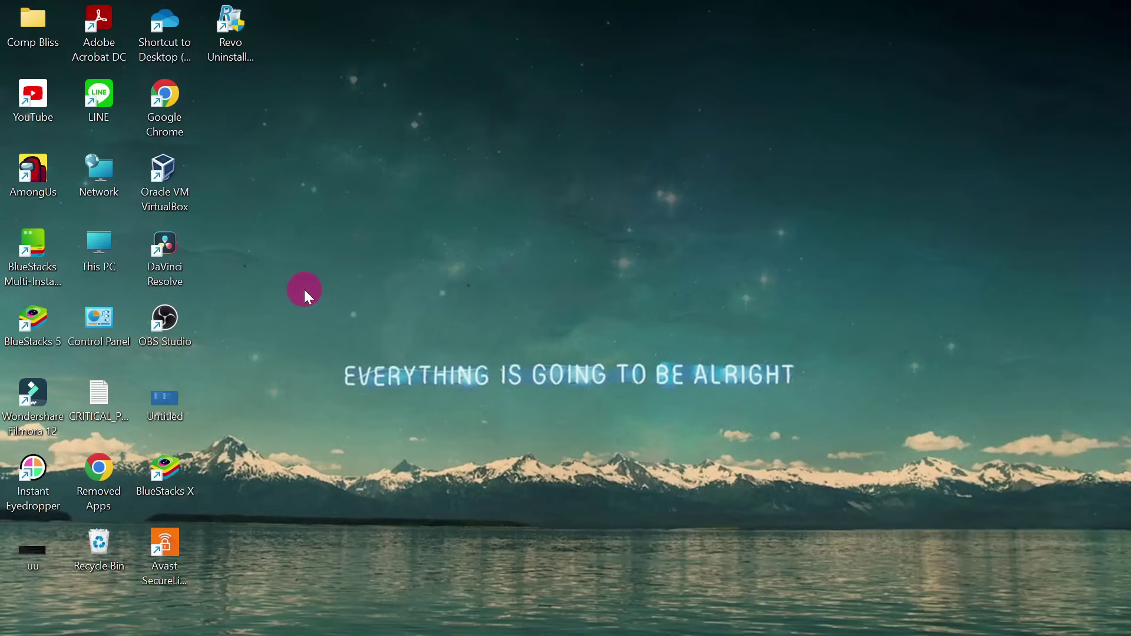
# - Open the Control Panel's list of installed programs for uninstalling and maximize its window
pyautogui.doubleClick(103, 319)
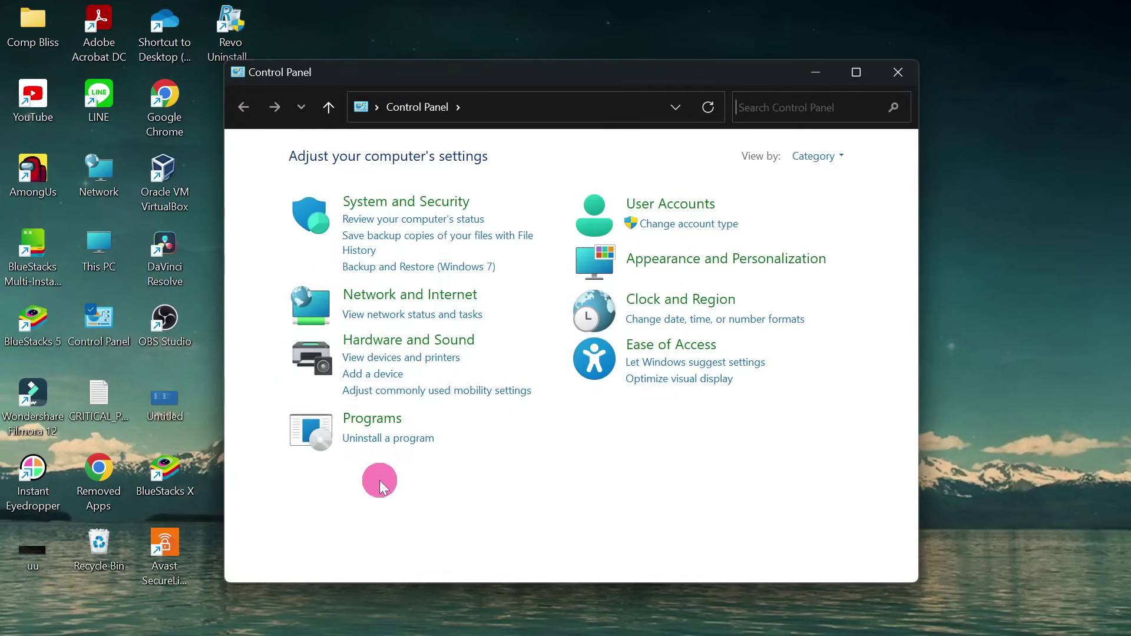
pyautogui.click(405, 439)
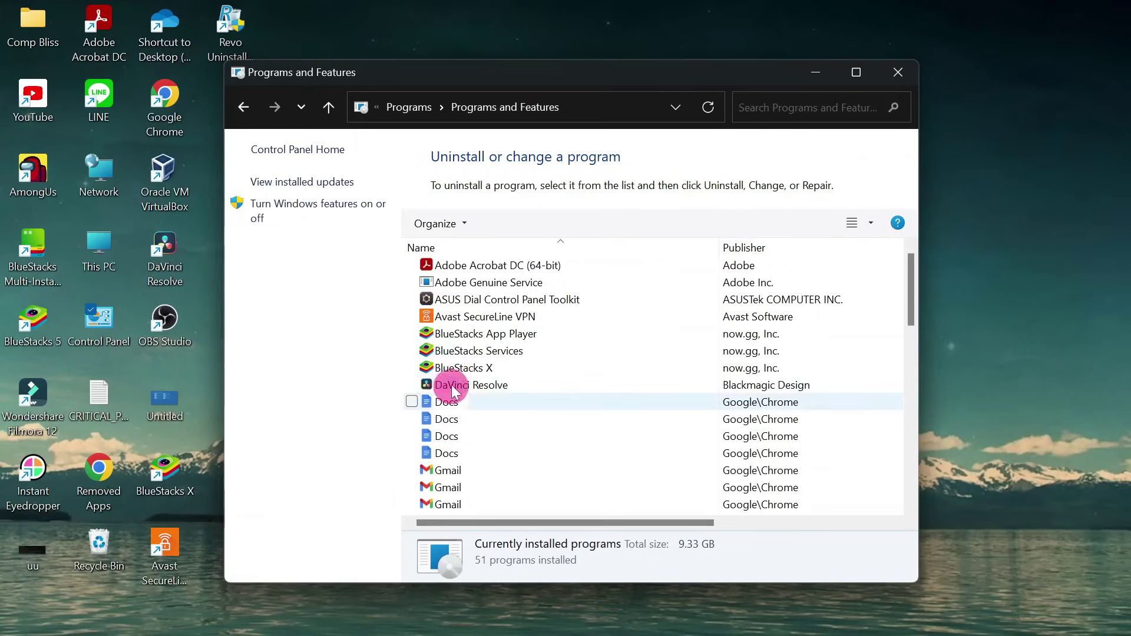
pyautogui.scroll(-1, 605, 301)
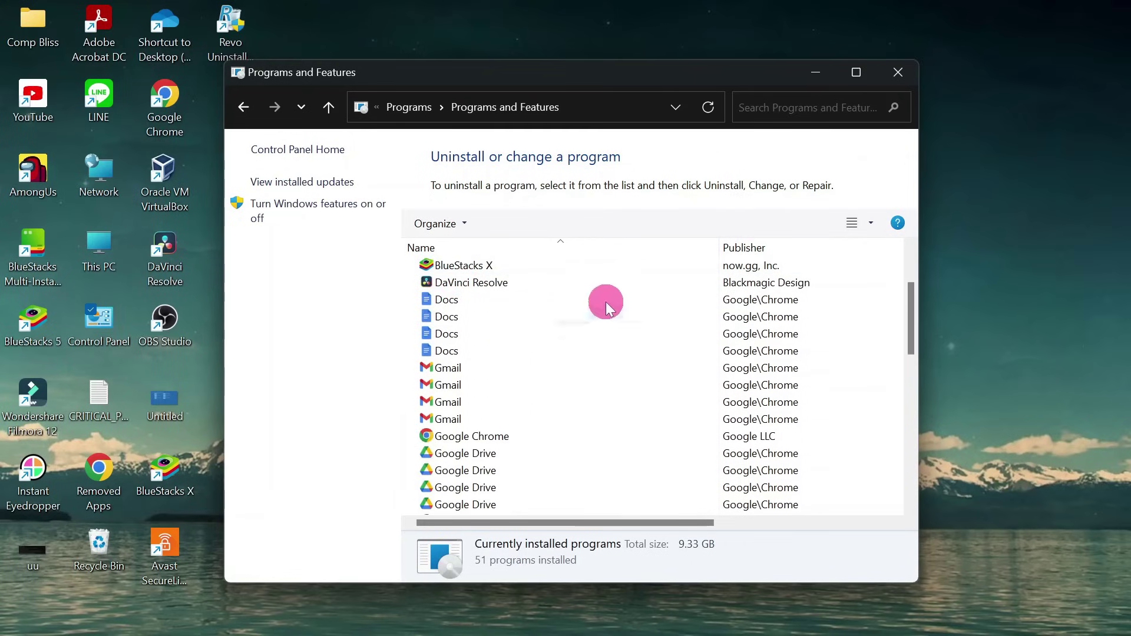
pyautogui.click(859, 71)
# - Uninstall Microsoft 365 - en-us from the installed programs, then close the uninstaller and the programs window
pyautogui.scroll(-1, 350, 360)
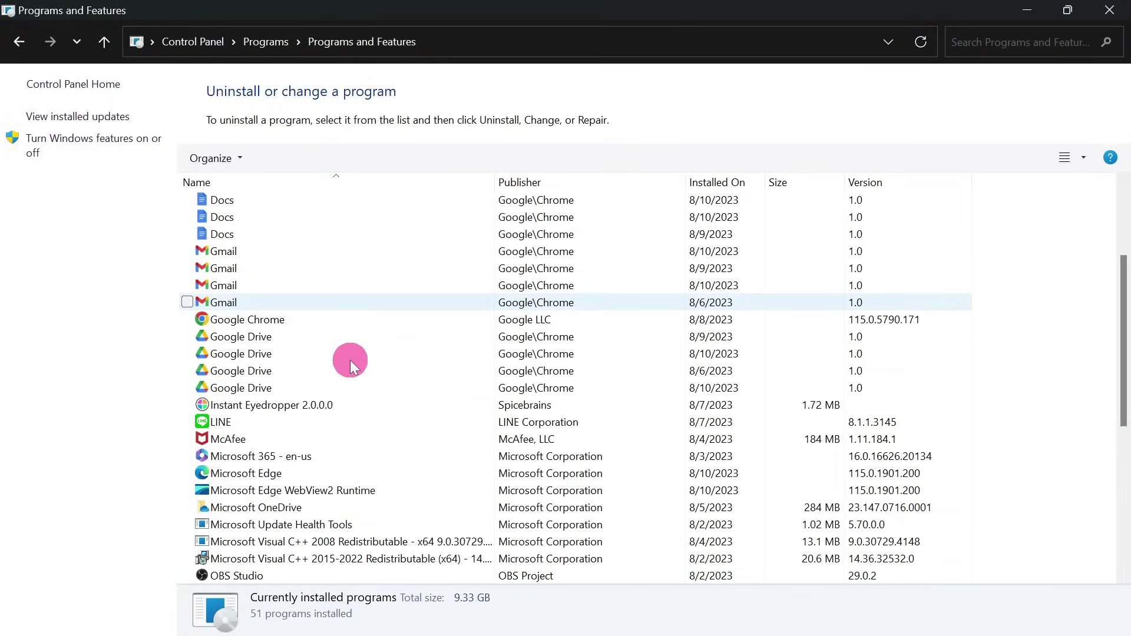
pyautogui.scroll(-1, 350, 359)
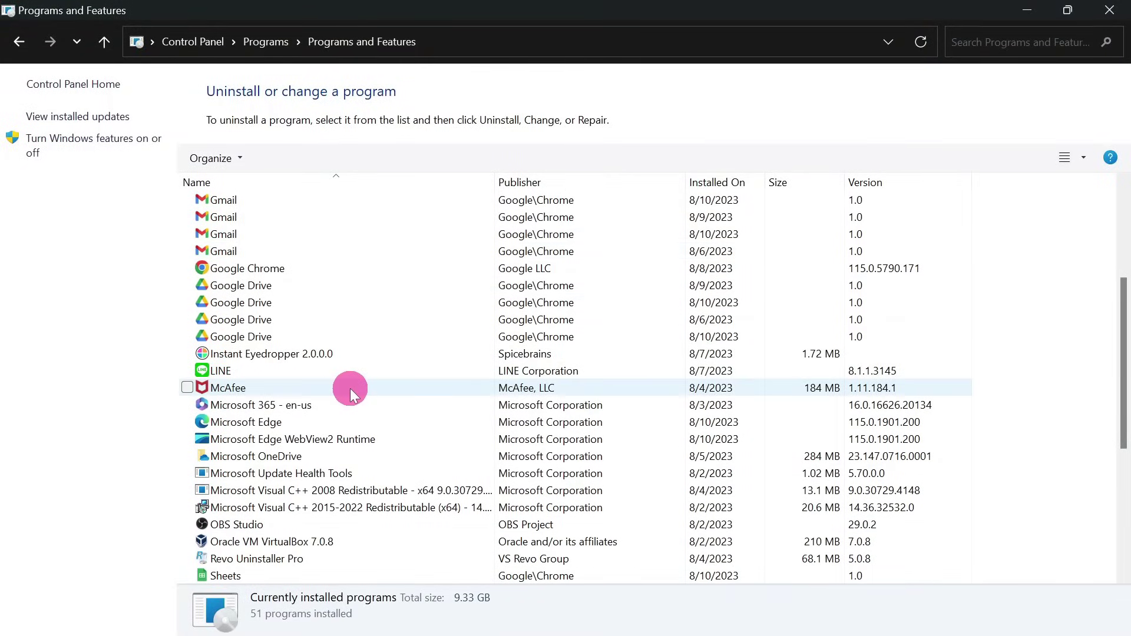
pyautogui.scroll(-1, 348, 389)
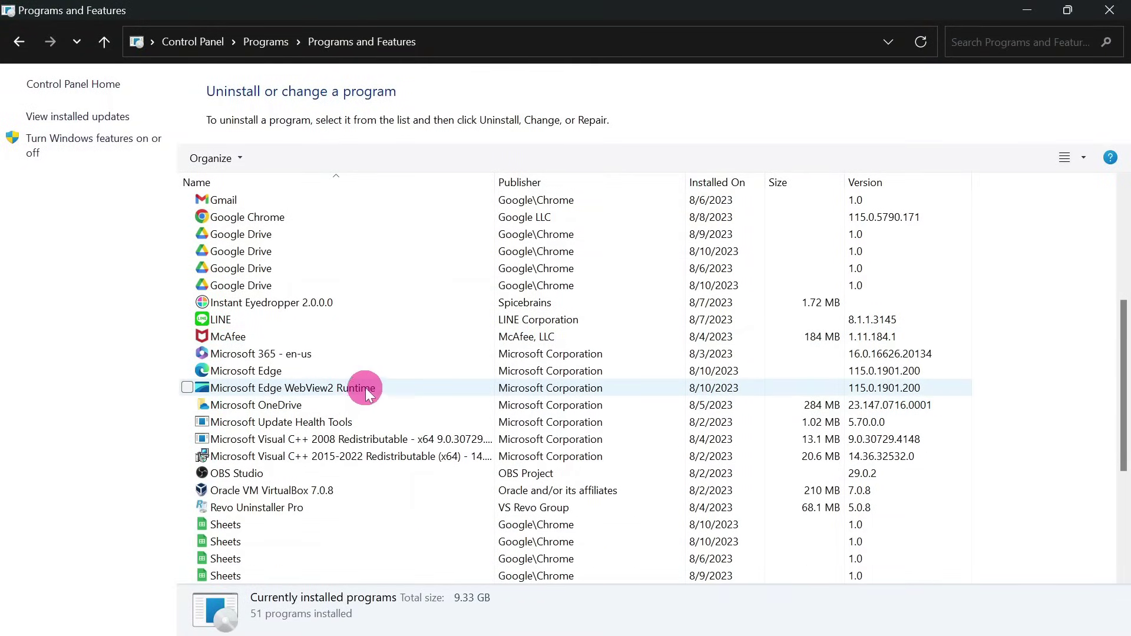
pyautogui.click(393, 351)
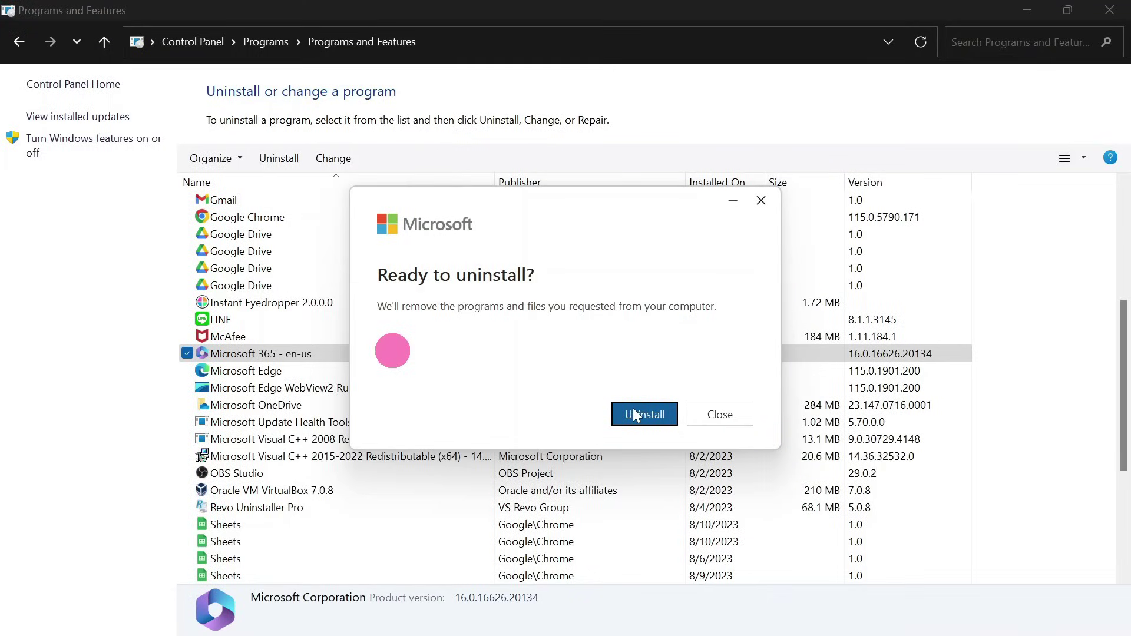
pyautogui.click(634, 414)
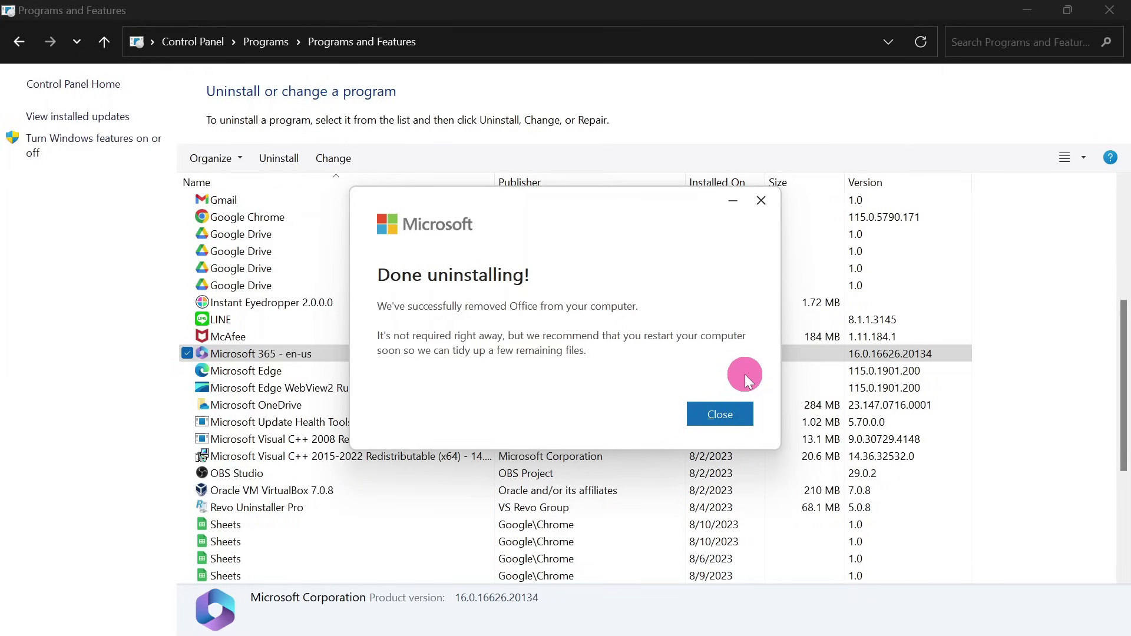
pyautogui.click(719, 412)
pyautogui.click(1098, 15)
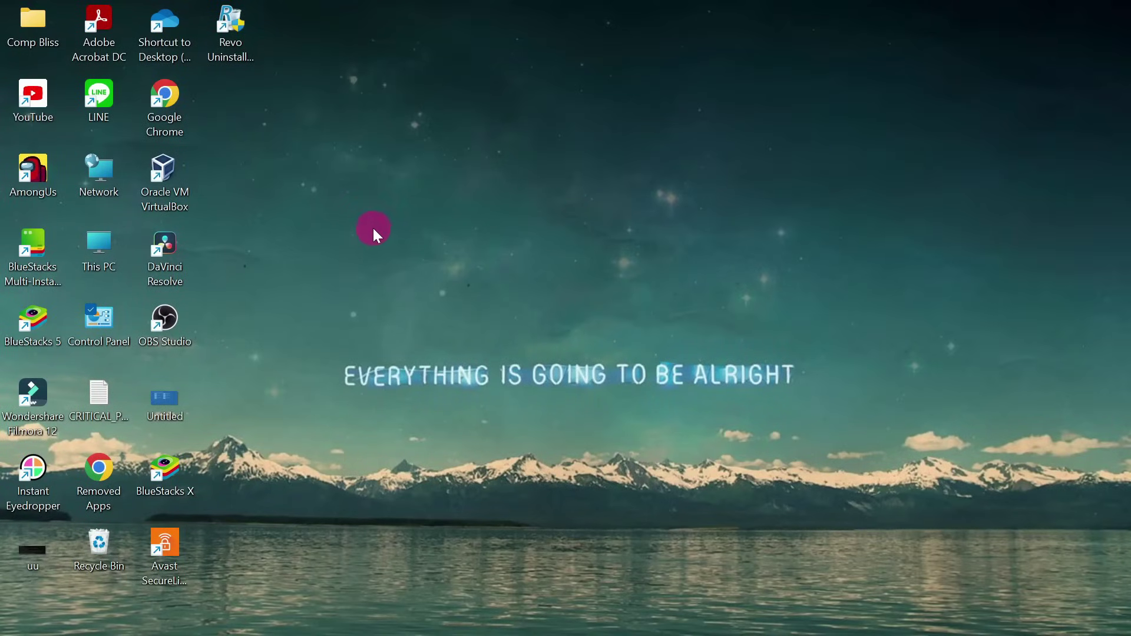
# - Create a new folder named 2019 on the desktop
pyautogui.rightClick(275, 139)
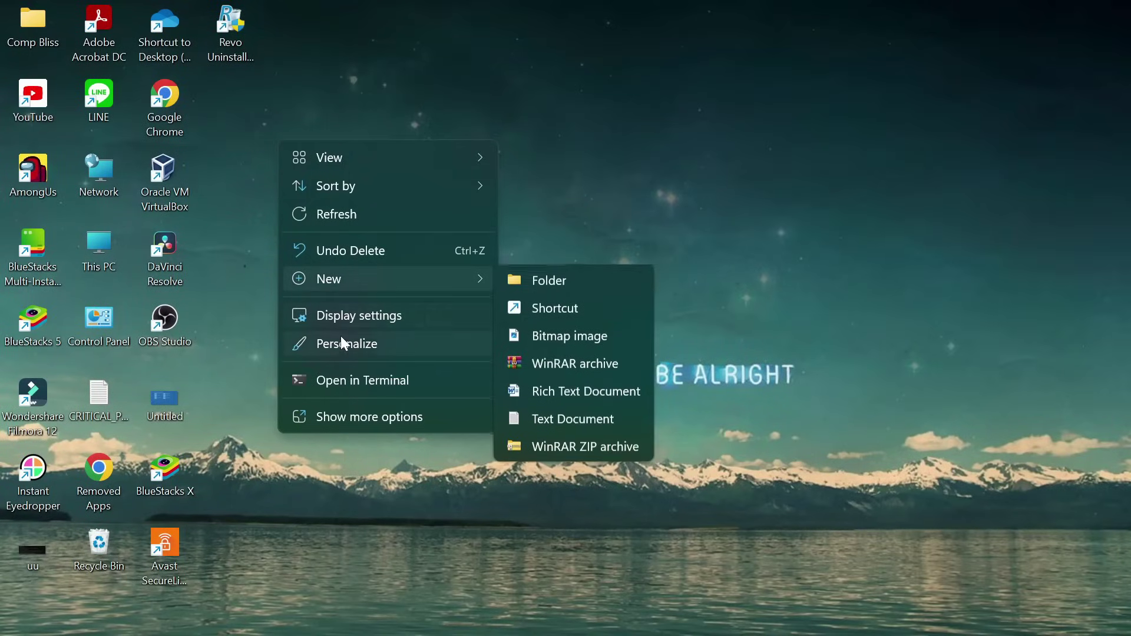
pyautogui.click(538, 278)
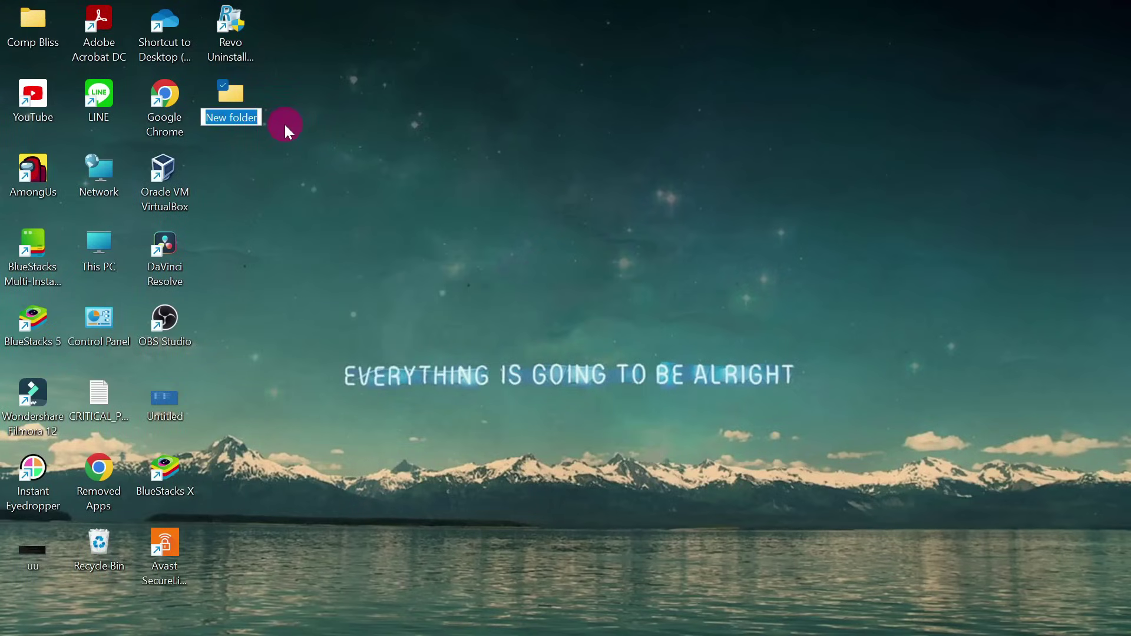
pyautogui.write('2019')
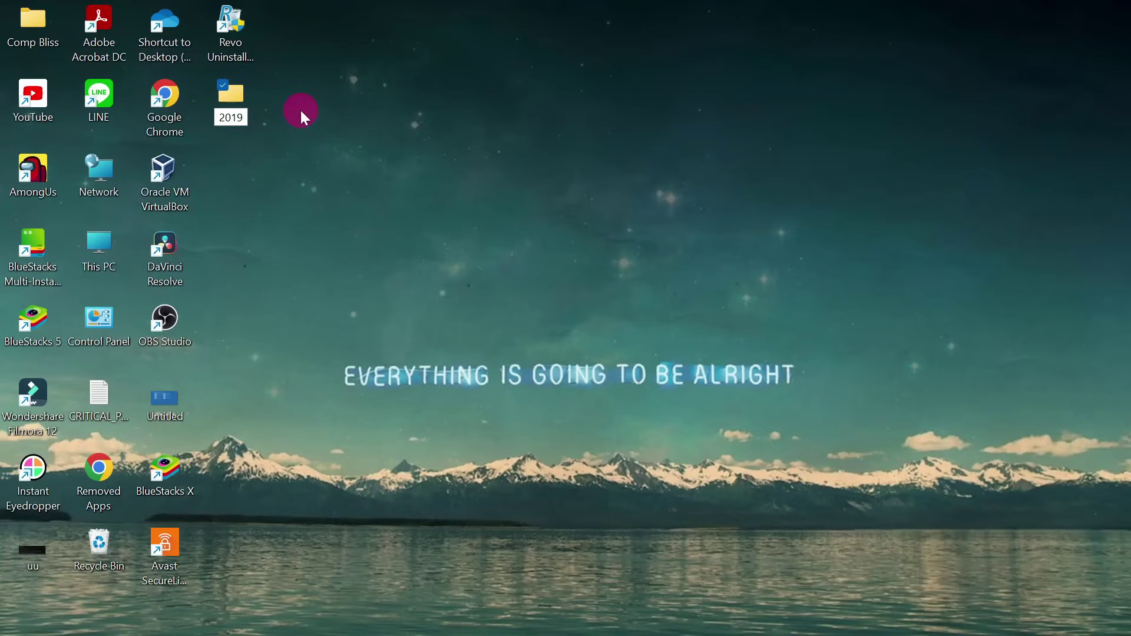
pyautogui.click(300, 112)
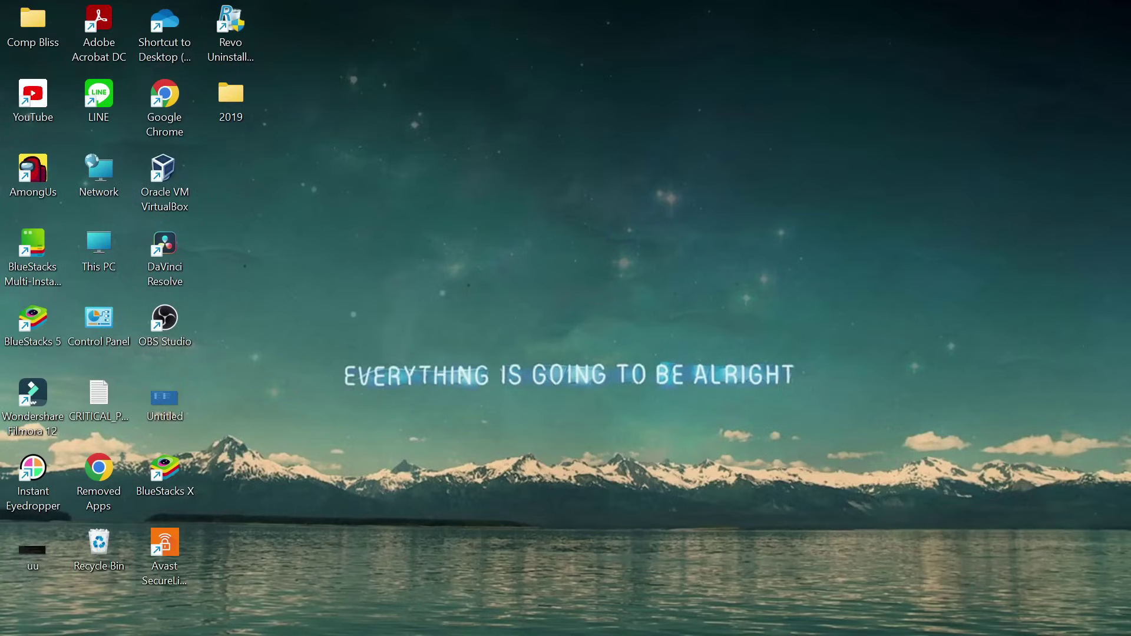
# - Switch to Chrome and search Google for "microsoft 365 apps admin center"
pyautogui.moveTo(592, 633)
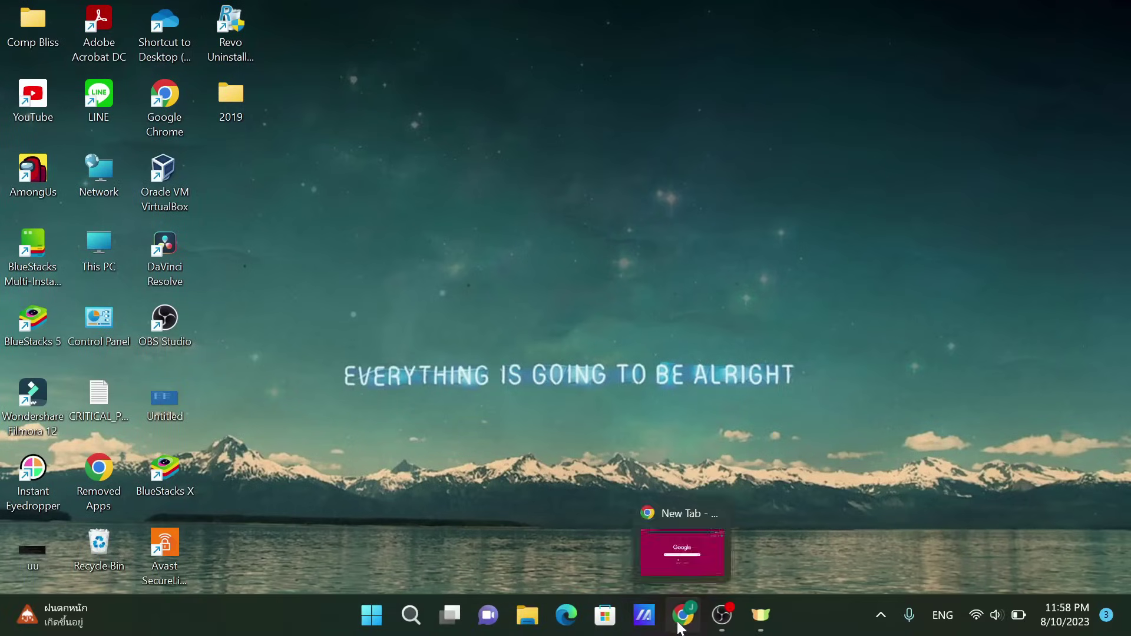
pyautogui.click(680, 613)
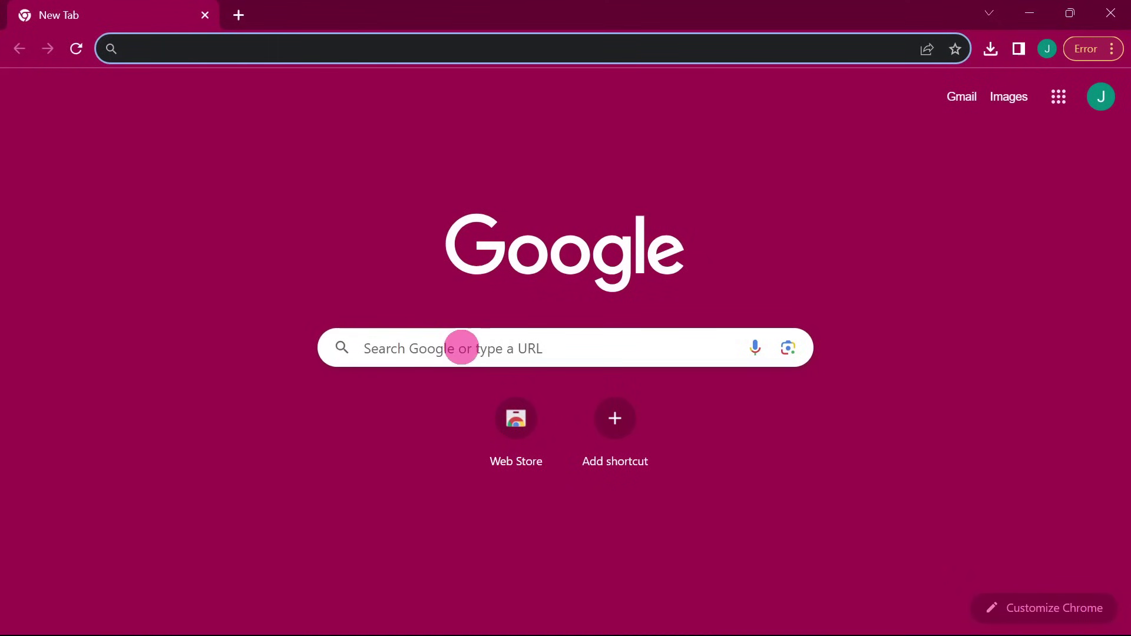
pyautogui.click(464, 347)
pyautogui.write('mi')
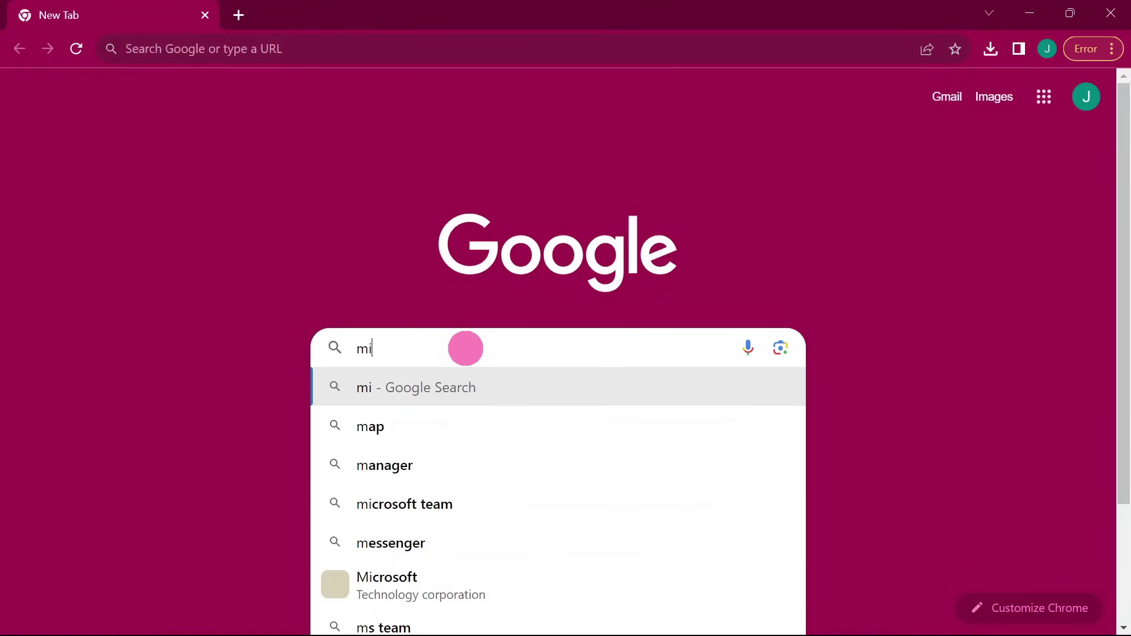
pyautogui.write('crosoft')
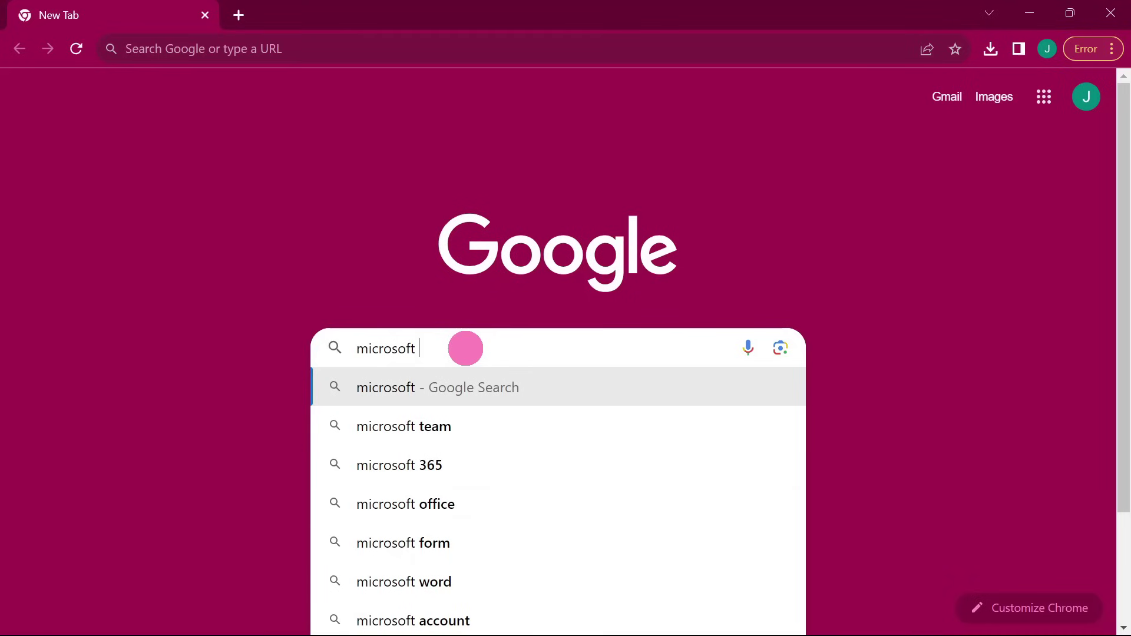
pyautogui.write(' 365')
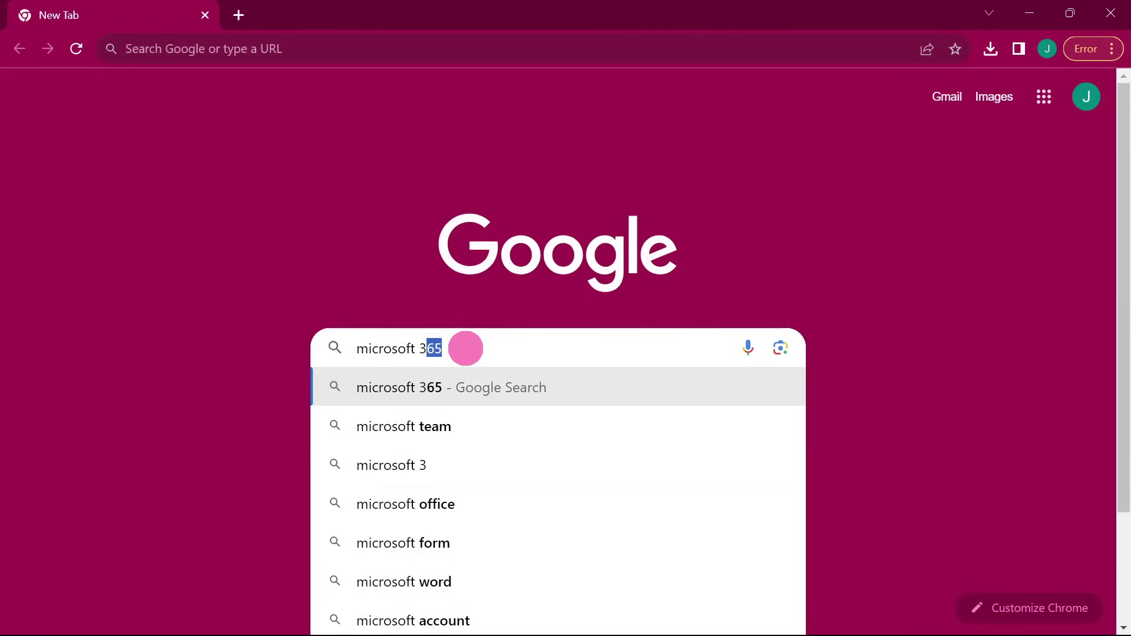
pyautogui.write(' a')
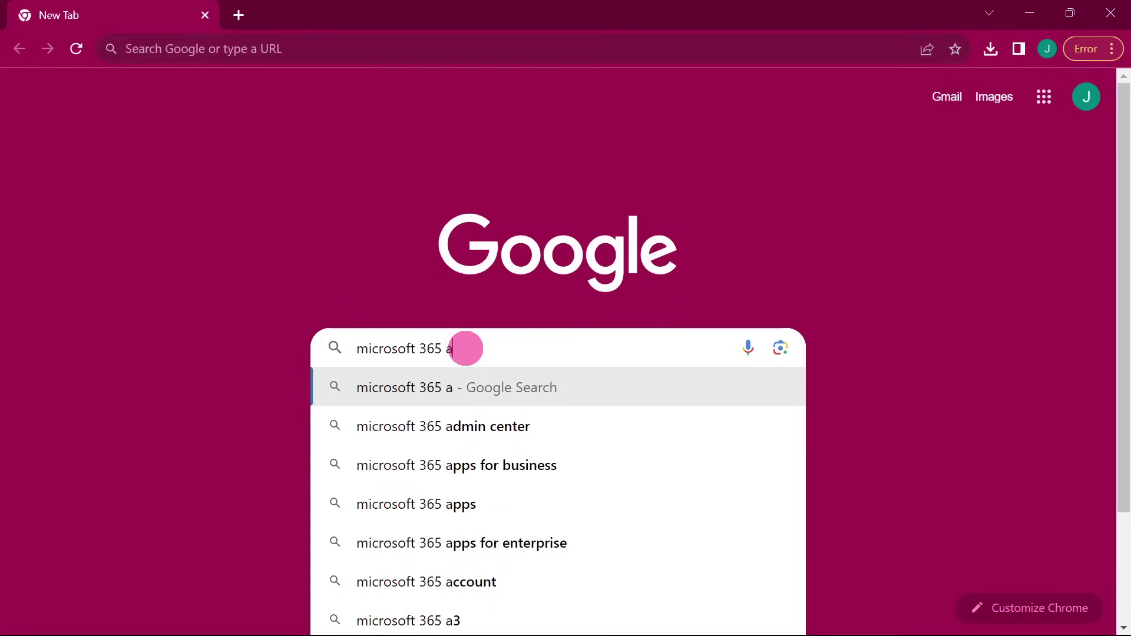
pyautogui.write('pps admin')
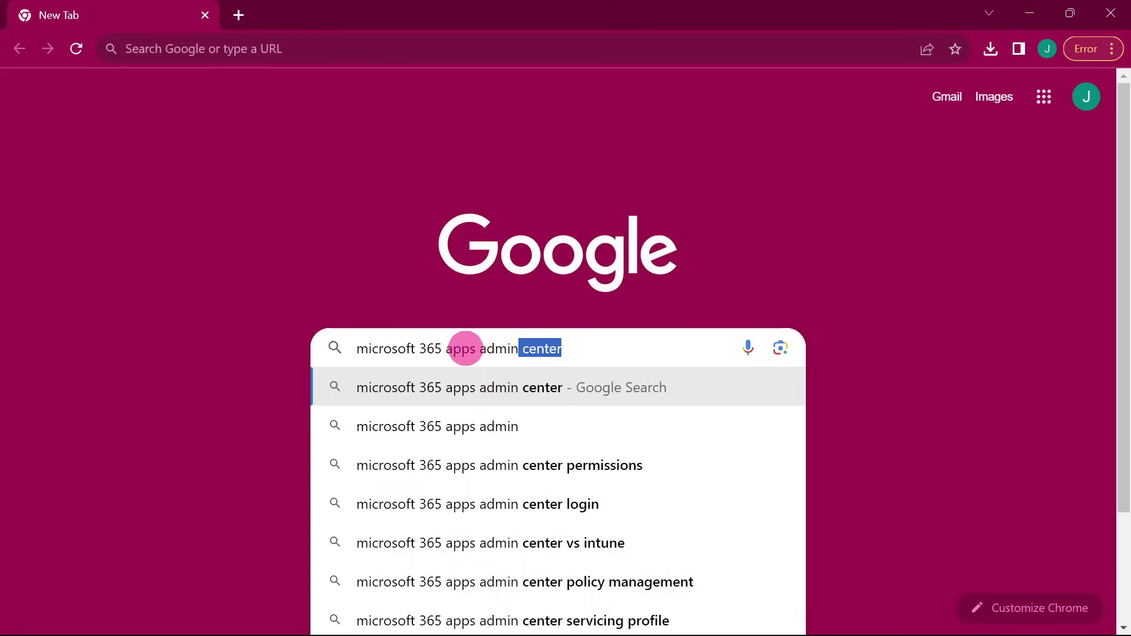
pyautogui.press('Right')
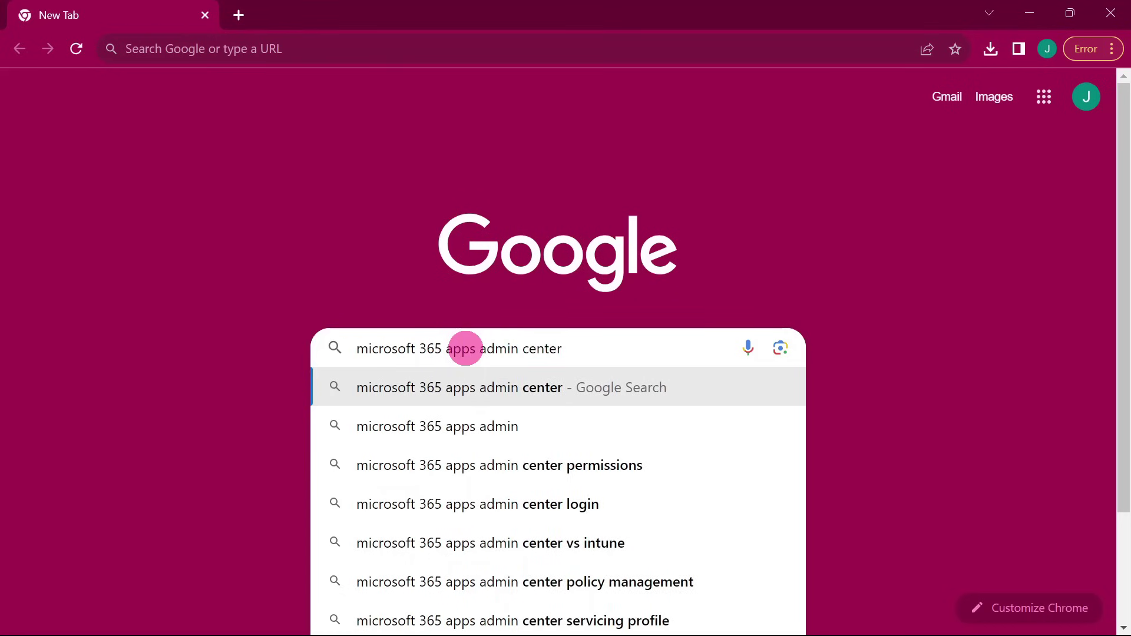
pyautogui.press('Return')
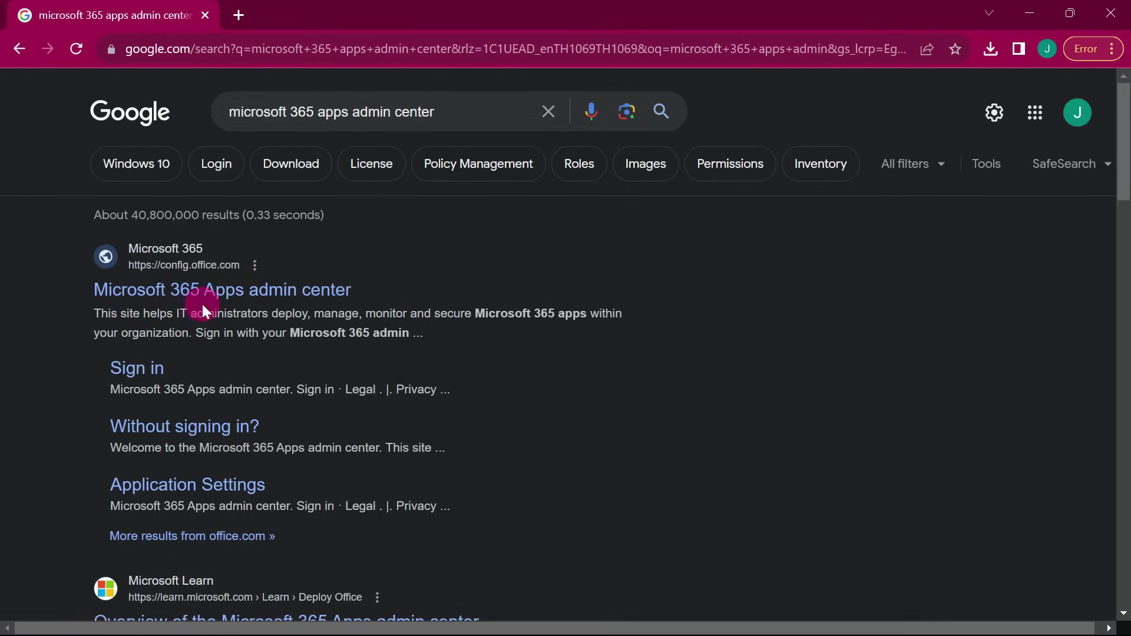
# - Open the Microsoft 365 Apps admin center site and start creating a new Office deployment configuration without signing in
pyautogui.click(253, 295)
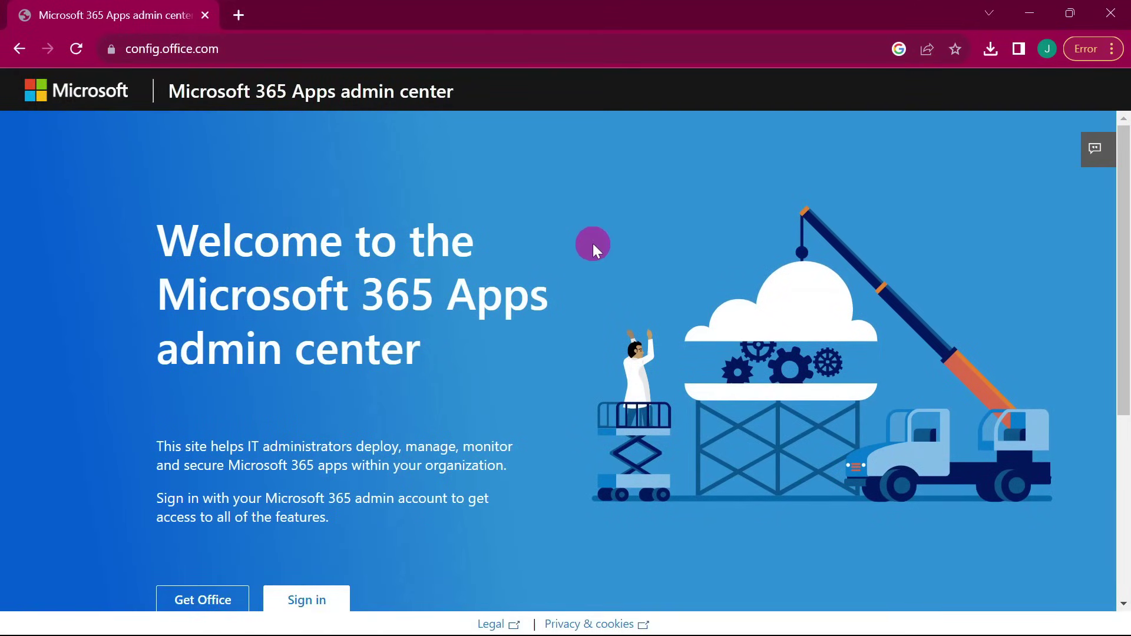
pyautogui.scroll(-3, 715, 226)
pyautogui.scroll(-2, 600, 236)
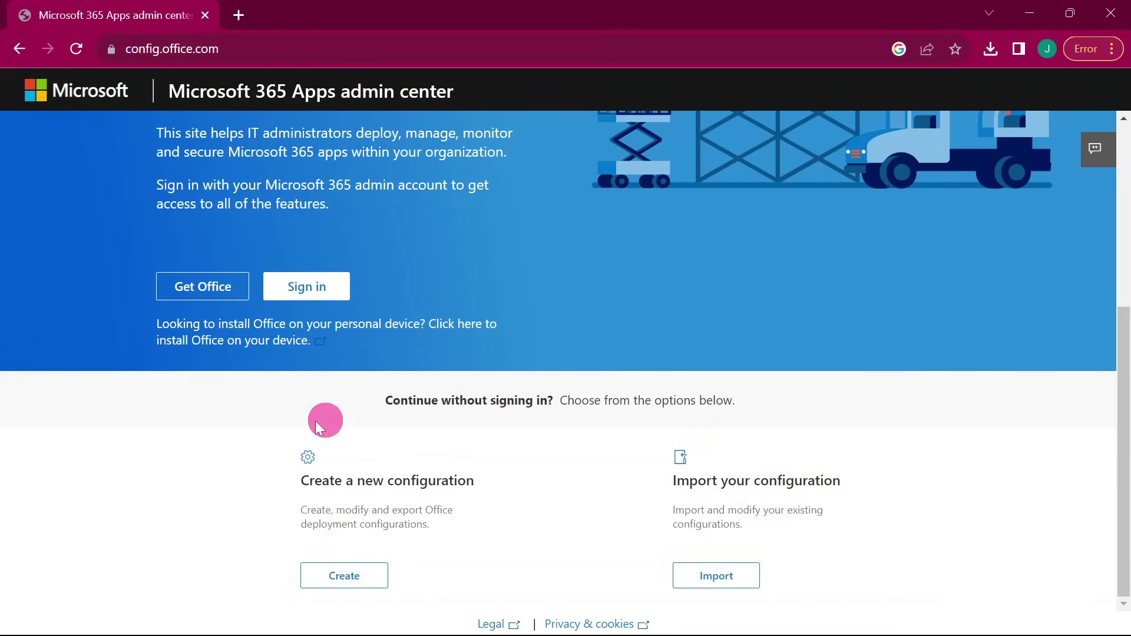
pyautogui.click(348, 580)
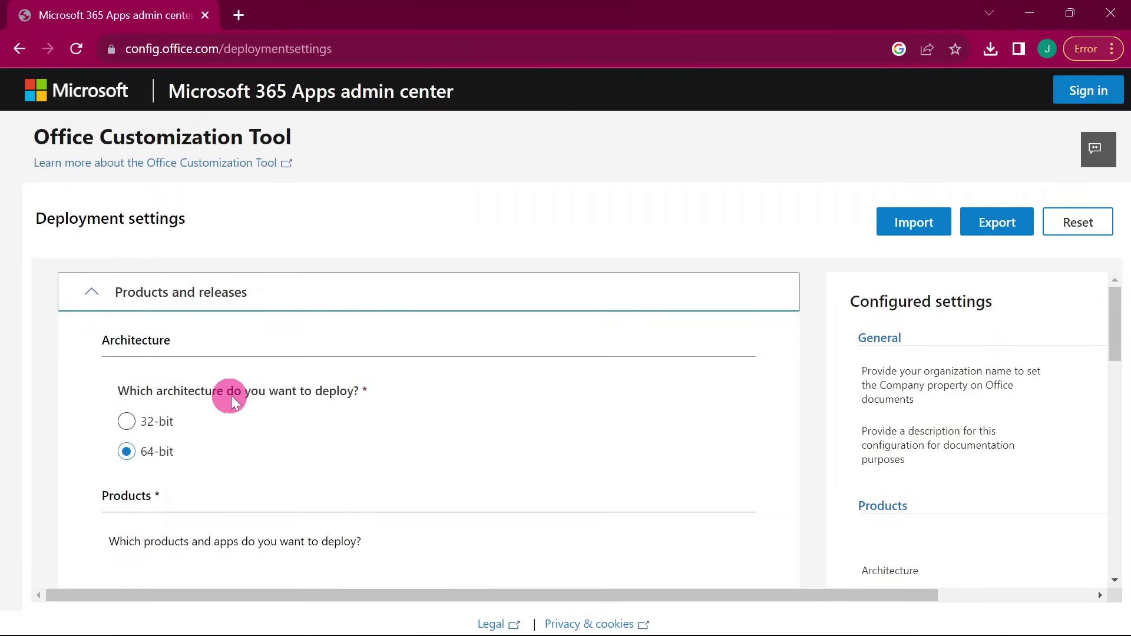
pyautogui.scroll(-2, 294, 400)
pyautogui.scroll(2, 295, 396)
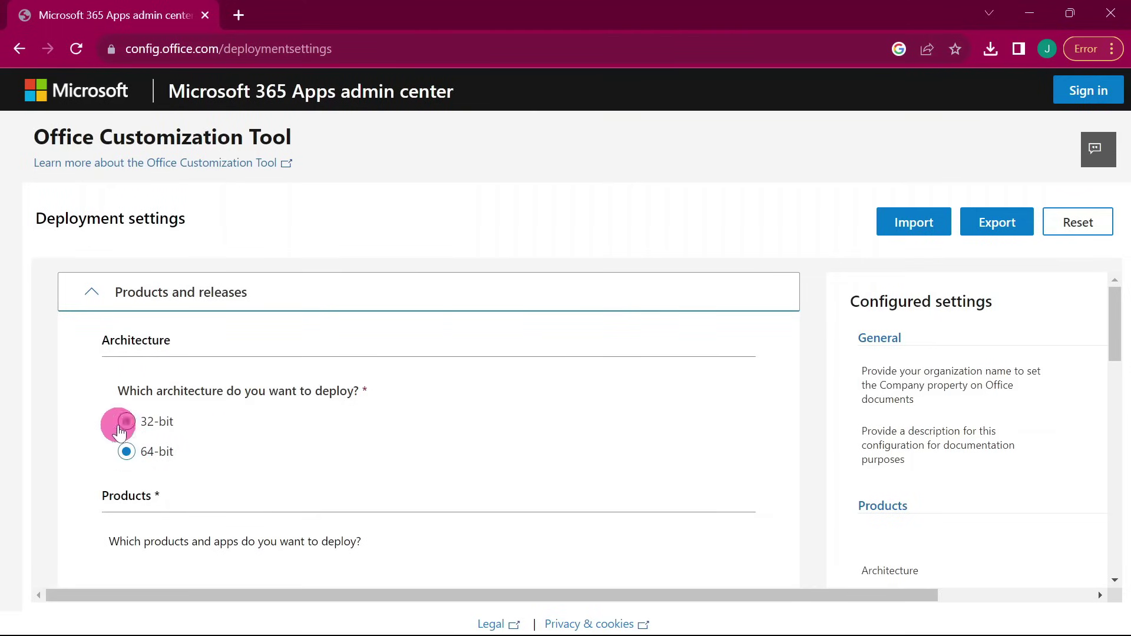
# - Minimize the browser, check the system type in This PC's properties, and close the Settings window
pyautogui.click(1025, 19)
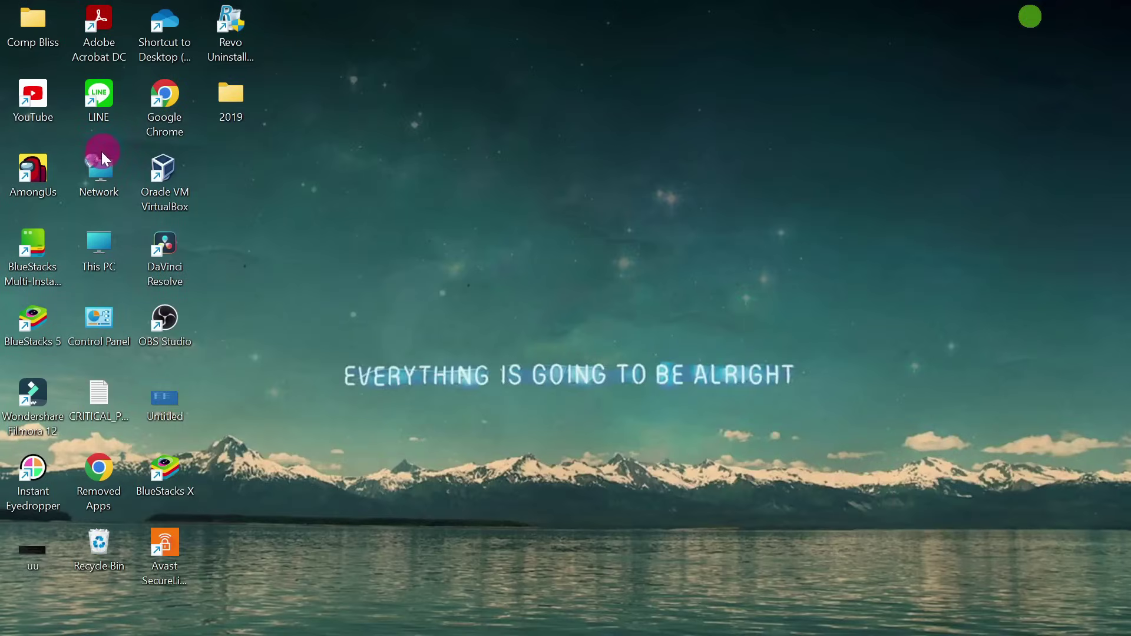
pyautogui.rightClick(100, 235)
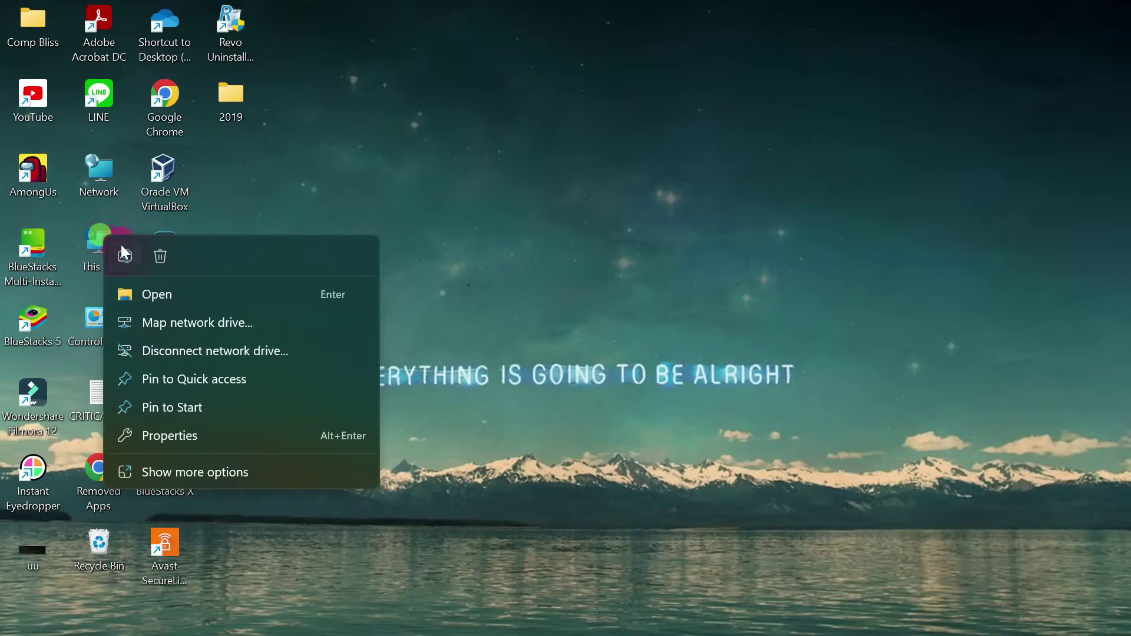
pyautogui.click(192, 429)
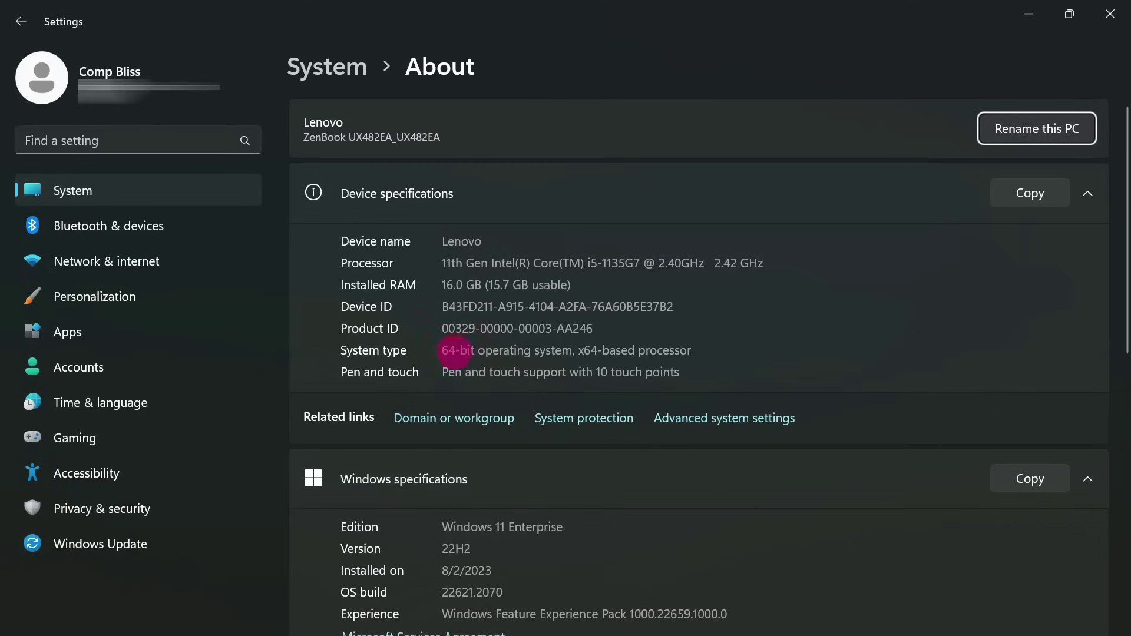
pyautogui.click(1109, 18)
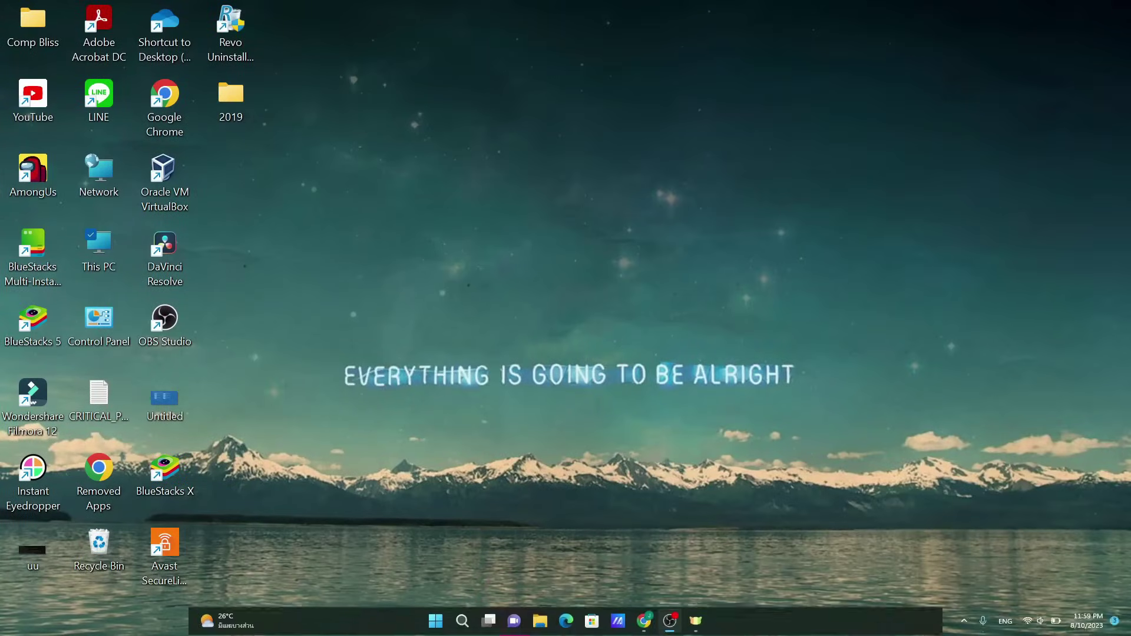
# - Switch back to Chrome and choose Office Professional Plus 2019 - Volume License as the Office suite to deploy
pyautogui.click(682, 615)
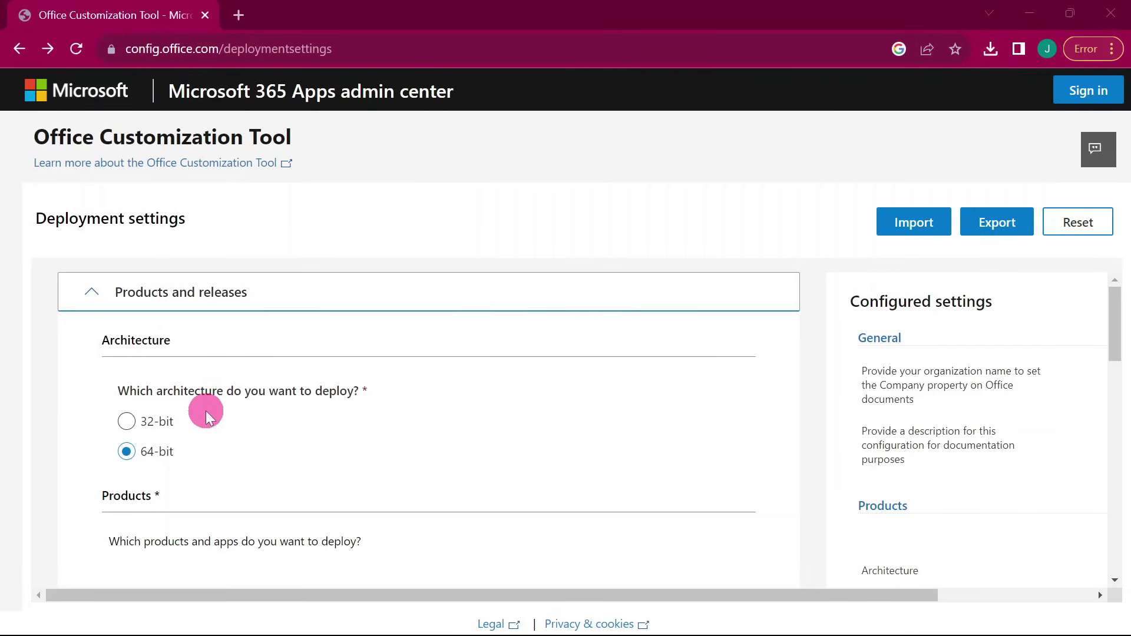
pyautogui.scroll(-2, 184, 450)
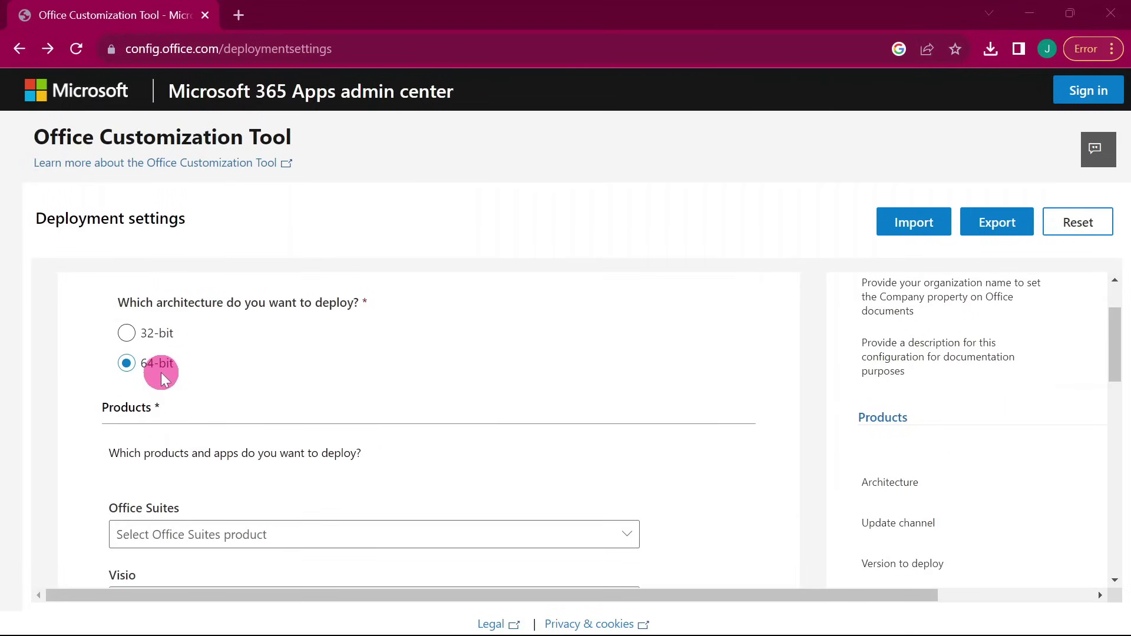
pyautogui.scroll(-1, 211, 366)
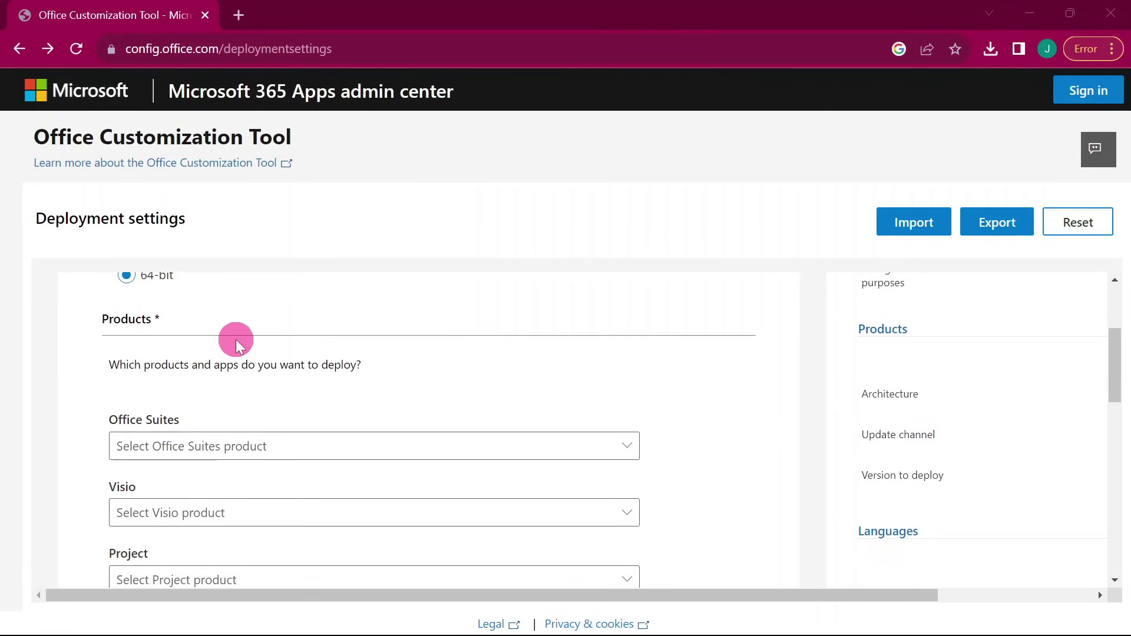
pyautogui.scroll(-1, 236, 342)
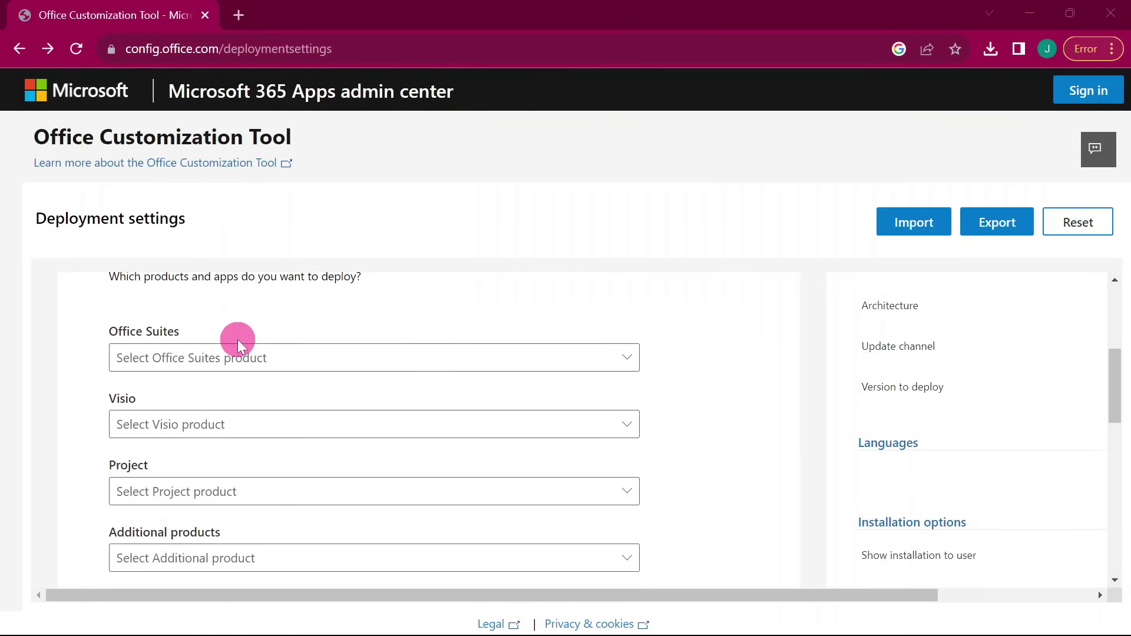
pyautogui.scroll(1, 227, 336)
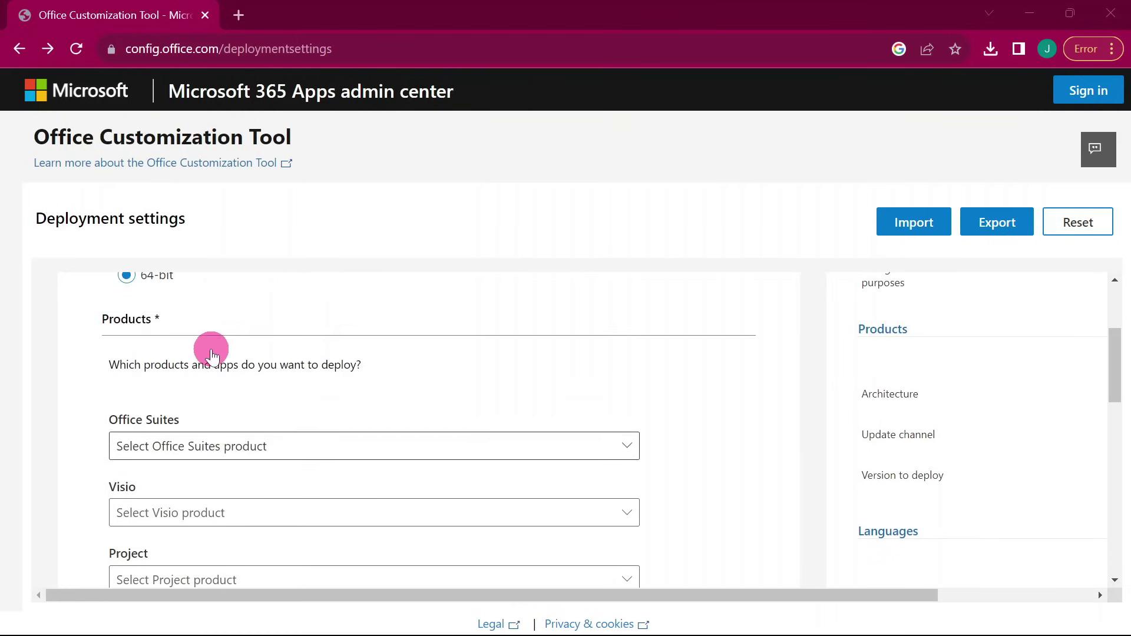
pyautogui.click(265, 449)
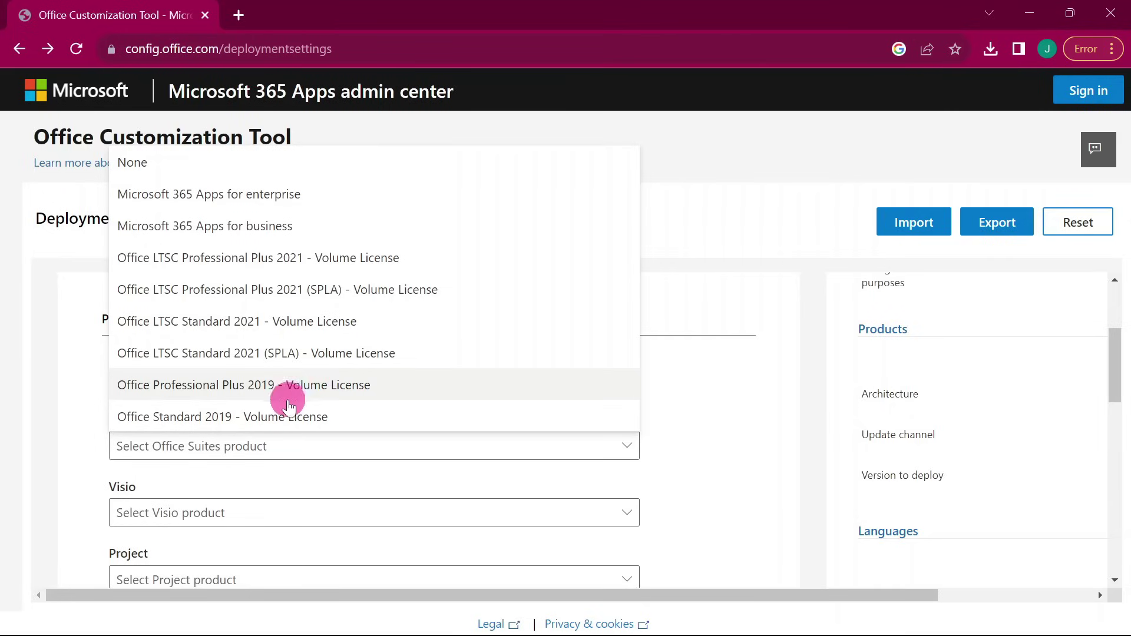
pyautogui.click(326, 394)
# - Add Language pack as the additional product in the deployment configuration
pyautogui.scroll(-2, 324, 388)
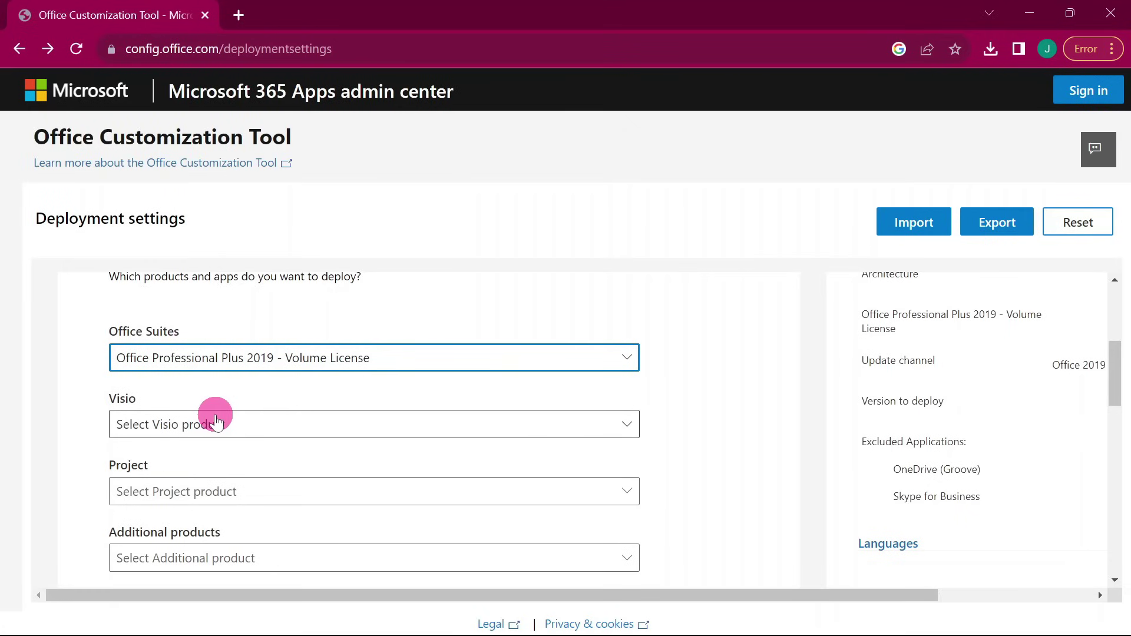
pyautogui.scroll(-2, 176, 422)
pyautogui.scroll(1, 156, 366)
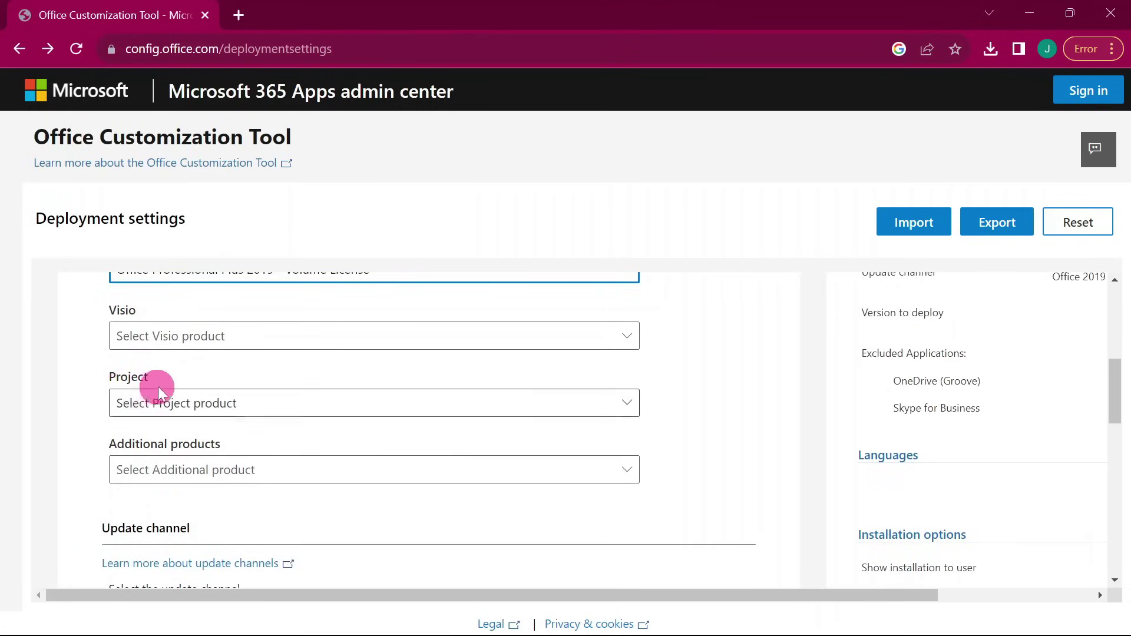
pyautogui.scroll(-2, 166, 378)
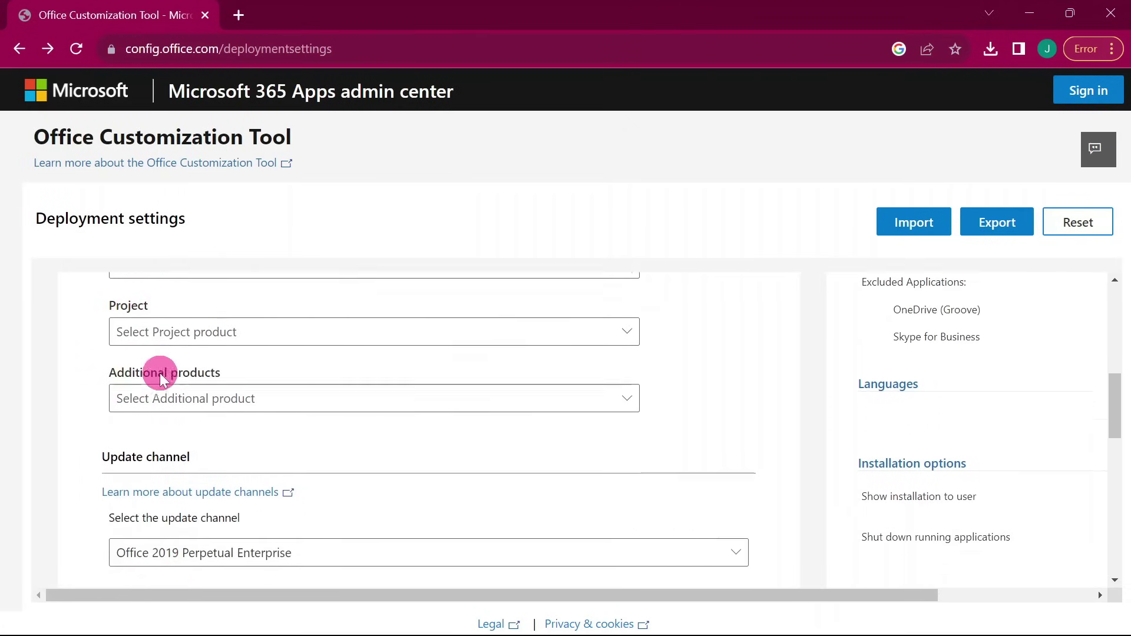
pyautogui.click(223, 387)
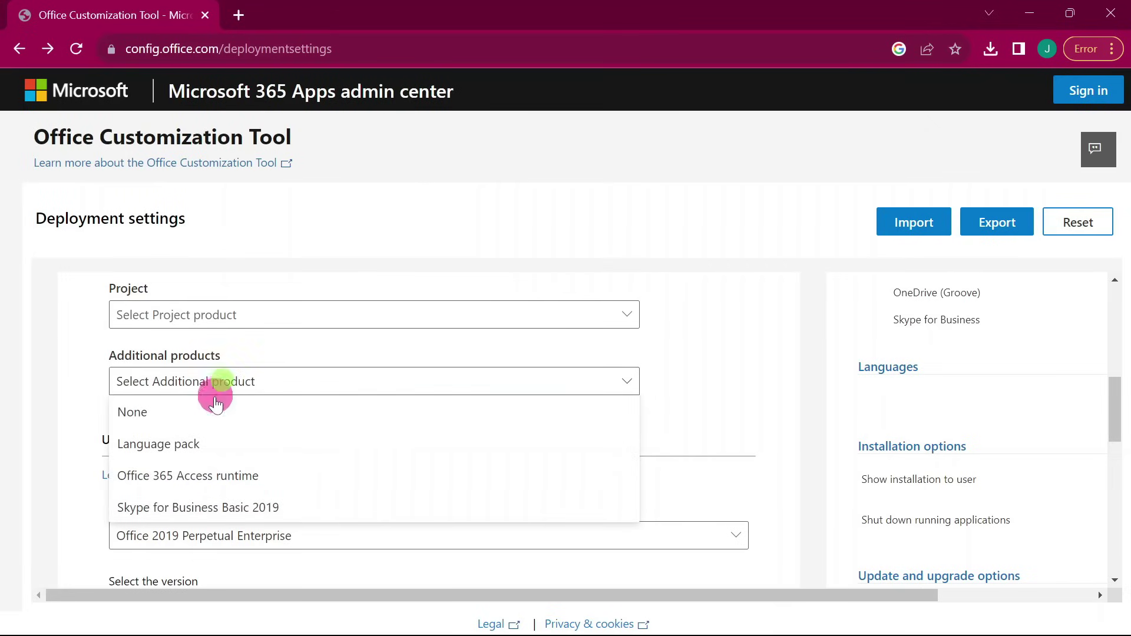
pyautogui.click(244, 451)
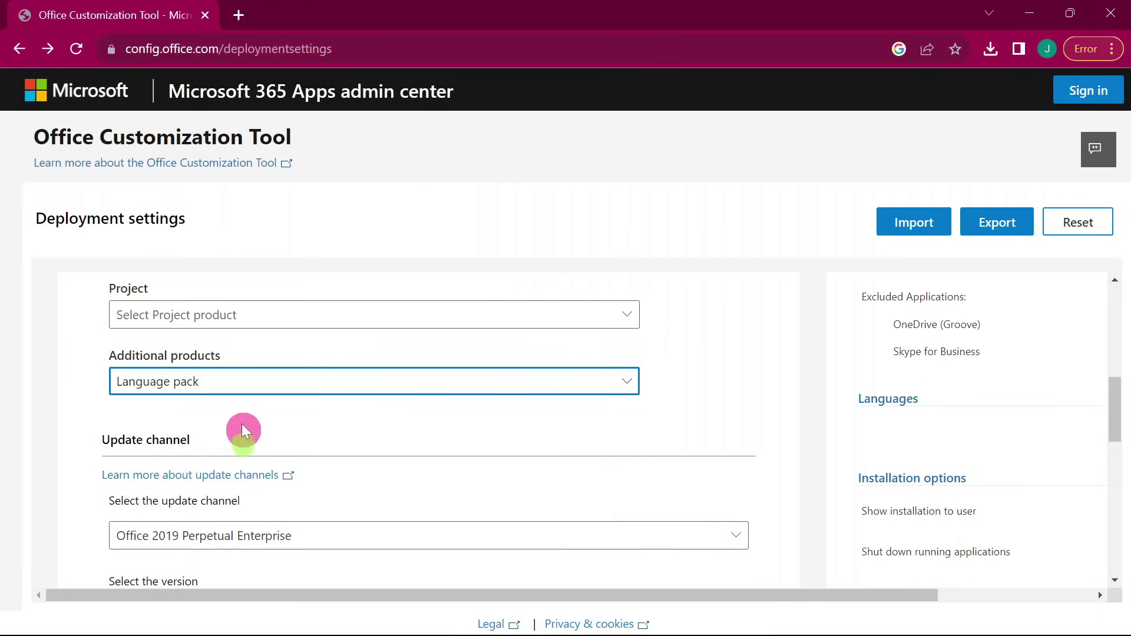
# - Try excluding Access, OneDrive Desktop and Outlook from the apps being deployed, and include Outlook again
pyautogui.scroll(-3, 244, 396)
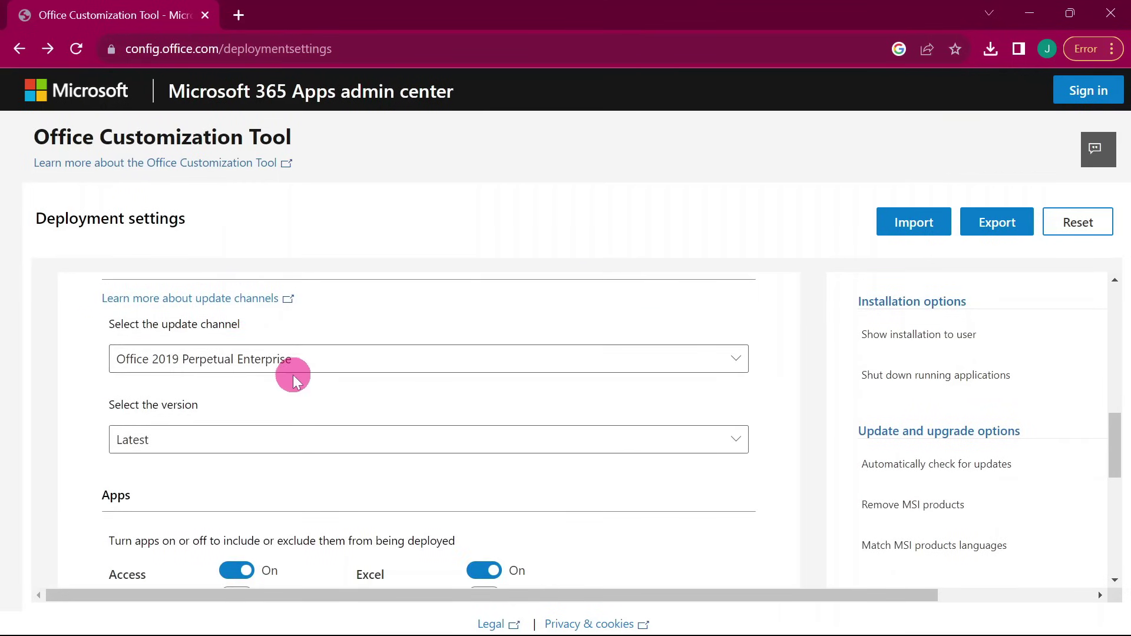
pyautogui.scroll(-1, 202, 408)
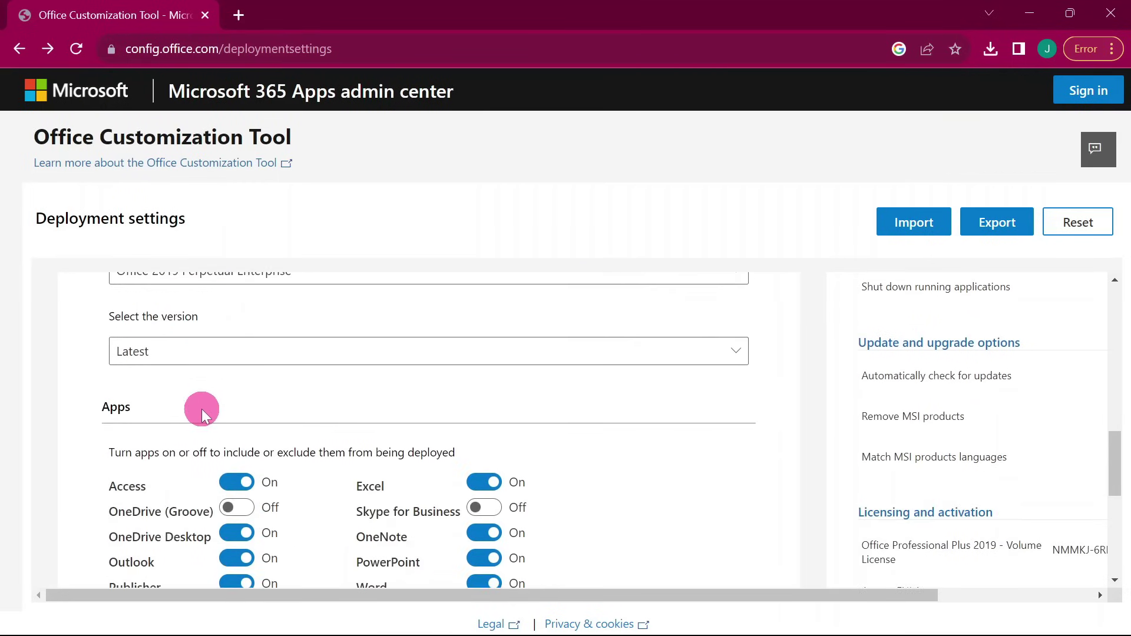
pyautogui.scroll(-1, 199, 402)
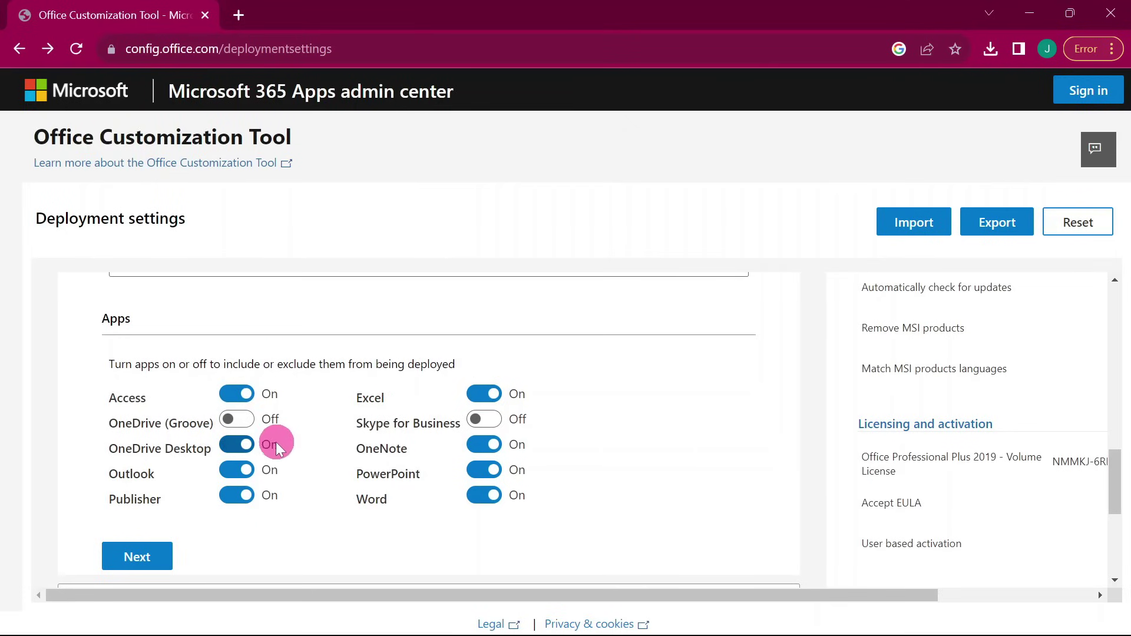
pyautogui.click(237, 399)
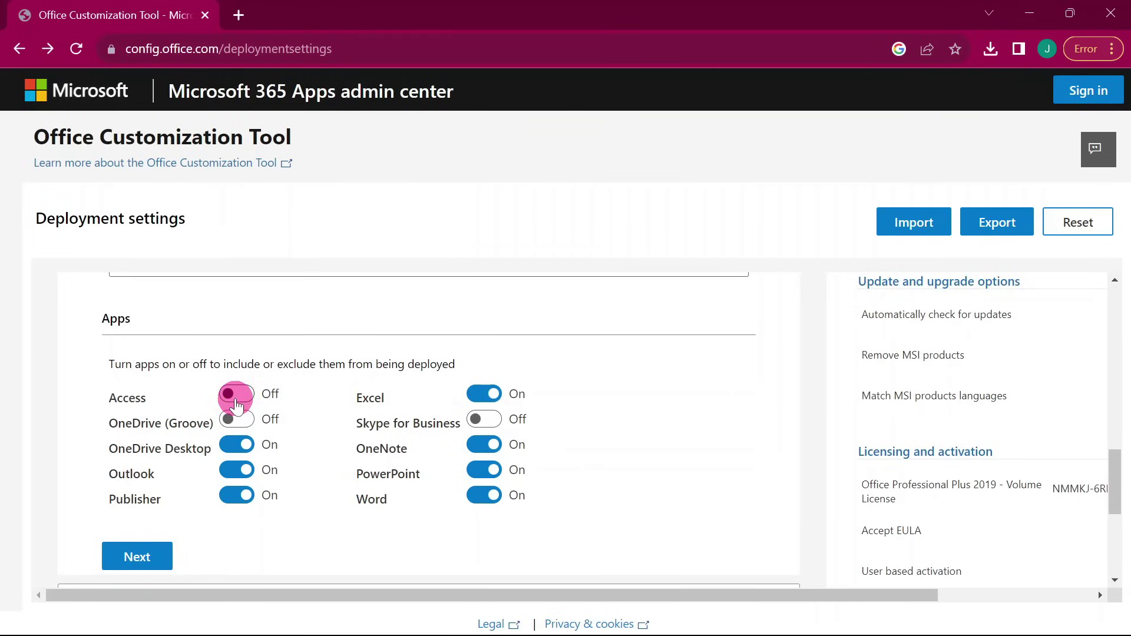
pyautogui.click(236, 446)
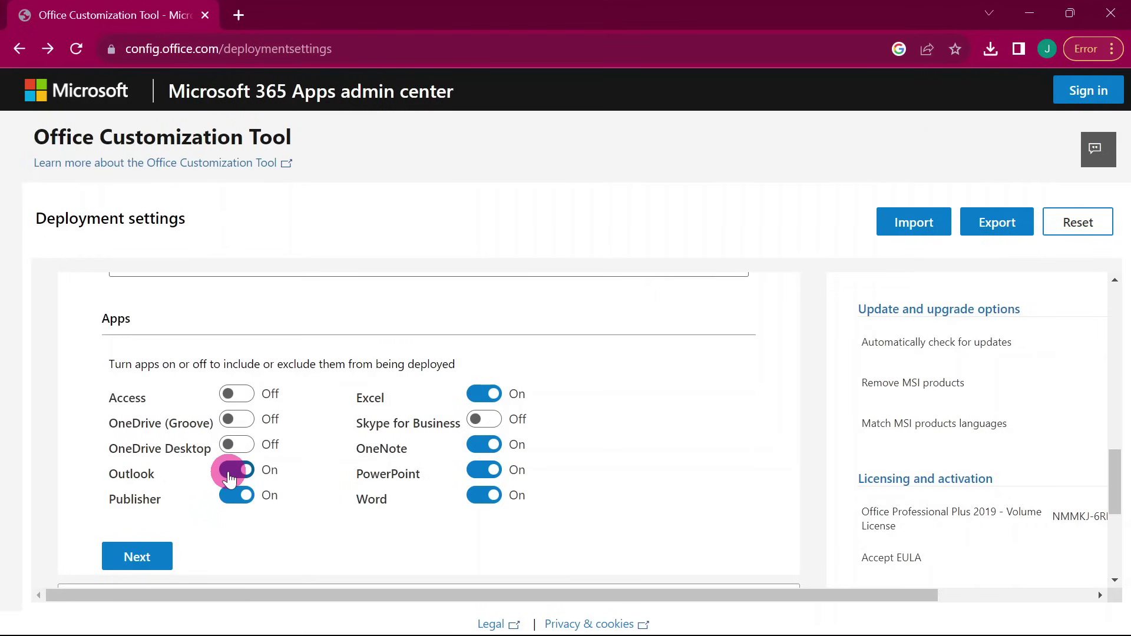
pyautogui.click(229, 478)
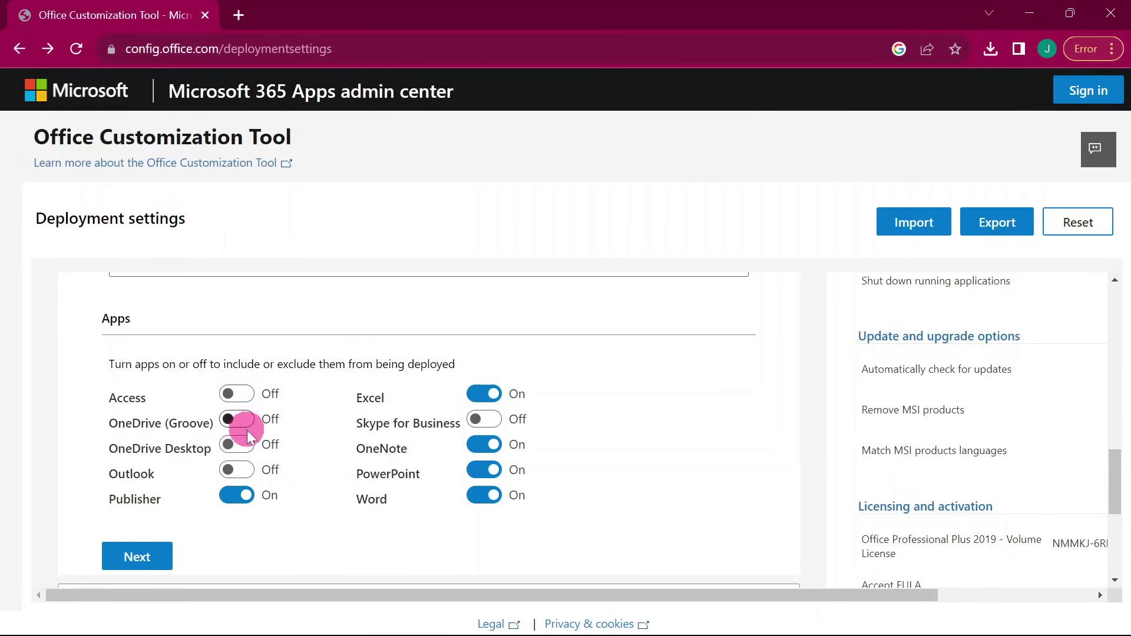
pyautogui.click(236, 471)
# - Include Skype for Business, OneDrive Desktop, OneDrive (Groove) and Access so every app is deployed, and continue to the Language section
pyautogui.click(482, 419)
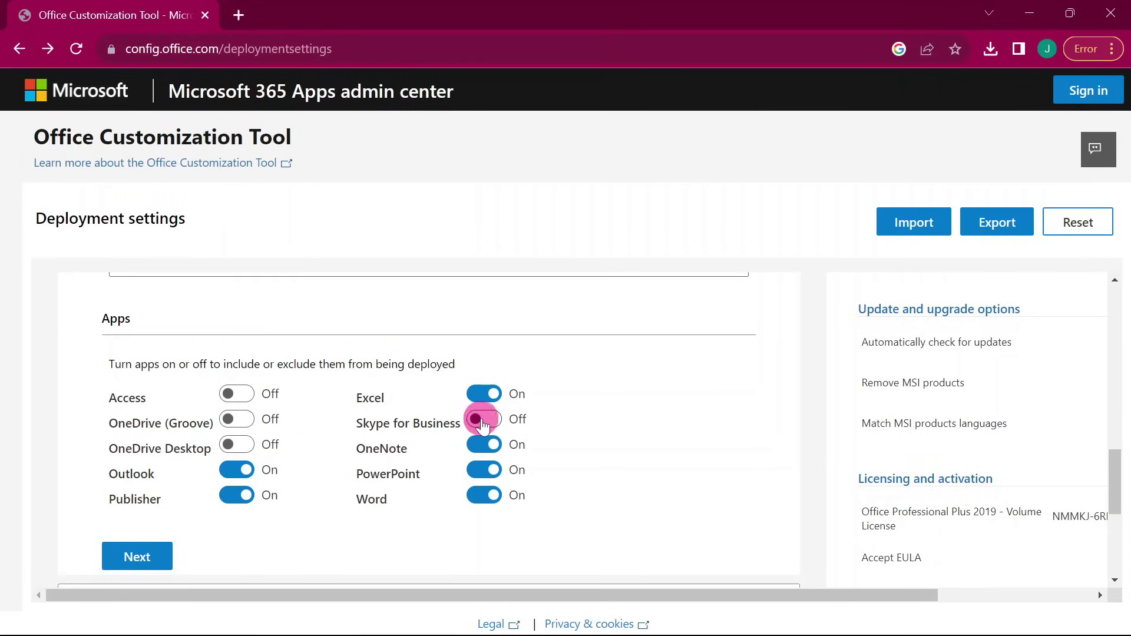
pyautogui.click(238, 453)
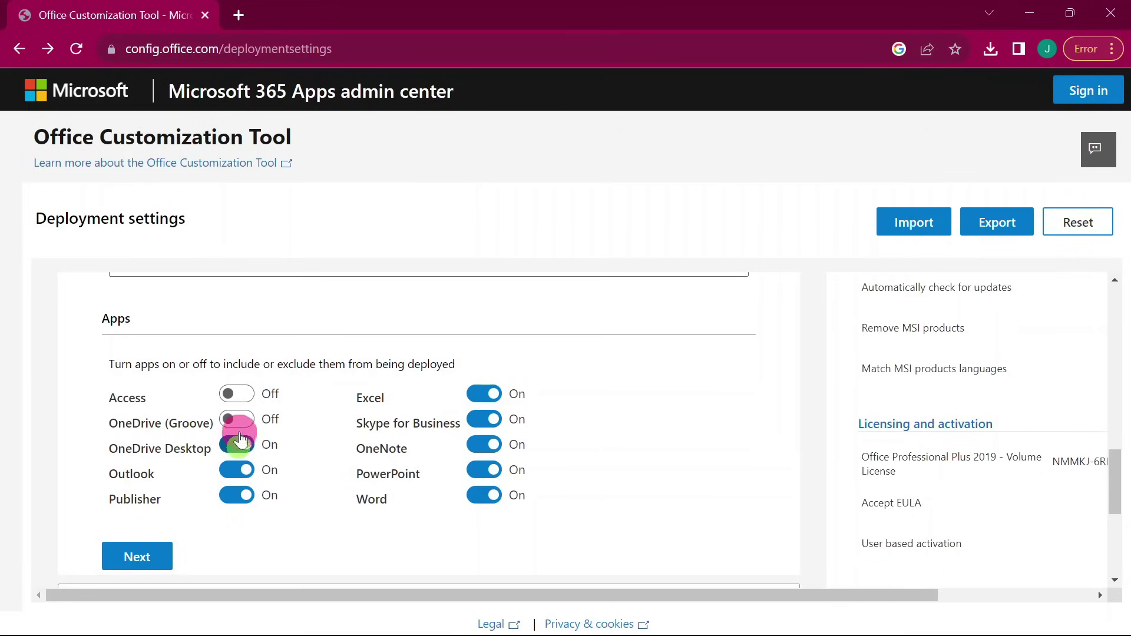
pyautogui.click(242, 426)
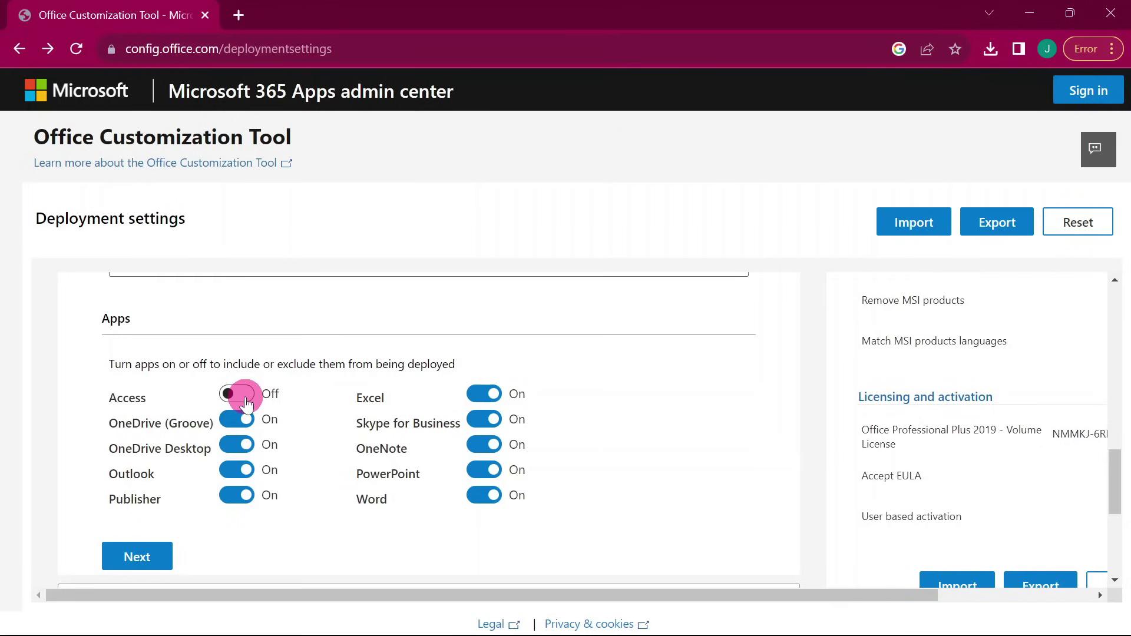
pyautogui.click(238, 420)
pyautogui.click(240, 422)
pyautogui.click(238, 395)
pyautogui.scroll(-1, 238, 404)
pyautogui.click(158, 473)
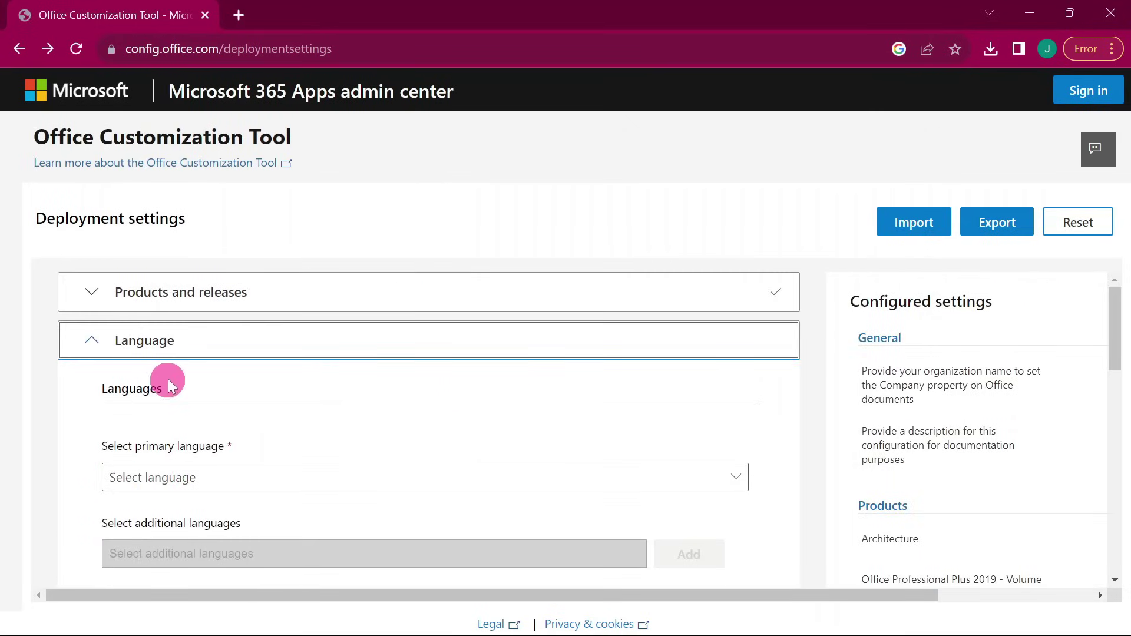
# - Set the primary language to English (United States)
pyautogui.scroll(-1, 167, 370)
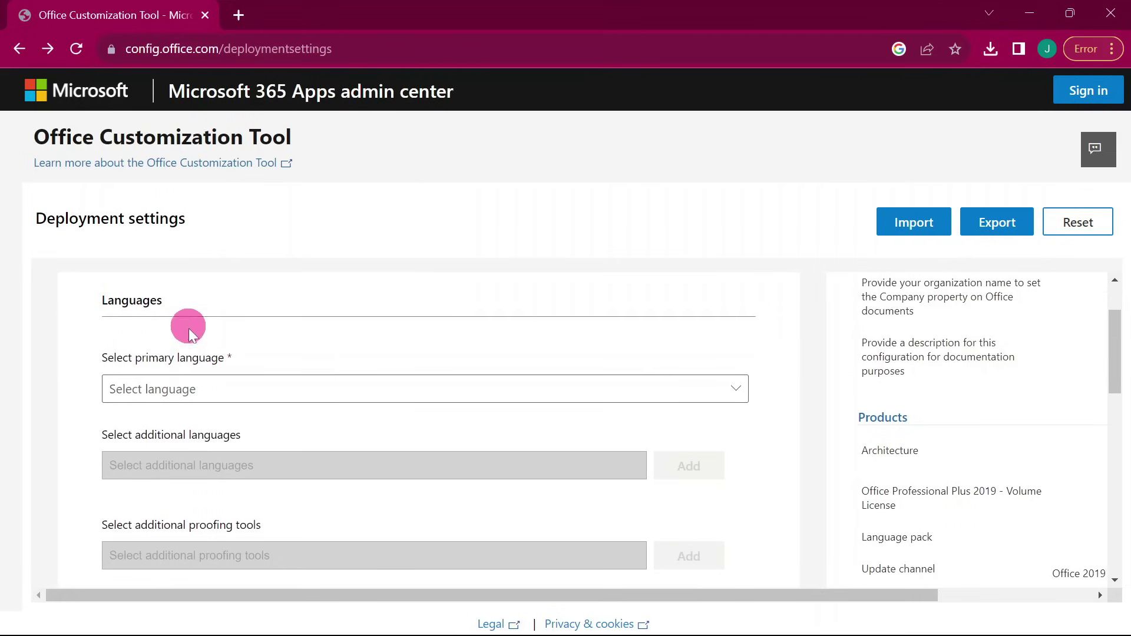
pyautogui.click(208, 390)
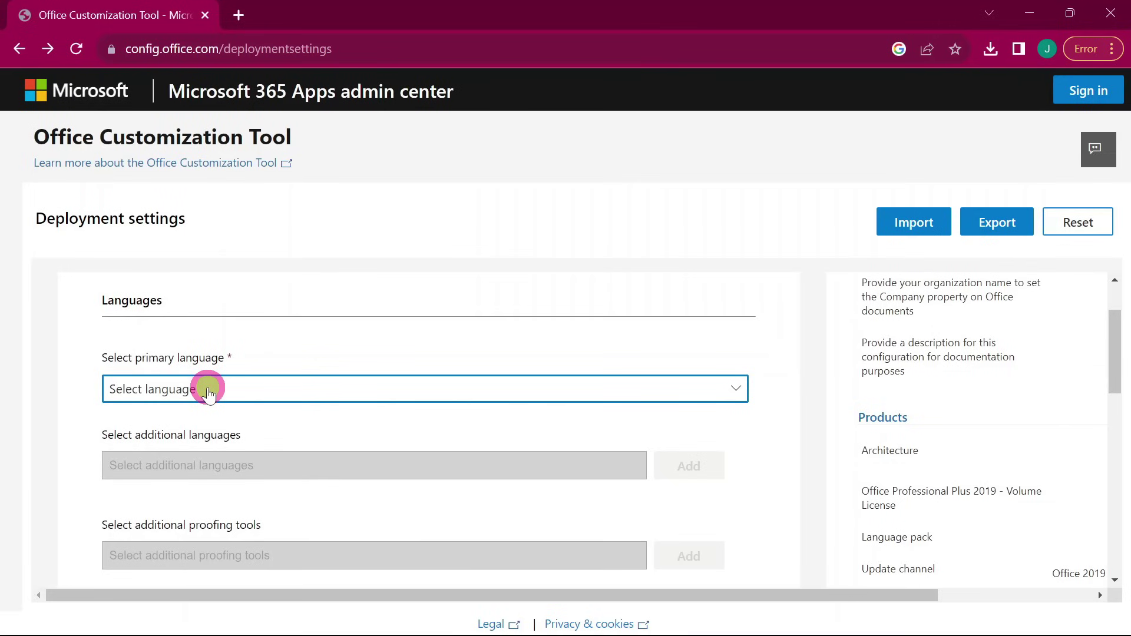
pyautogui.click(207, 390)
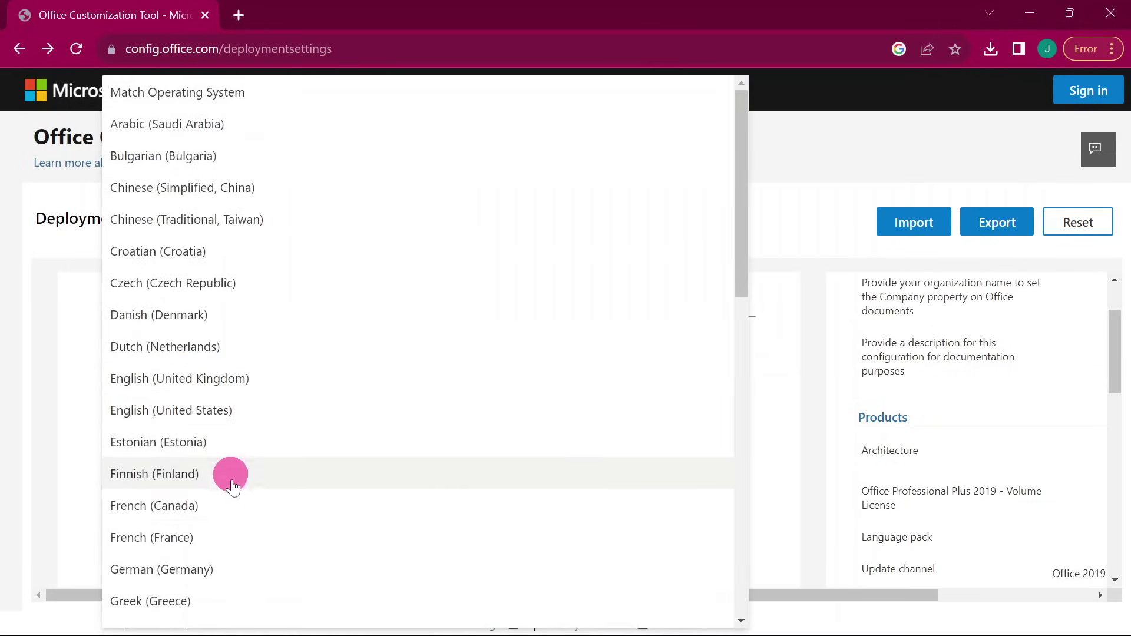
pyautogui.click(263, 416)
# - Look through the available additional languages and additional proofing tools without selecting any
pyautogui.scroll(-2, 202, 406)
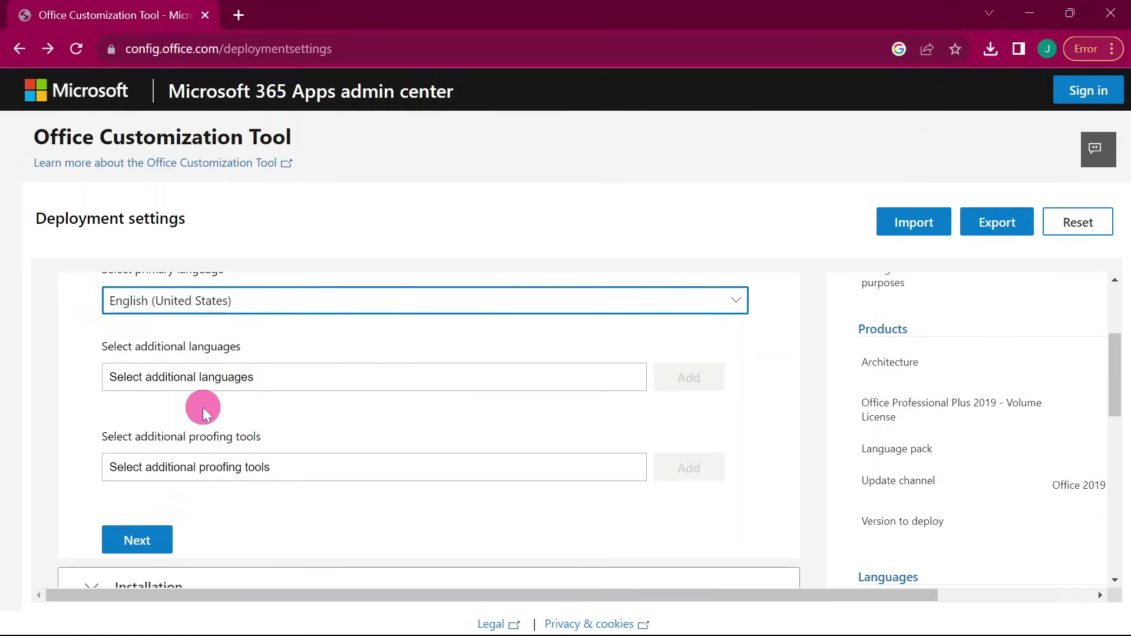
pyautogui.click(249, 383)
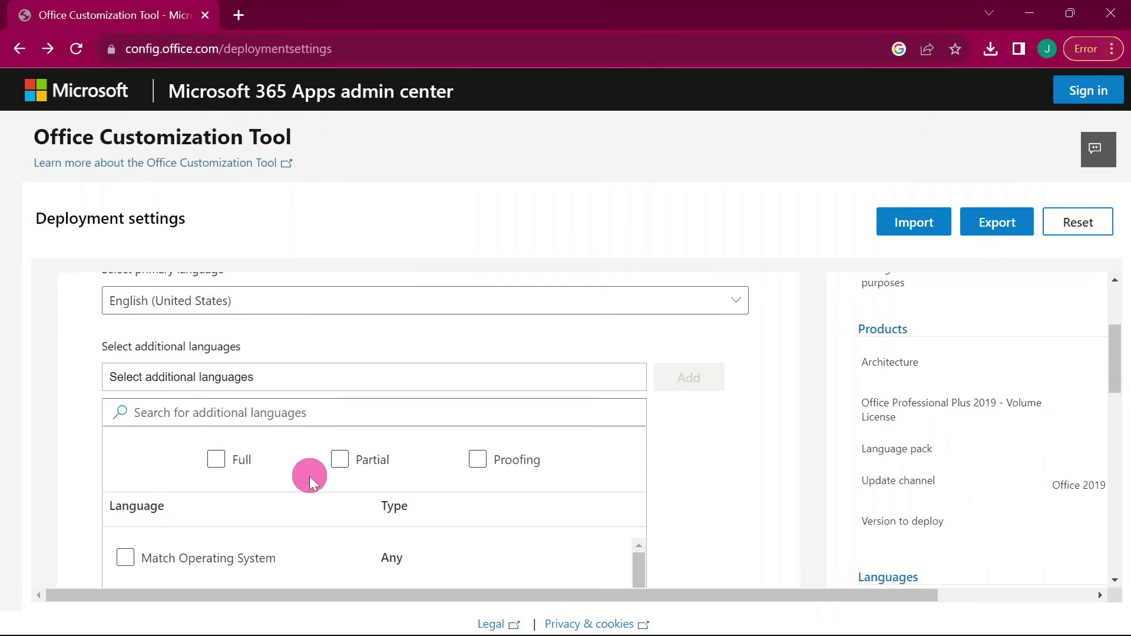
pyautogui.scroll(-3, 309, 474)
pyautogui.scroll(-3, 312, 486)
pyautogui.scroll(6, 312, 485)
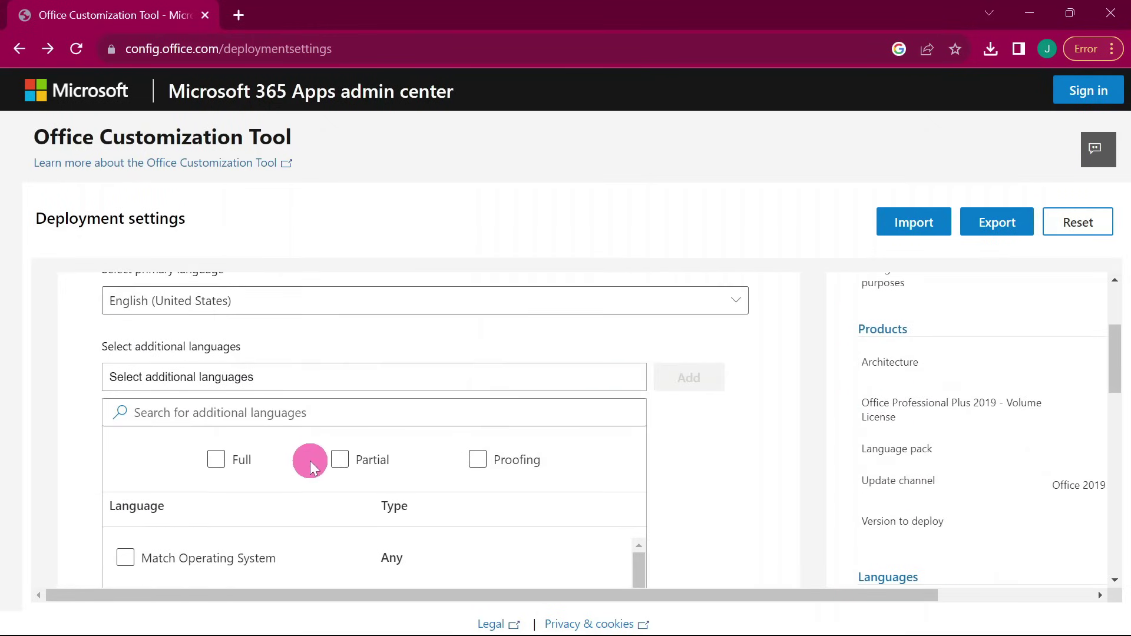
pyautogui.click(300, 378)
pyautogui.scroll(-2, 139, 396)
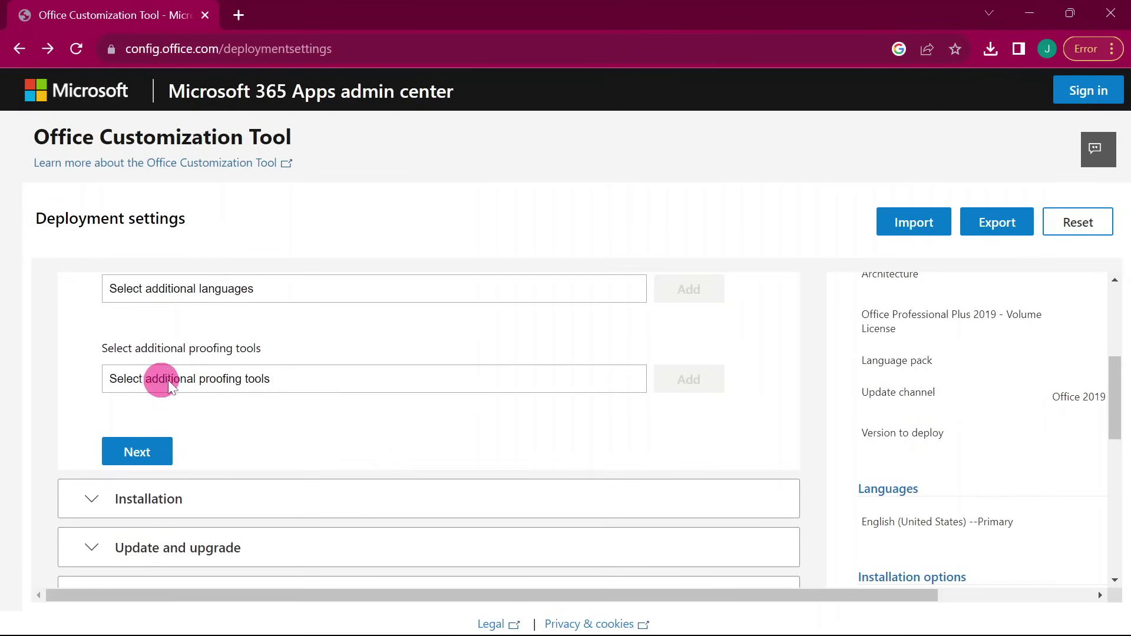
pyautogui.click(273, 379)
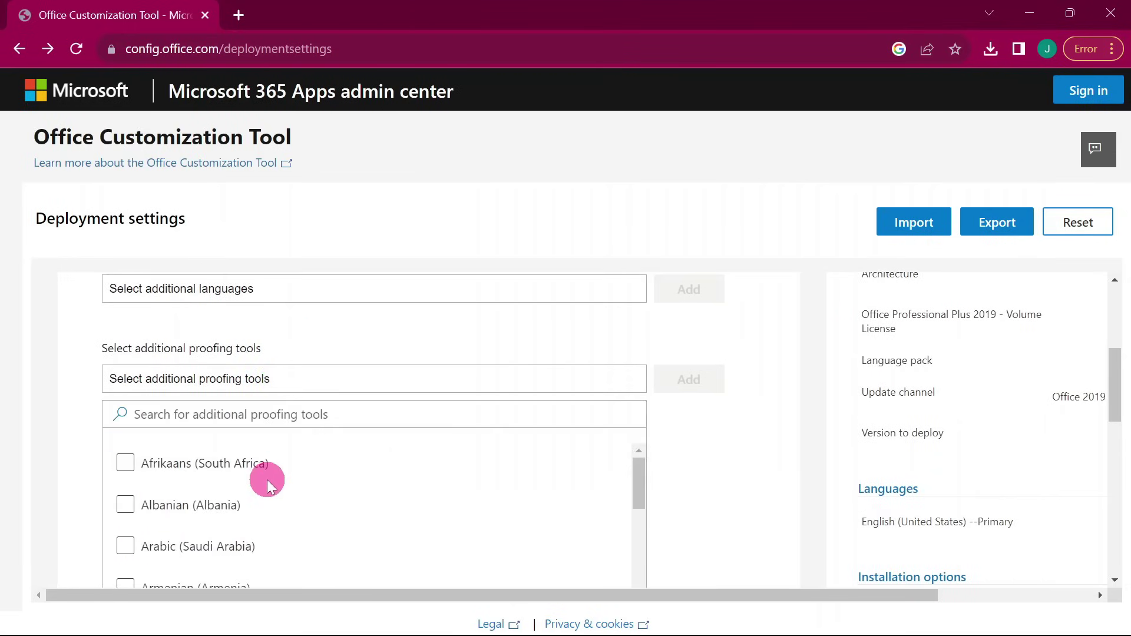
pyautogui.scroll(-3, 266, 480)
pyautogui.scroll(3, 266, 480)
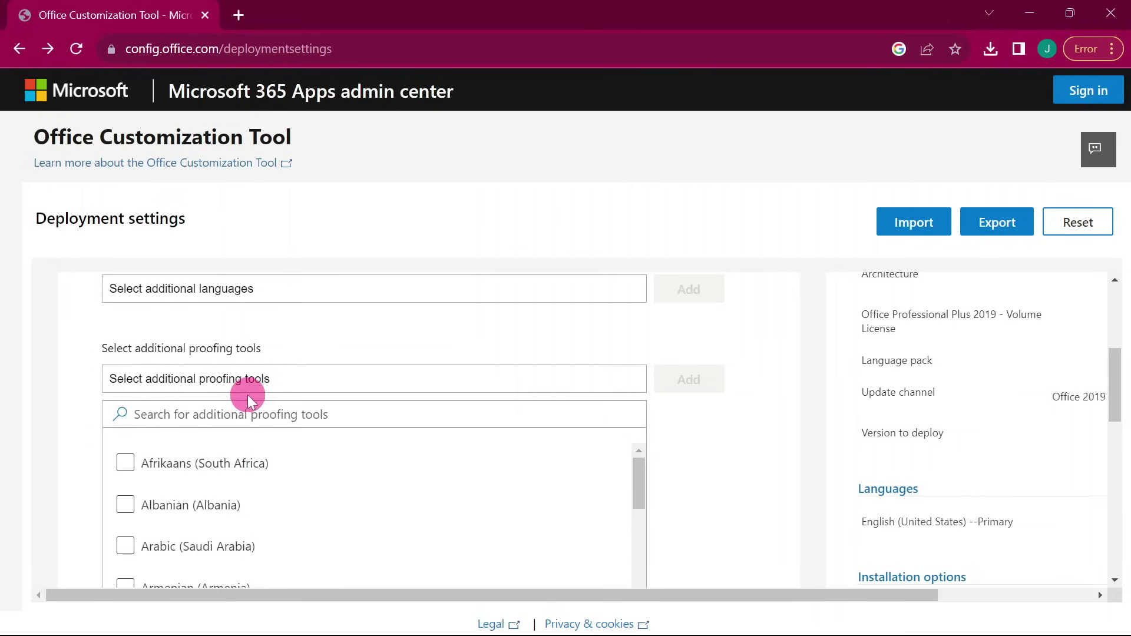
pyautogui.click(252, 375)
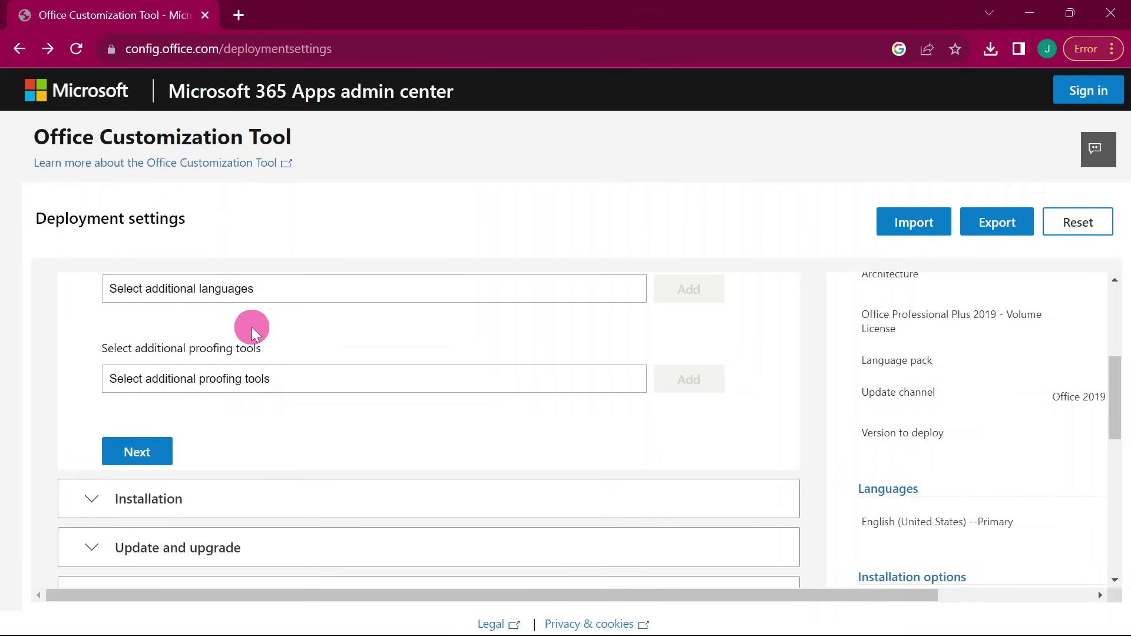
pyautogui.scroll(2, 252, 327)
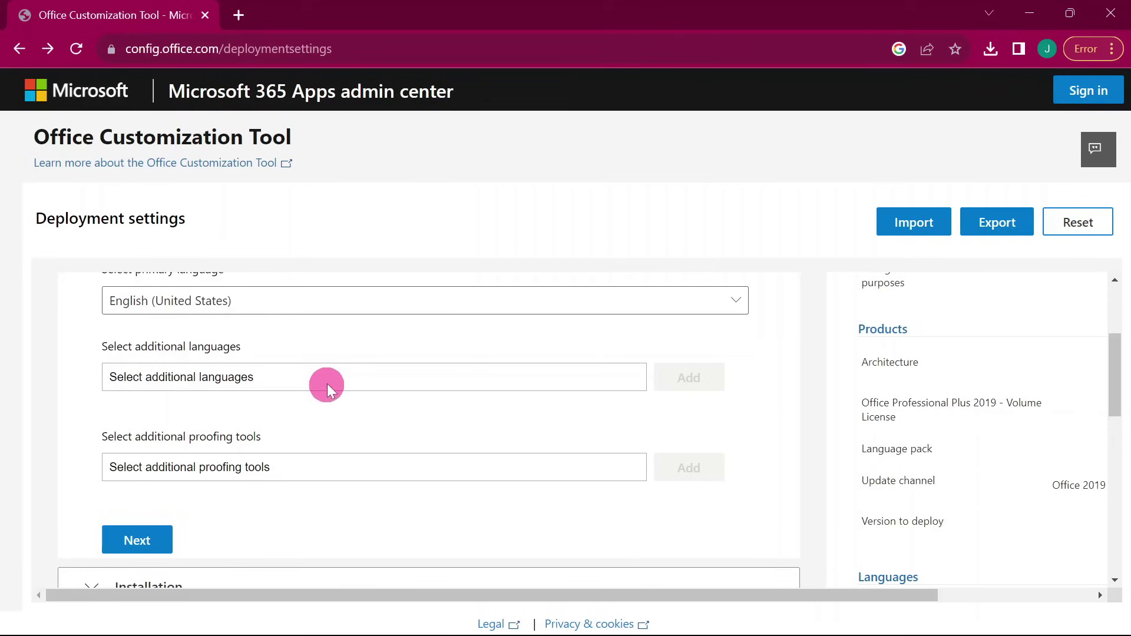
# - Finish the Language section and continue to the Installation section's options for where Office is deployed from
pyautogui.scroll(-2, 214, 391)
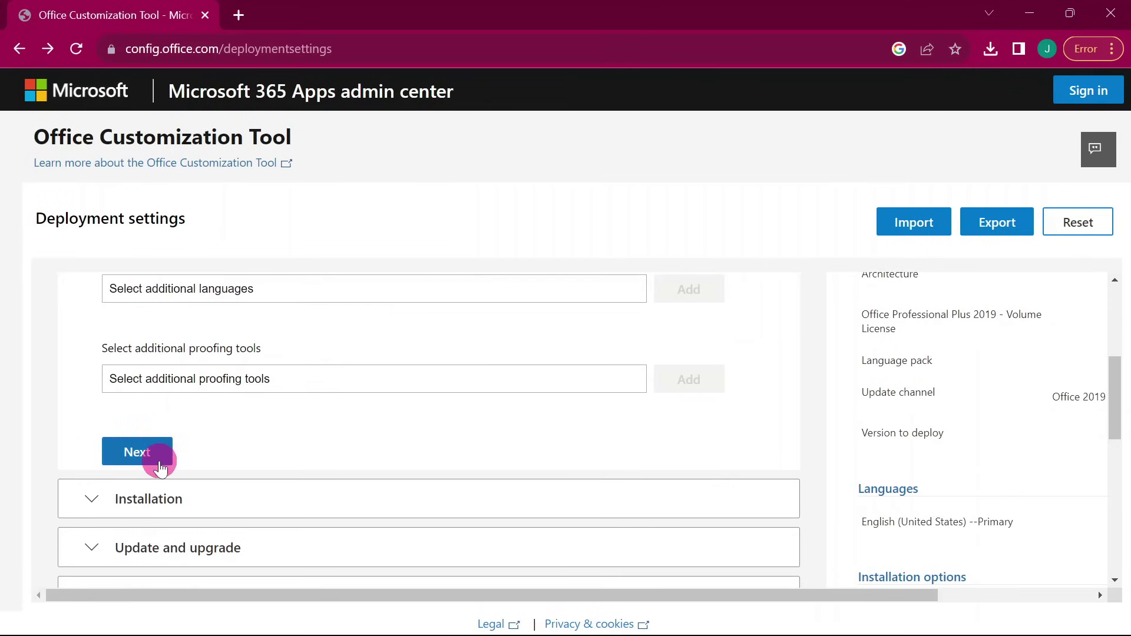
pyautogui.click(159, 464)
pyautogui.scroll(-2, 213, 429)
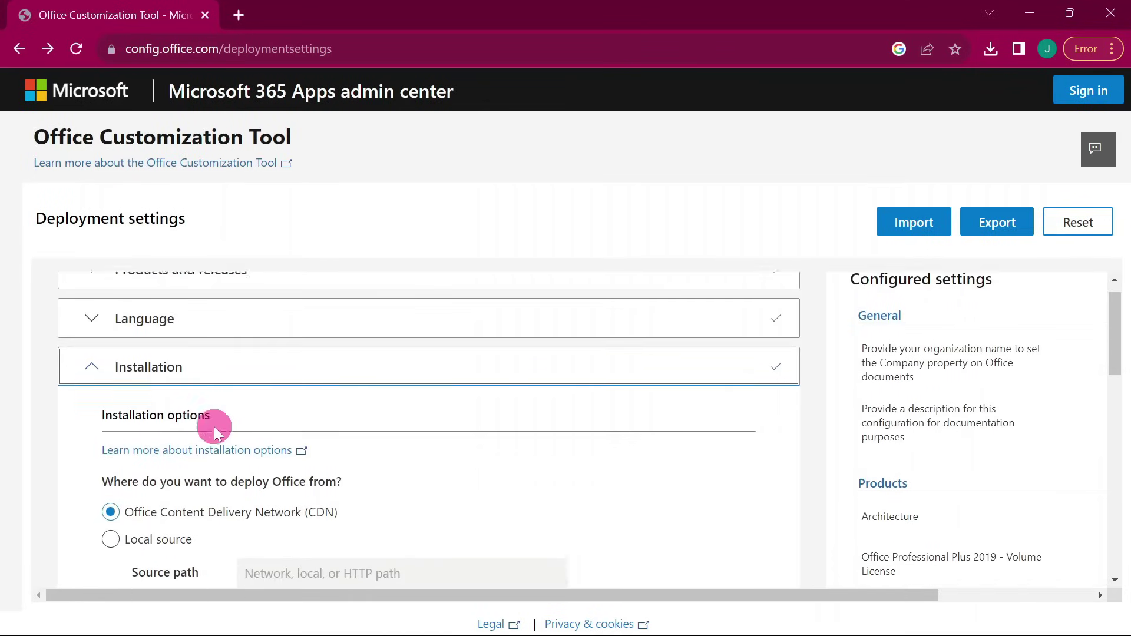
pyautogui.scroll(-2, 214, 426)
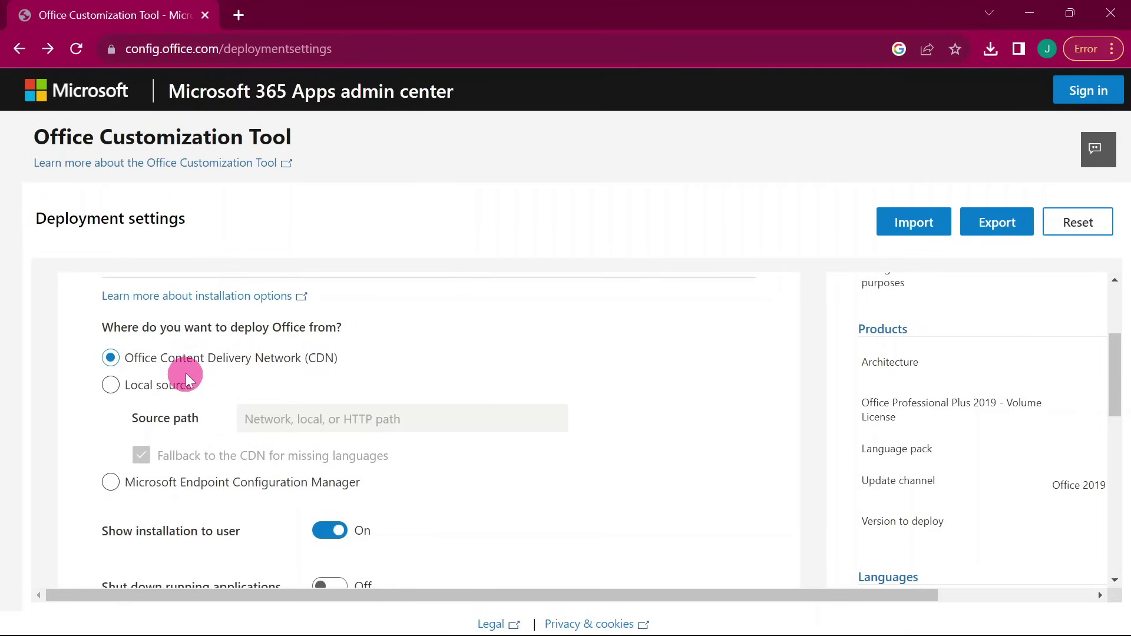
# - Keep the Office Content Delivery Network (CDN) as installation source and continue to the Update and upgrade section
pyautogui.scroll(-2, 231, 372)
pyautogui.scroll(-4, 231, 373)
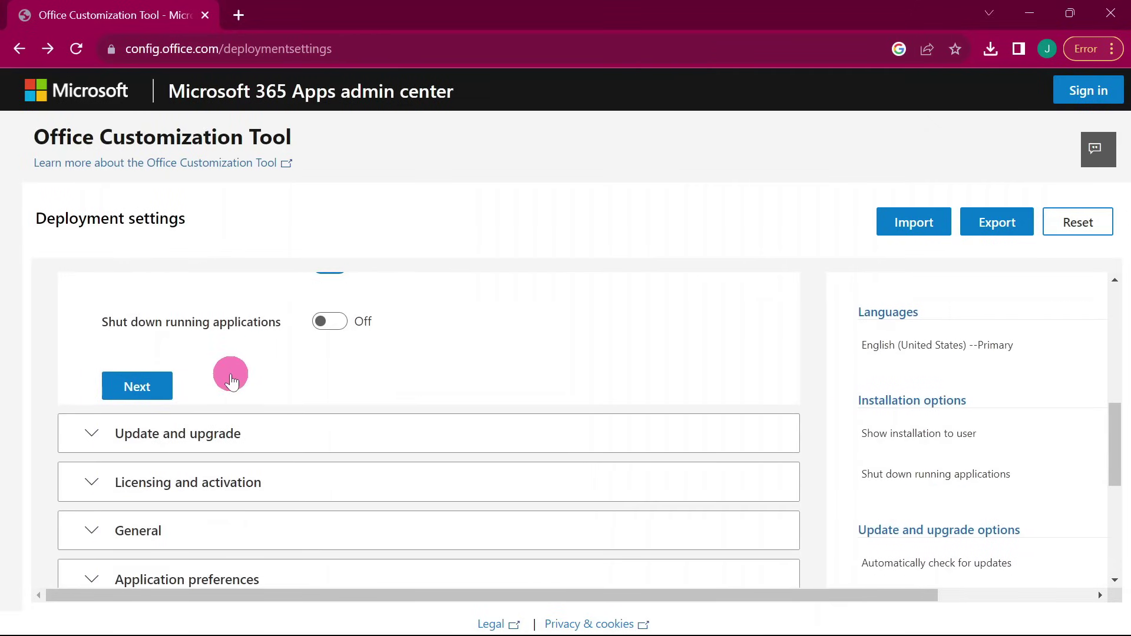
pyautogui.click(149, 388)
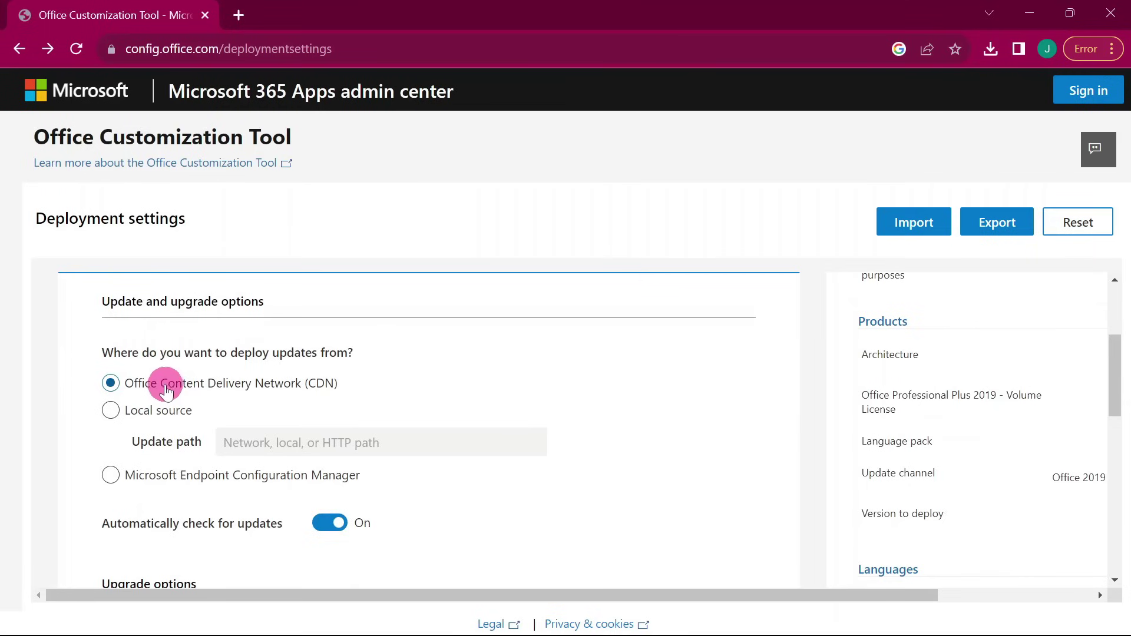
# - Keep the default update source and MSI uninstall options, and continue to the Licensing and activation section
pyautogui.scroll(-2, 250, 393)
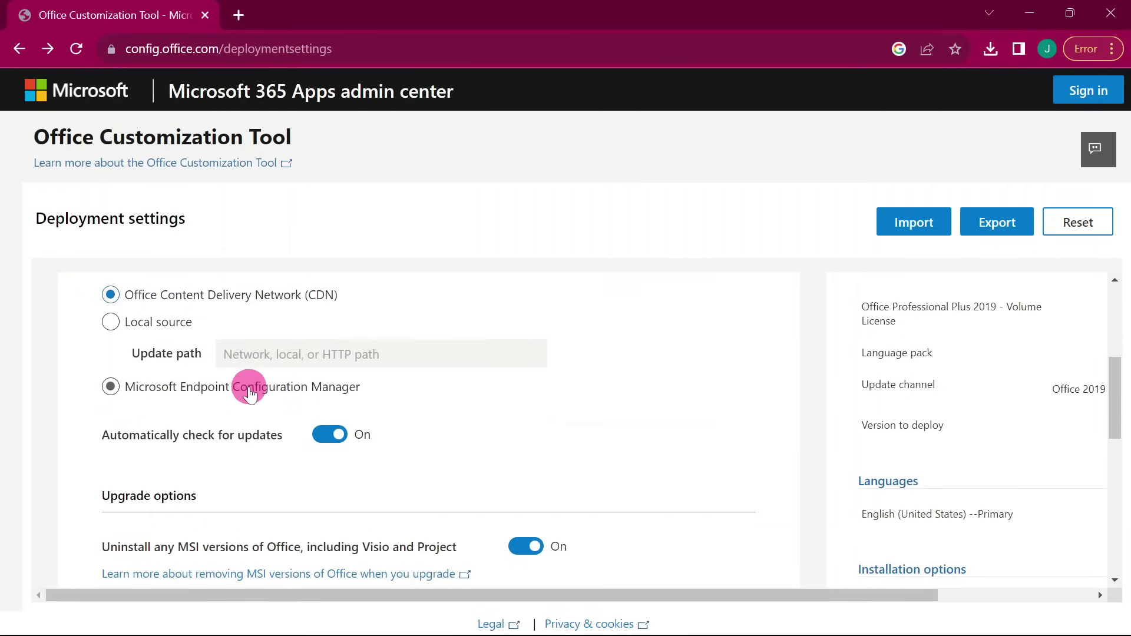
pyautogui.click(355, 479)
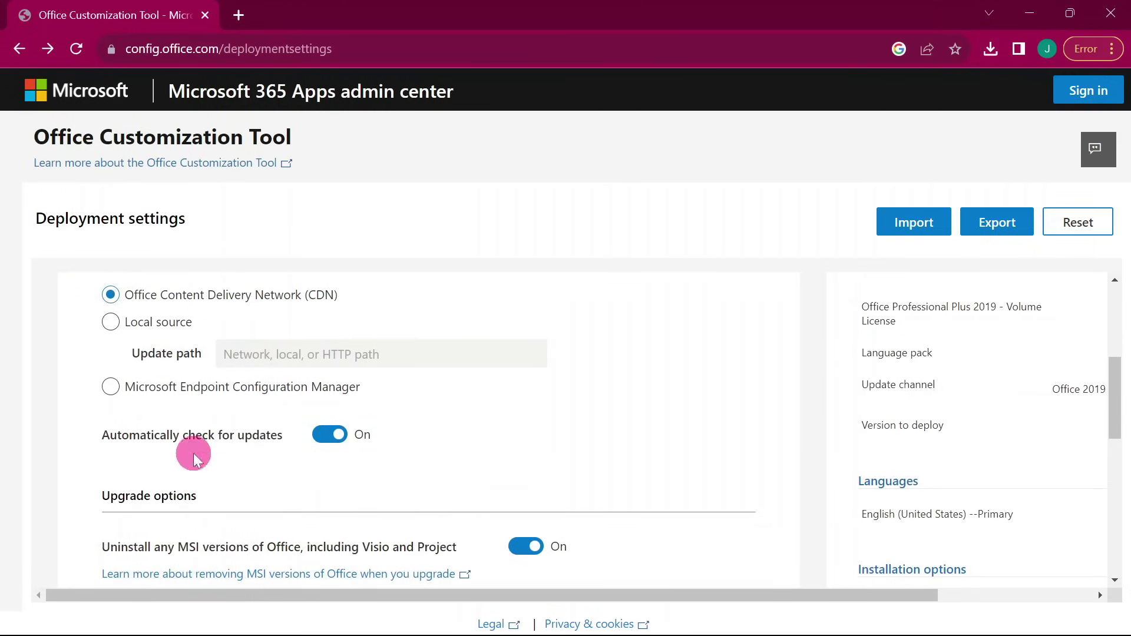
pyautogui.scroll(-3, 202, 426)
pyautogui.scroll(-4, 202, 427)
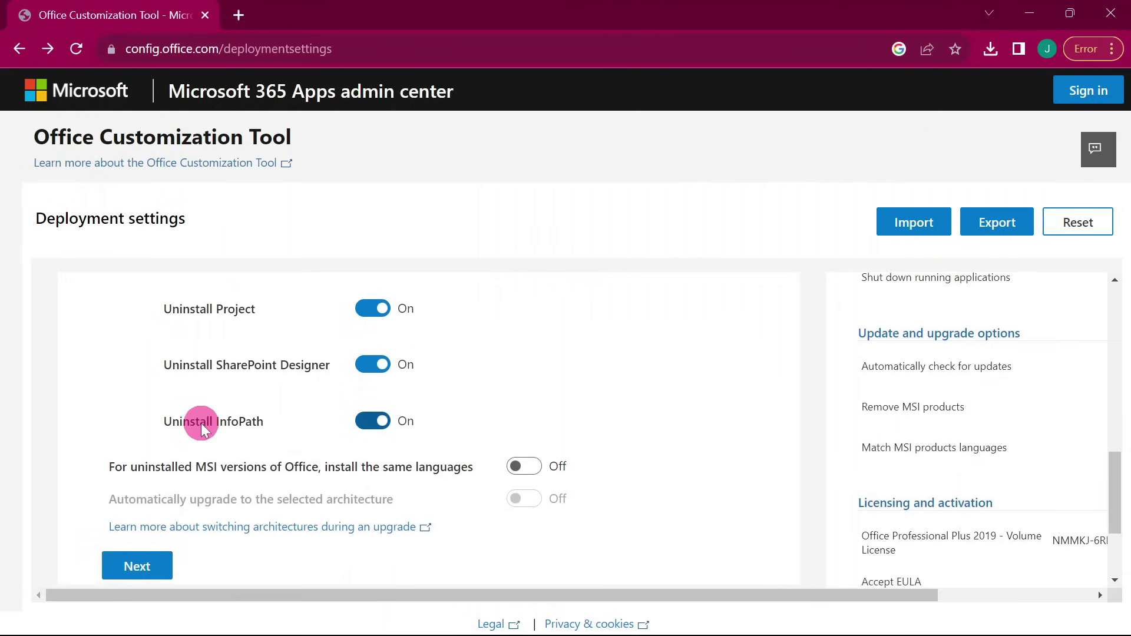
pyautogui.scroll(-2, 200, 429)
pyautogui.click(164, 497)
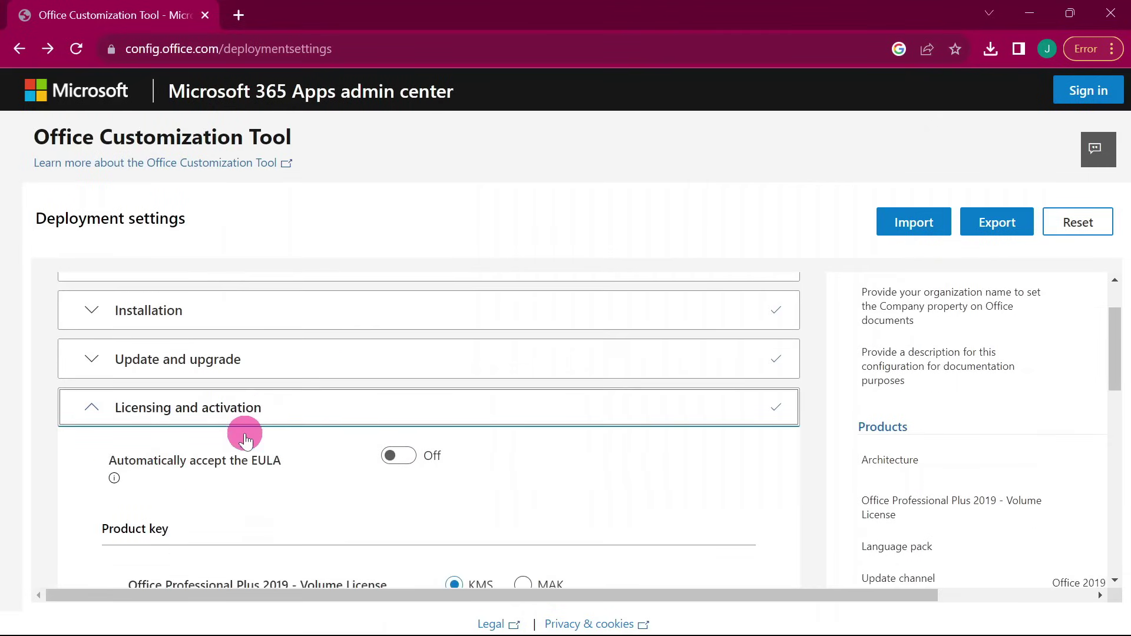
# - Keep the KMS product key and User based activation, and continue to the General section
pyautogui.scroll(-3, 245, 437)
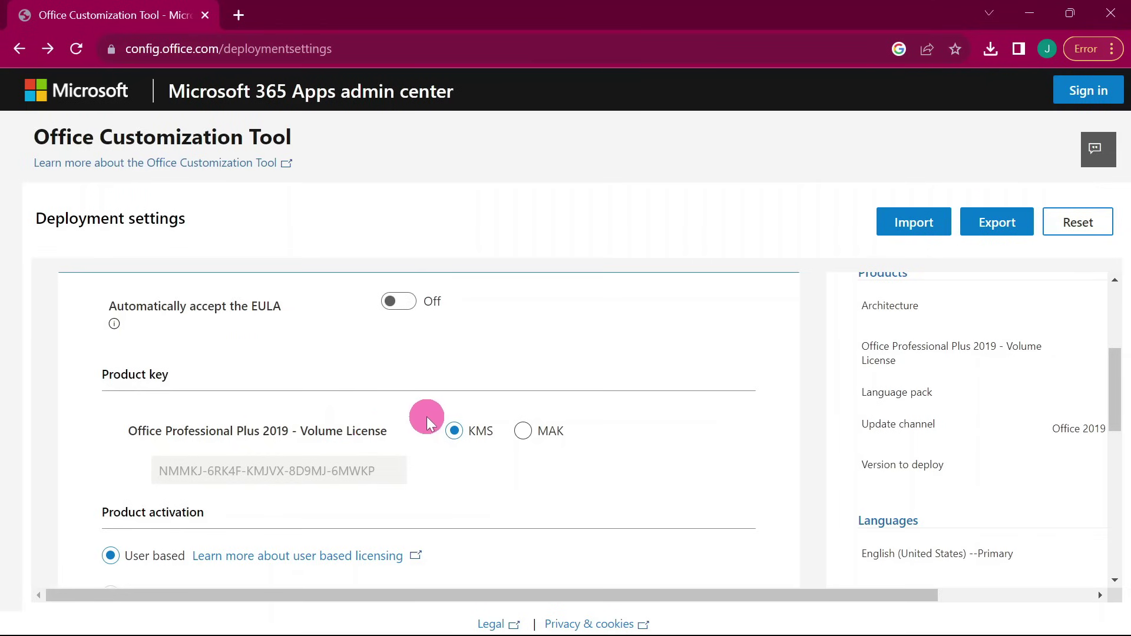
pyautogui.scroll(-1, 281, 429)
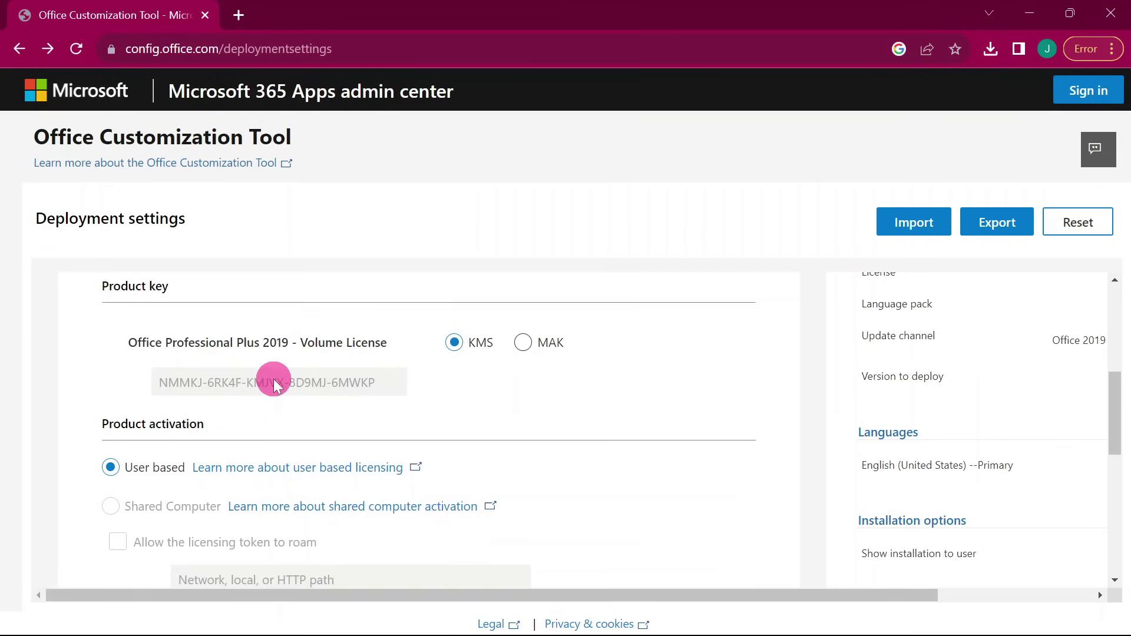
pyautogui.scroll(-2, 273, 380)
pyautogui.scroll(-2, 274, 379)
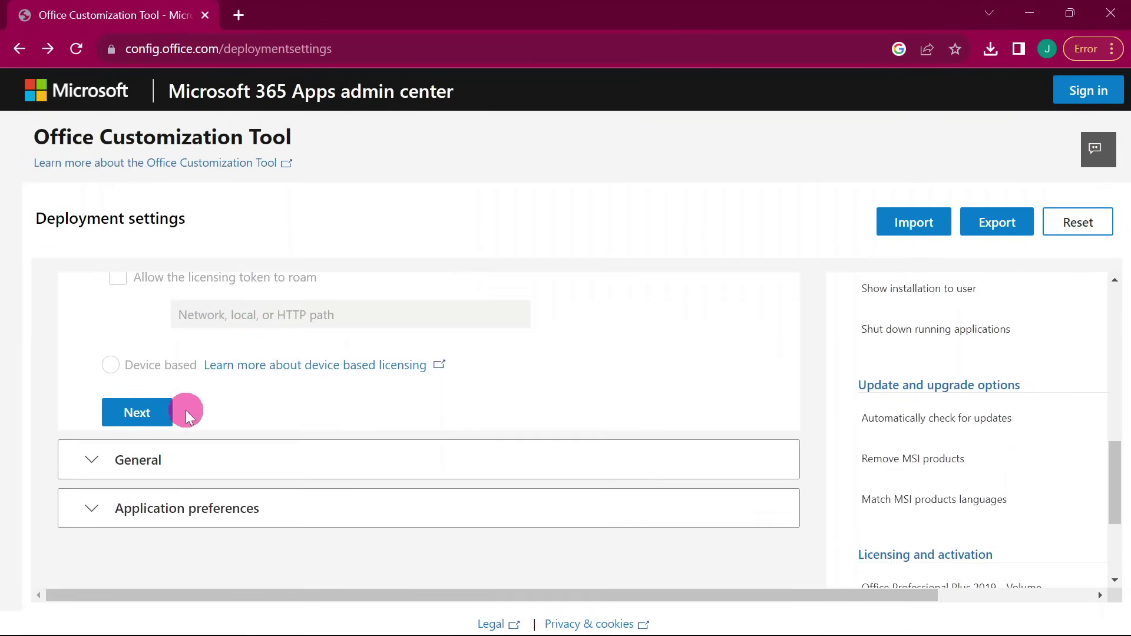
pyautogui.click(156, 412)
# - Leave the organization name and configuration description empty and continue to the Application preferences section
pyautogui.scroll(-1, 282, 402)
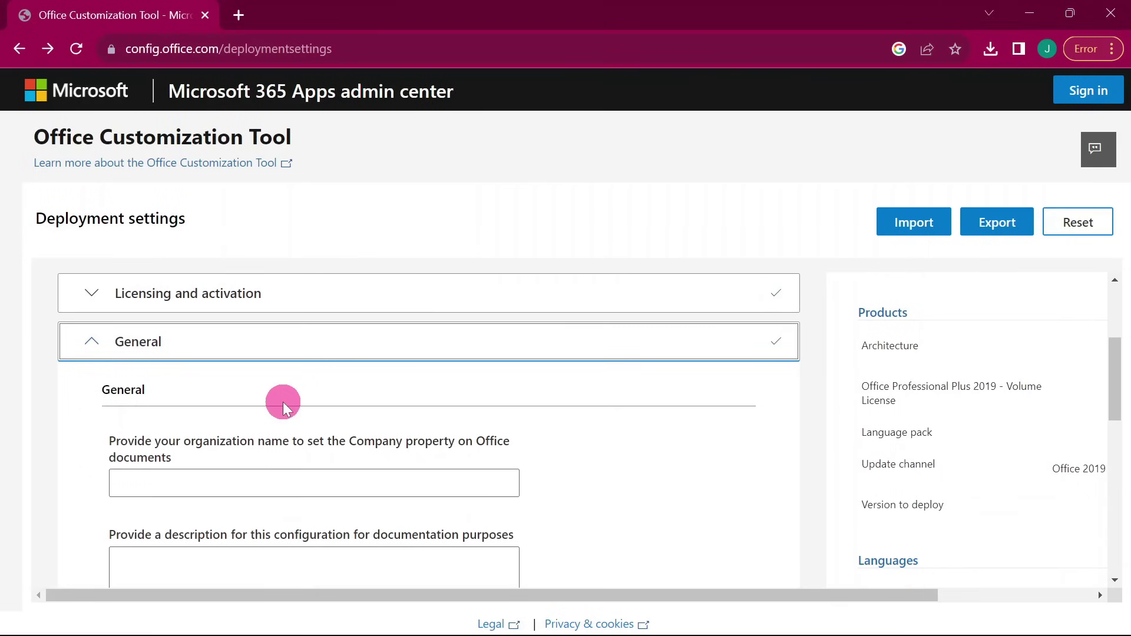
pyautogui.scroll(-2, 284, 402)
pyautogui.scroll(2, 282, 400)
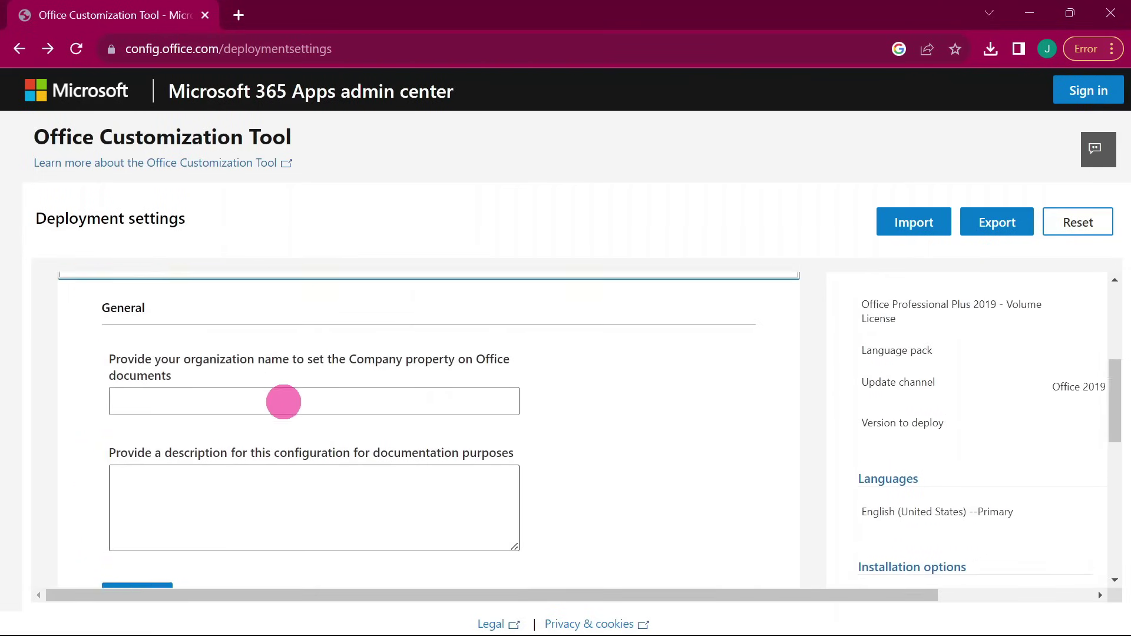
pyautogui.scroll(-1, 279, 401)
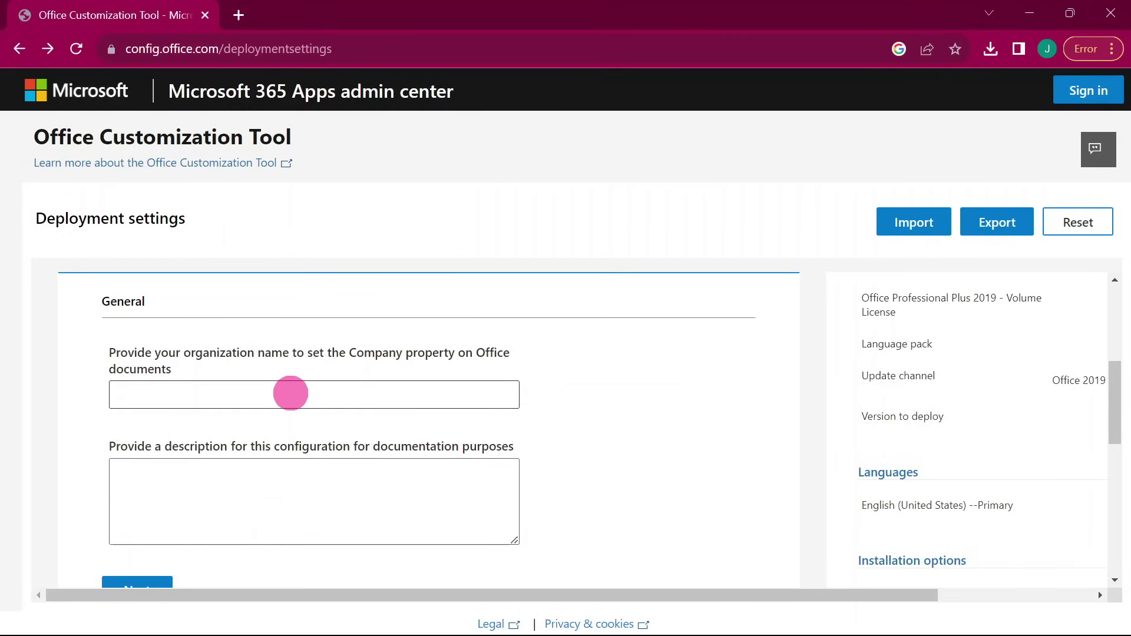
pyautogui.scroll(-3, 290, 393)
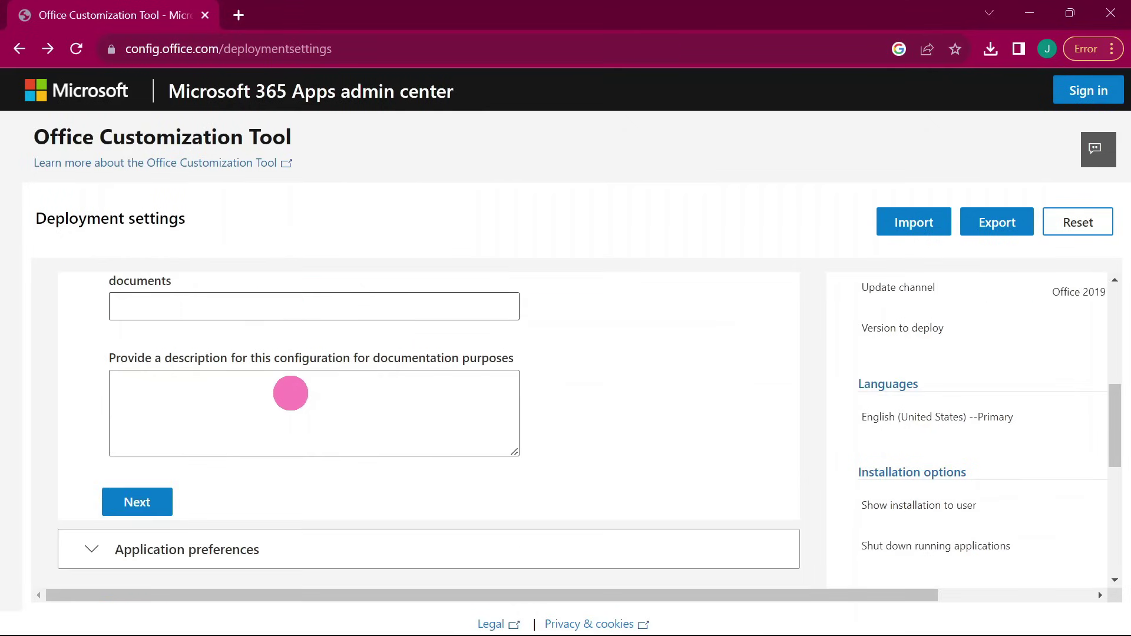
pyautogui.click(139, 419)
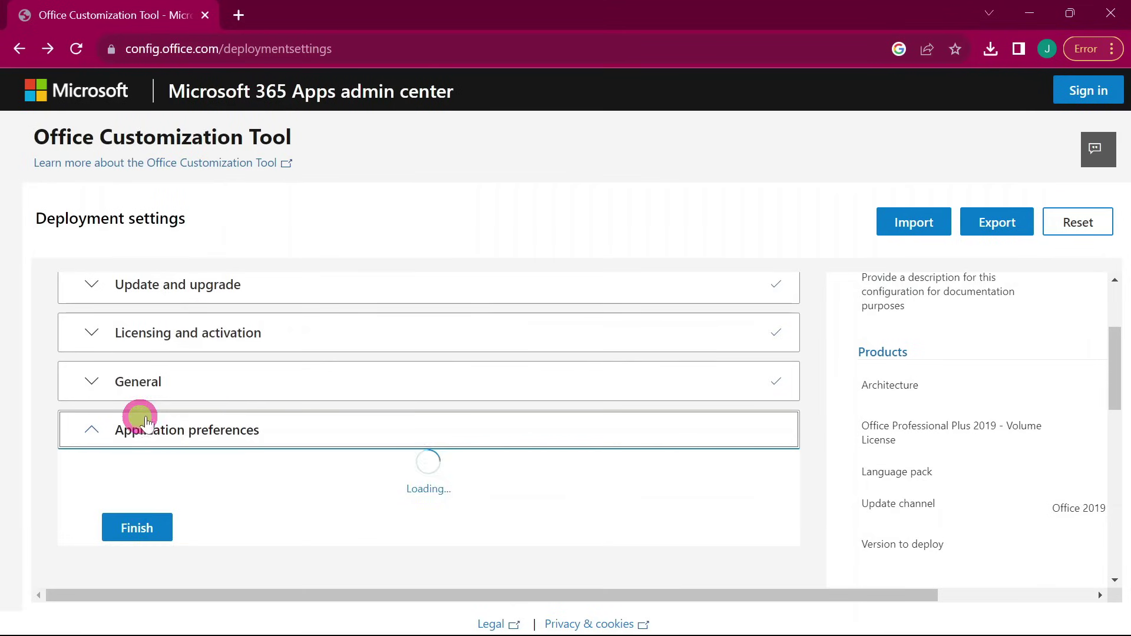
# - Look through the application preferences without changing any setting and finish the deployment configuration
pyautogui.scroll(-3, 263, 400)
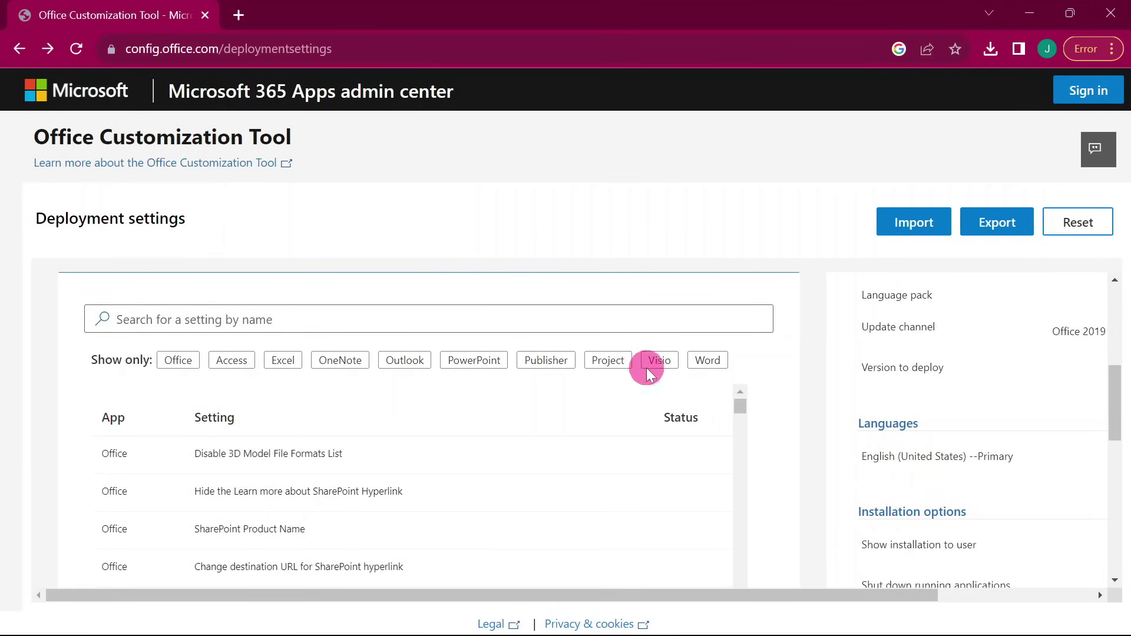
pyautogui.scroll(-3, 372, 463)
pyautogui.scroll(-15, 373, 462)
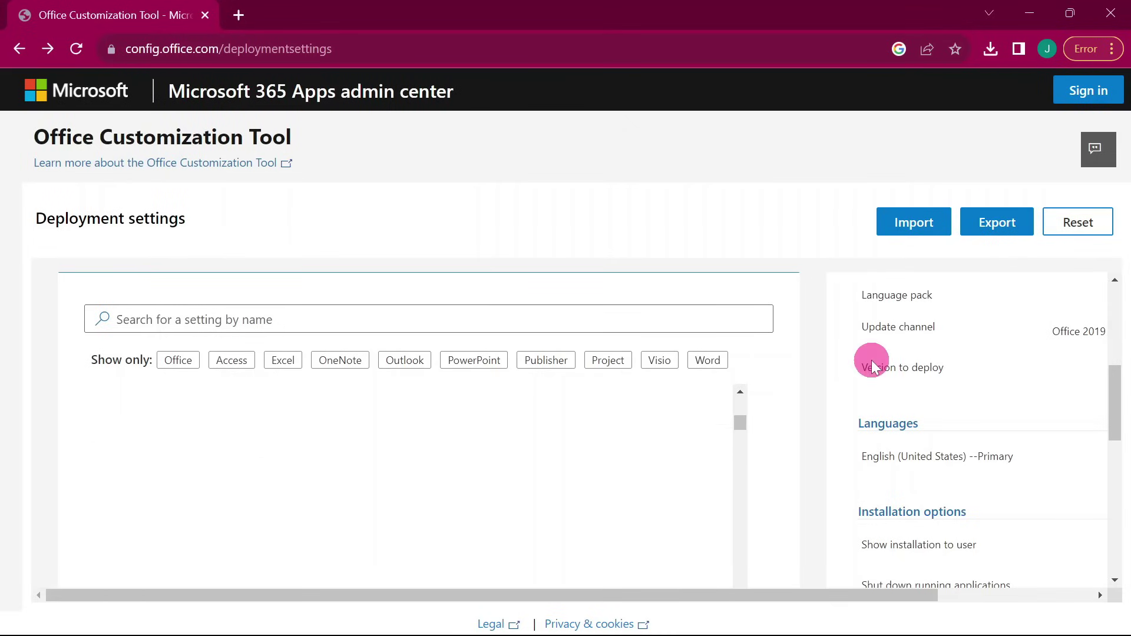
pyautogui.scroll(-5, 811, 383)
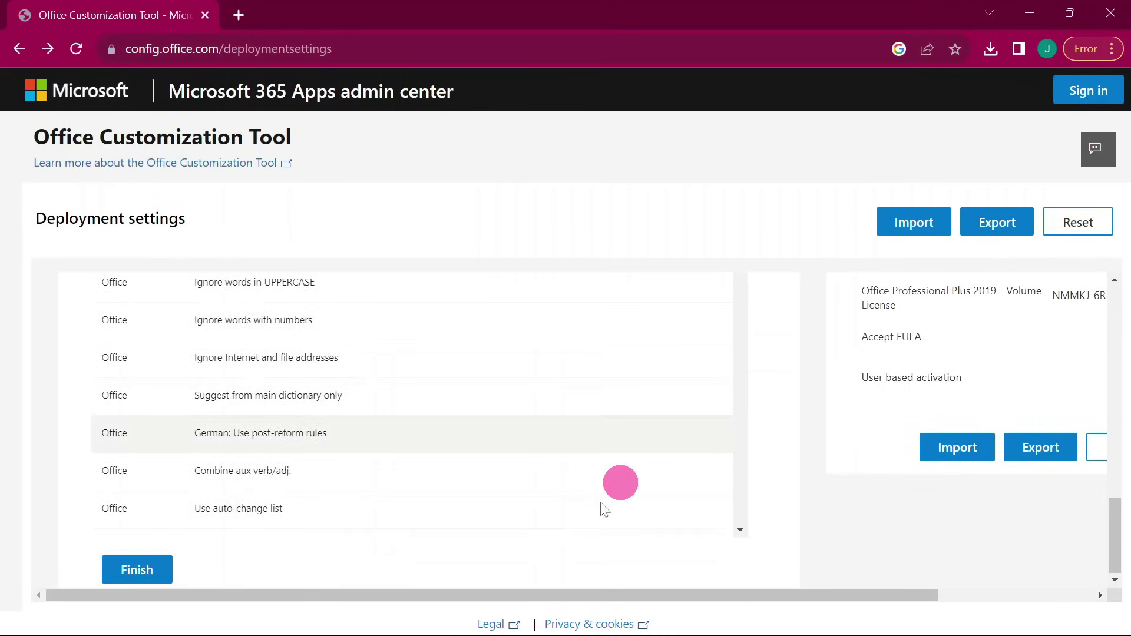
pyautogui.click(131, 578)
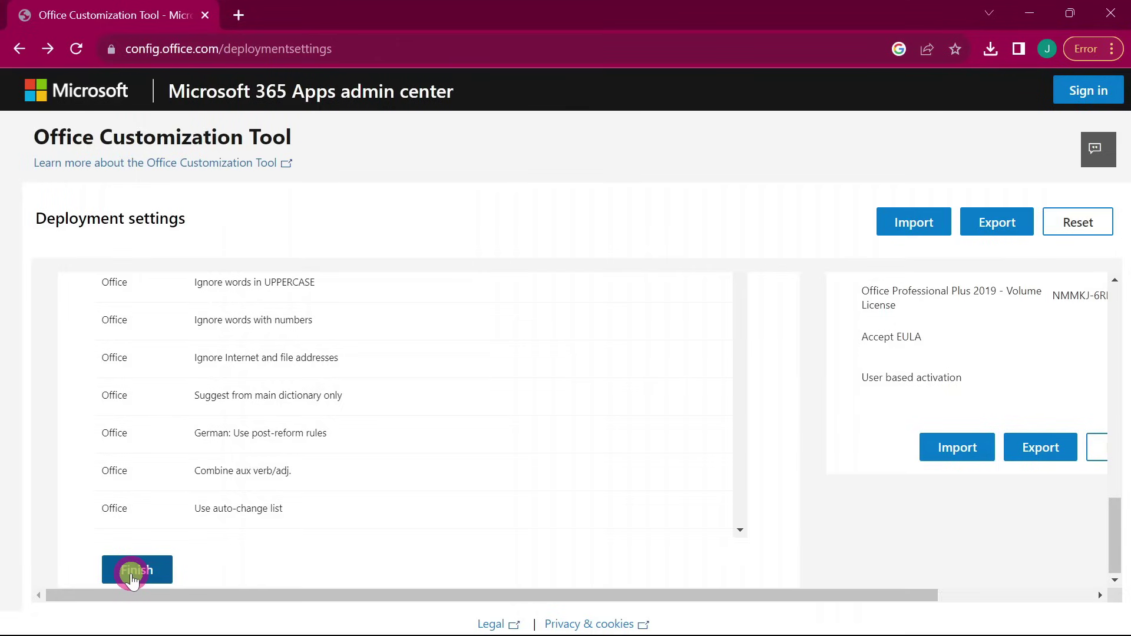
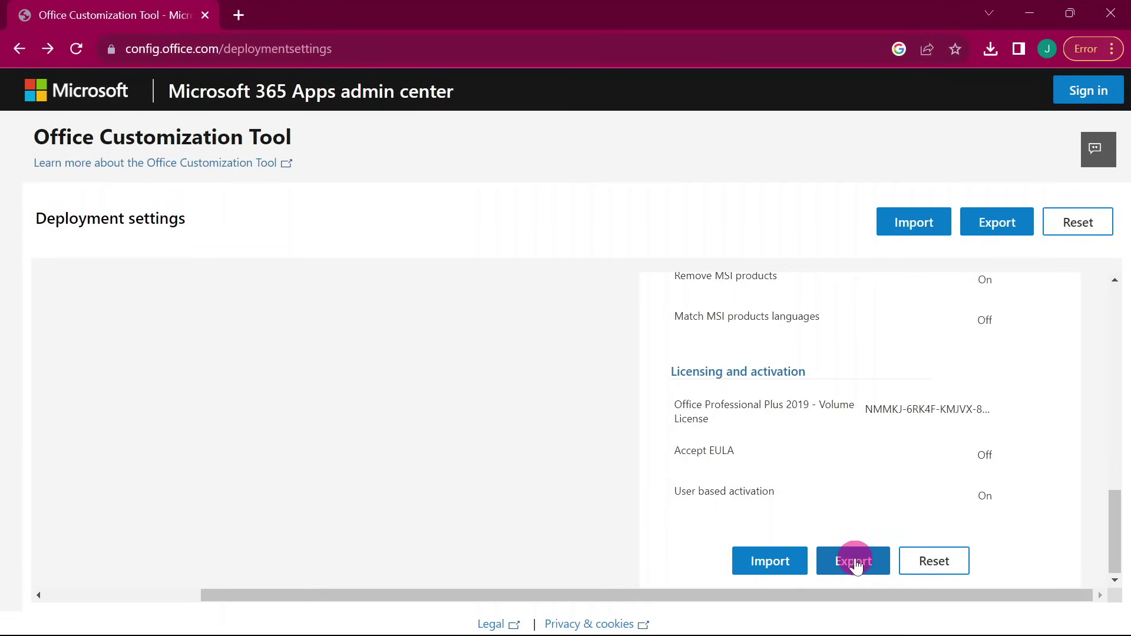
# - Start exporting the configuration and choose Office Open XML formats as the default file format
pyautogui.click(855, 561)
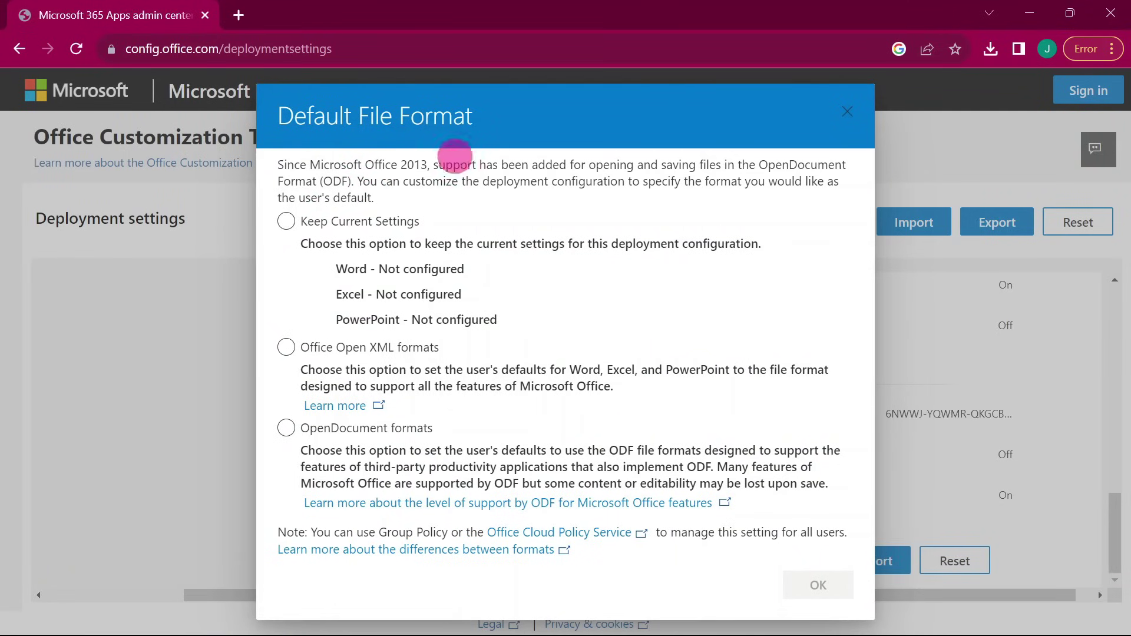
pyautogui.click(287, 348)
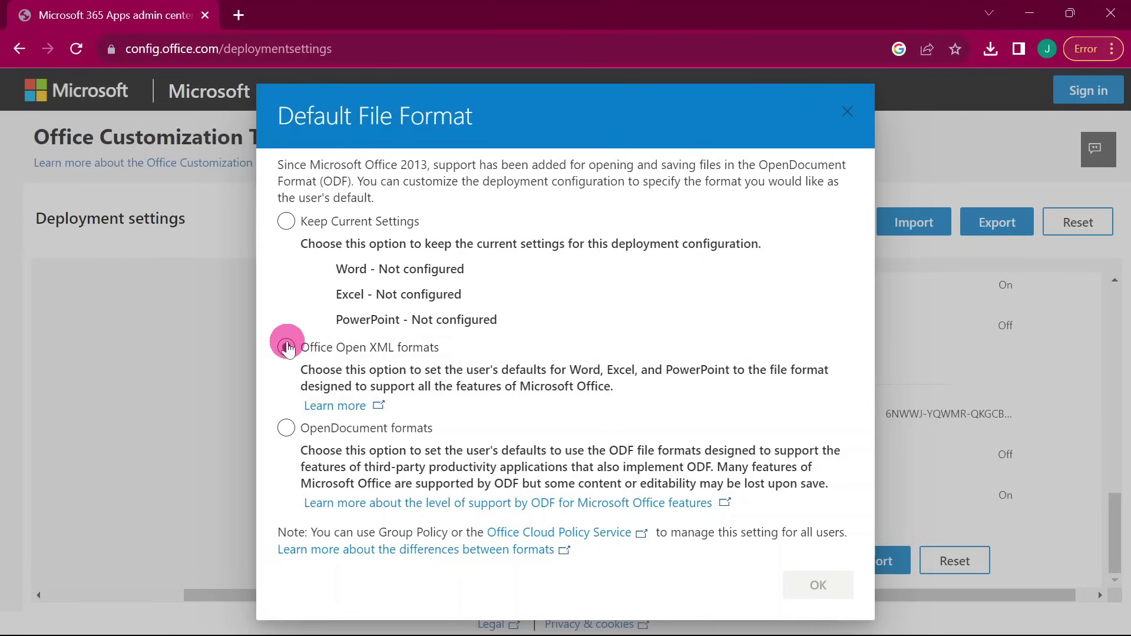
pyautogui.click(286, 348)
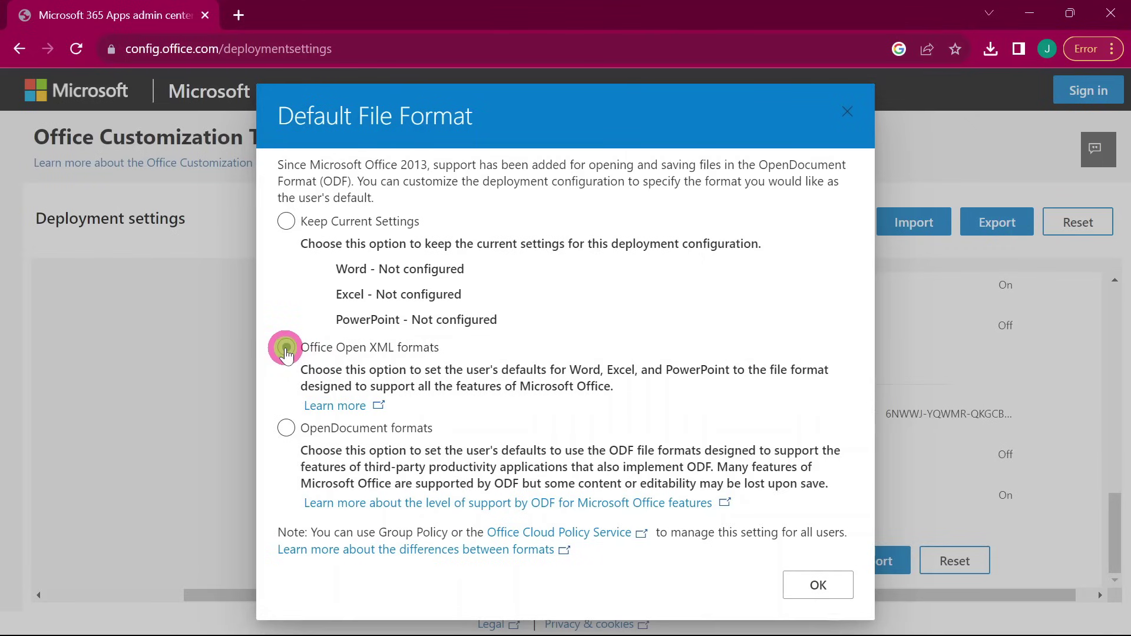
pyautogui.click(807, 585)
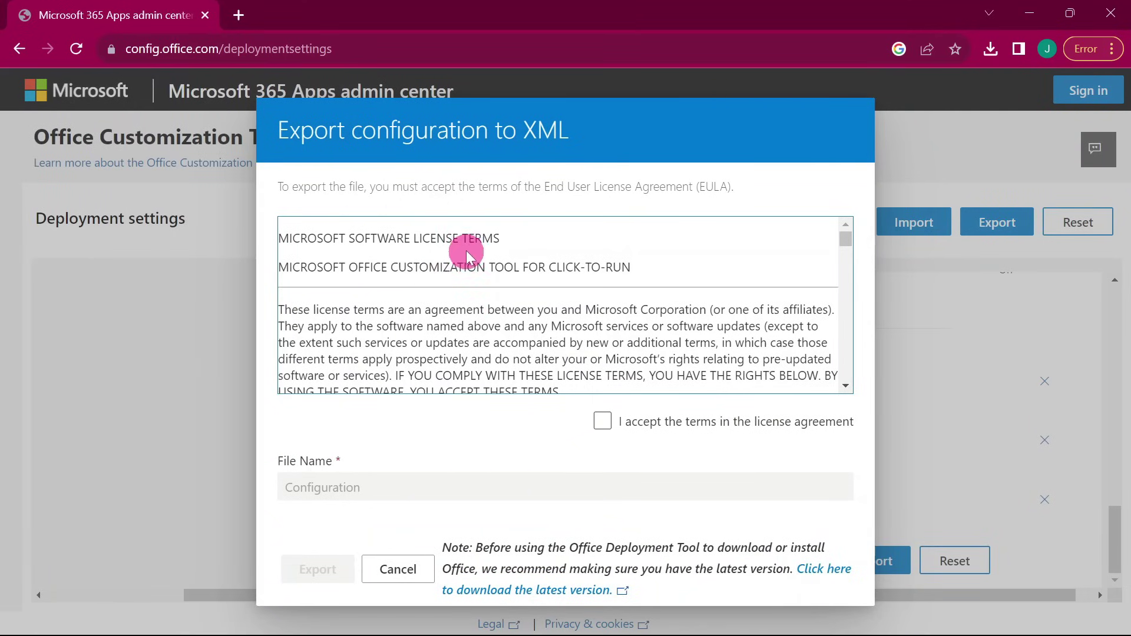
# - Accept the license agreement terms and export the configuration to XML with the file name bwinex
pyautogui.click(602, 421)
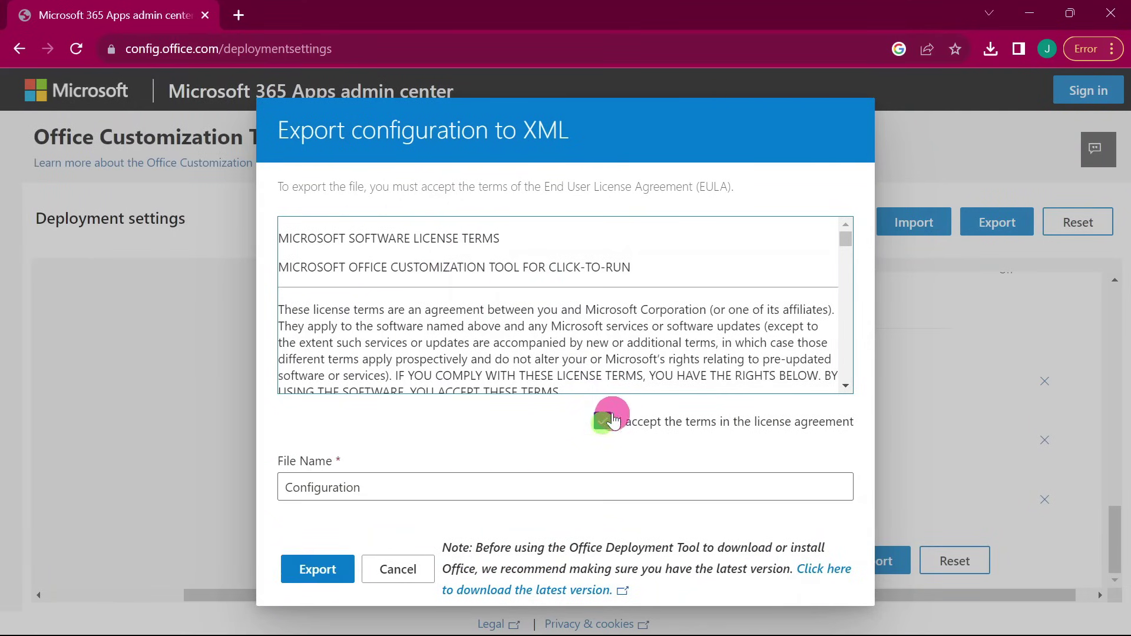
pyautogui.click(375, 486)
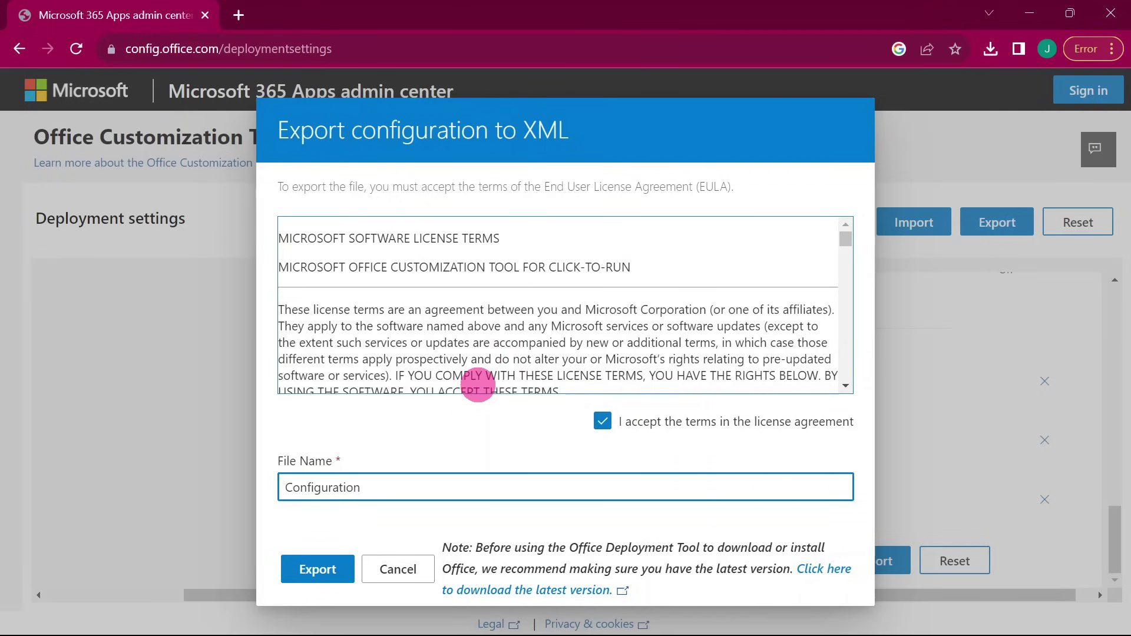
pyautogui.press('BackSpace')
pyautogui.press('BackSpace')
pyautogui.press('BackSpace')
pyautogui.press('BackSpace')
pyautogui.press('BackSpace')
pyautogui.press('BackSpace')
pyautogui.press('BackSpace')
pyautogui.press('BackSpace')
pyautogui.press('BackSpace')
pyautogui.press('BackSpace')
pyautogui.press('BackSpace')
pyautogui.press('BackSpace')
pyautogui.press('BackSpace')
pyautogui.write('bwinex')
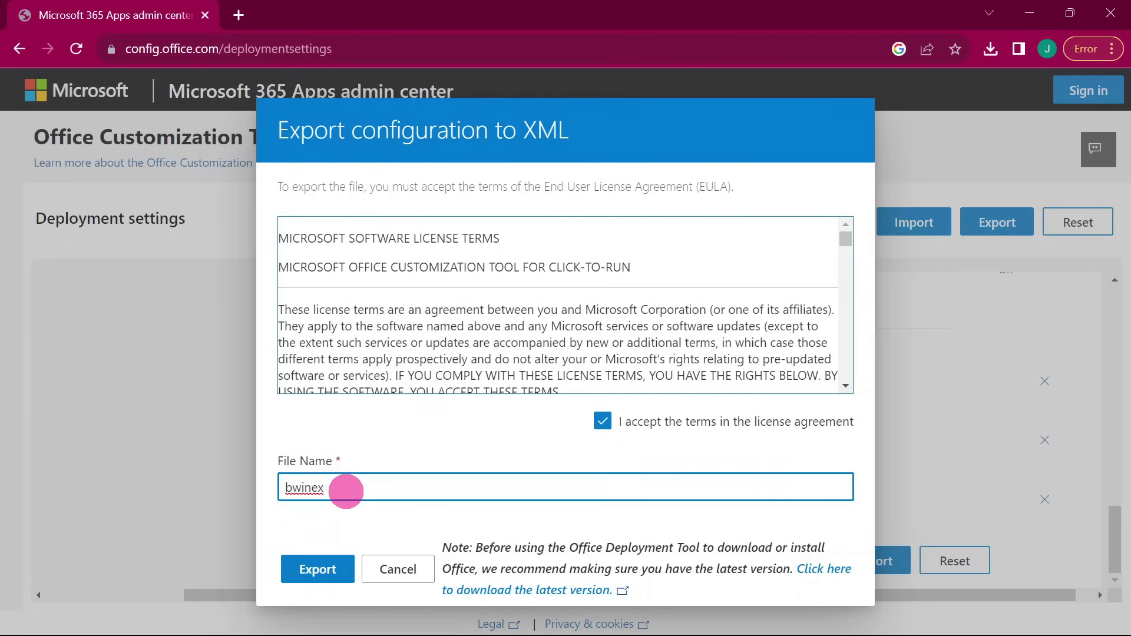
pyautogui.click(329, 575)
pyautogui.click(330, 569)
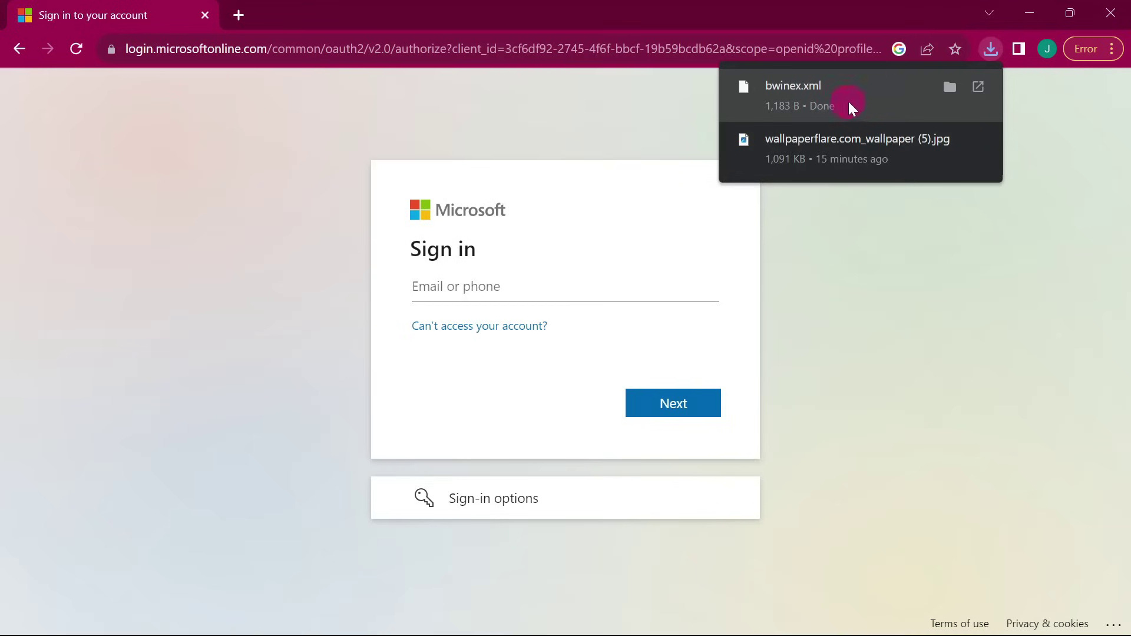
# - Show the downloaded bwinex.xml in its folder in File Explorer and copy the file
pyautogui.click(946, 87)
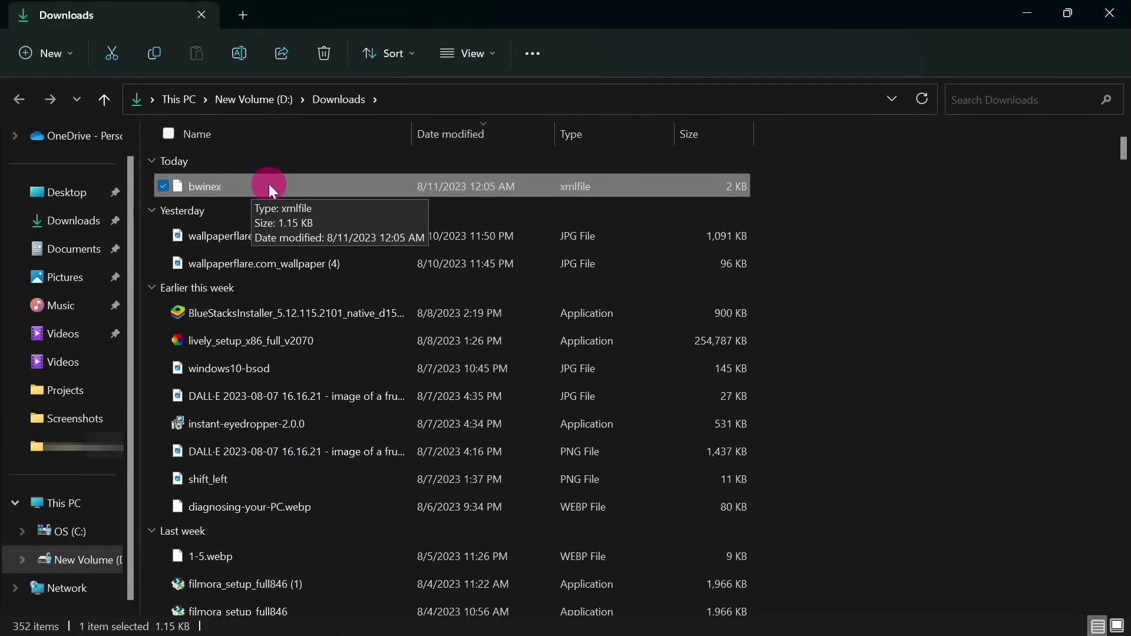
pyautogui.rightClick(267, 185)
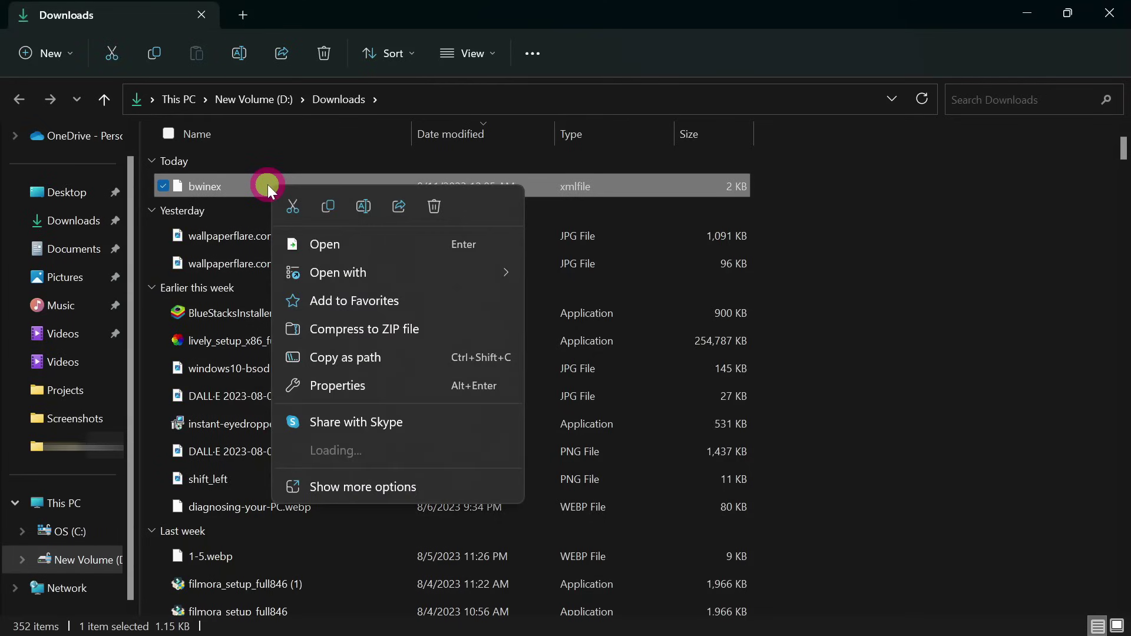
pyautogui.click(325, 207)
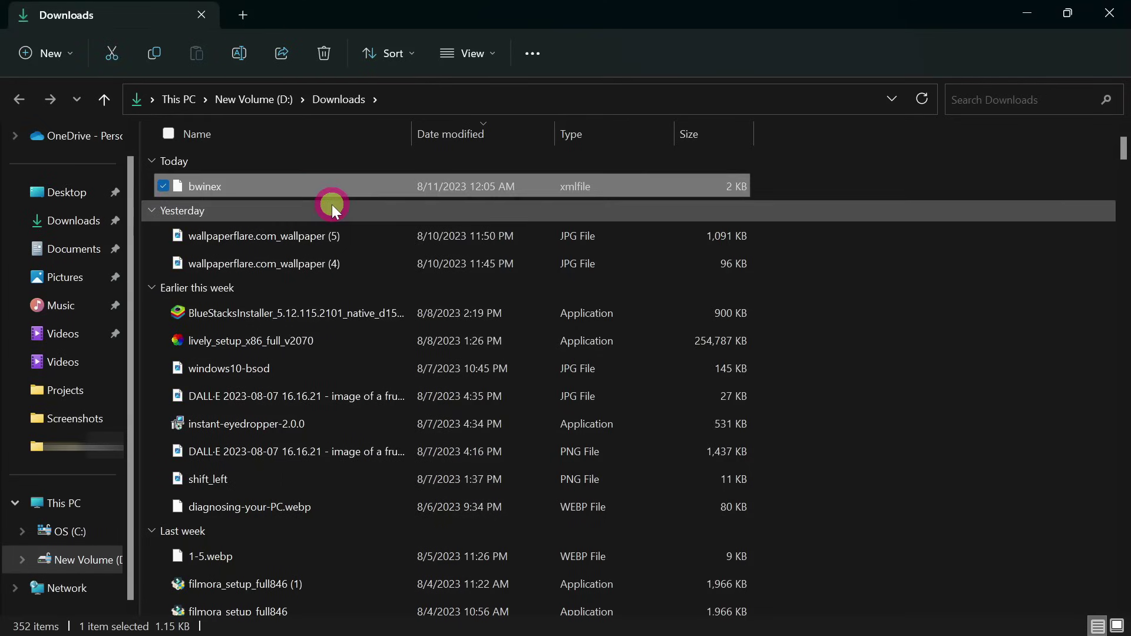
# - Minimize the open windows and paste the copied bwinex file into the 2019 folder on the desktop
pyautogui.click(1028, 13)
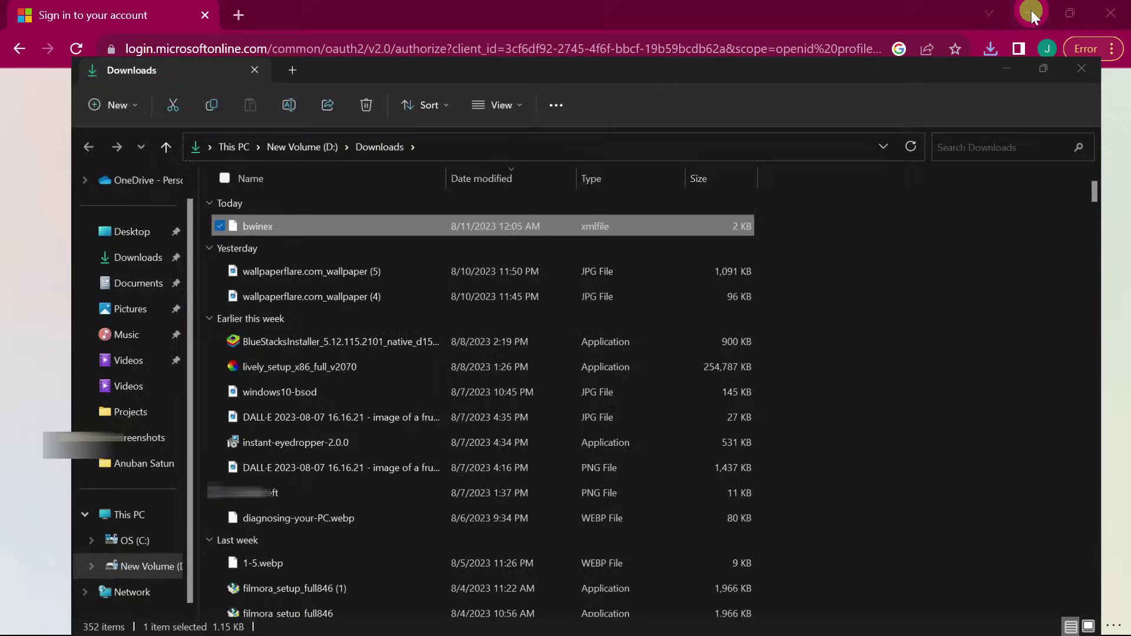
pyautogui.click(1030, 12)
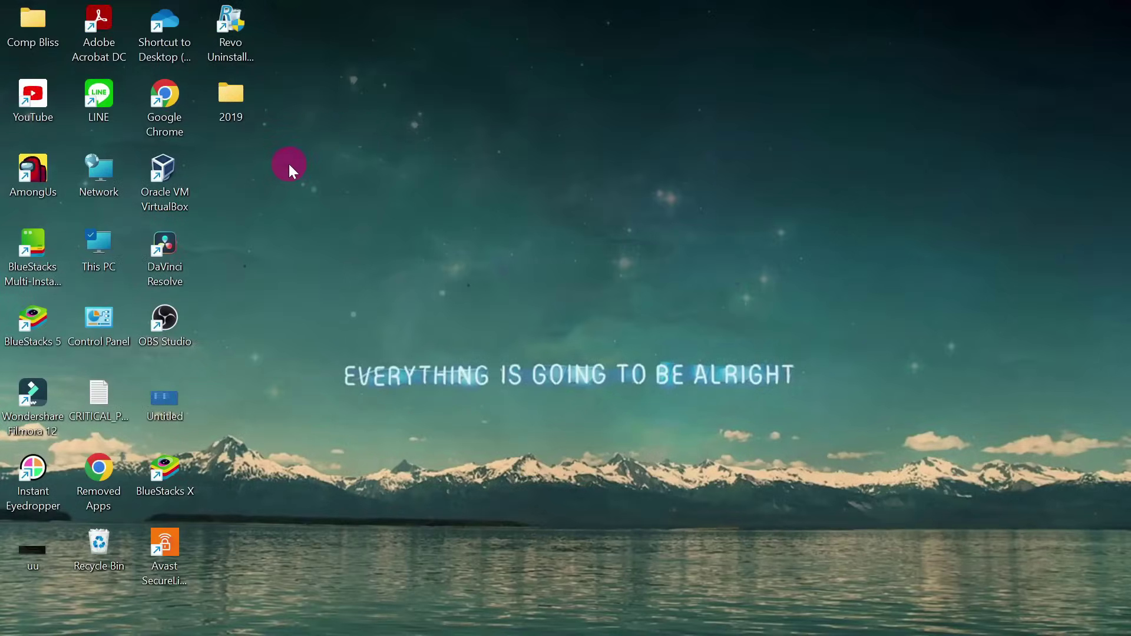
pyautogui.click(231, 96)
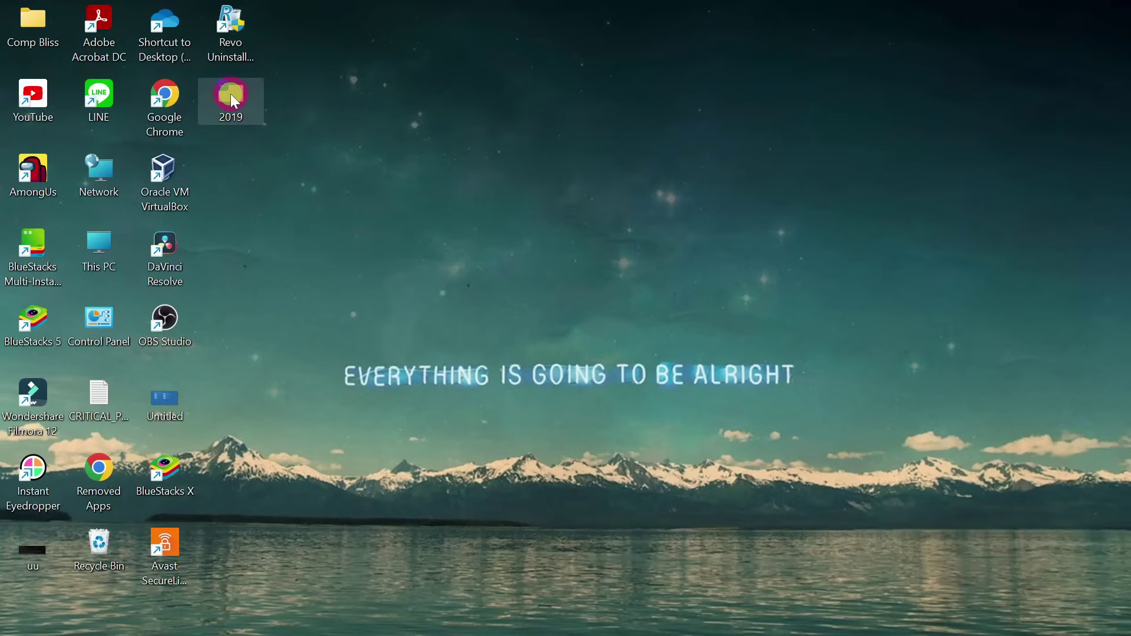
pyautogui.doubleClick(231, 96)
pyautogui.rightClick(341, 220)
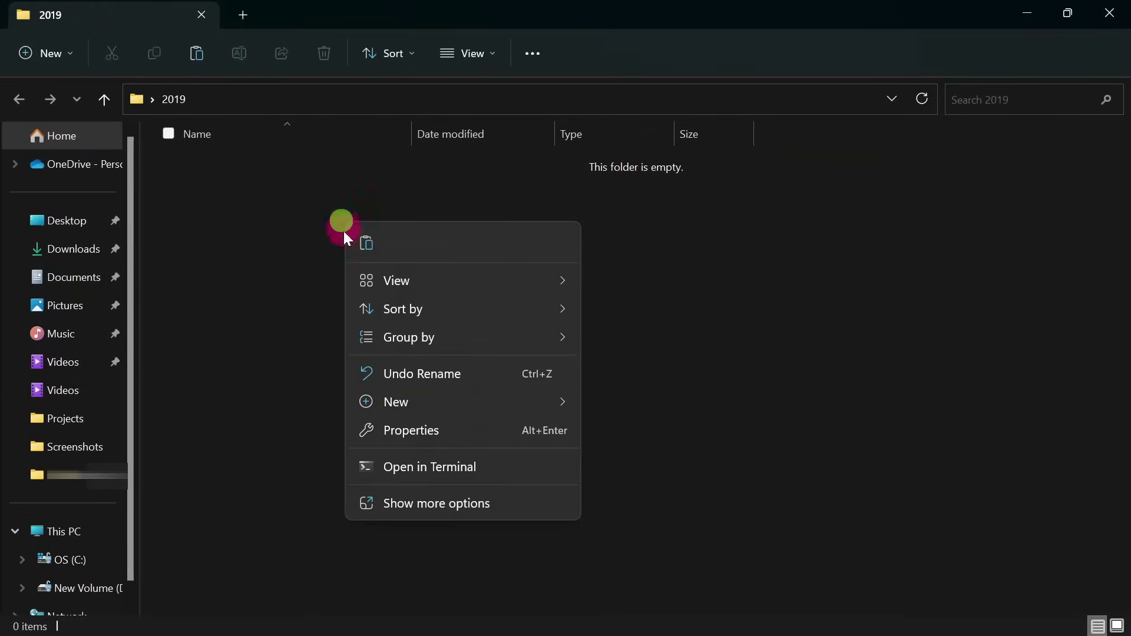
pyautogui.click(373, 243)
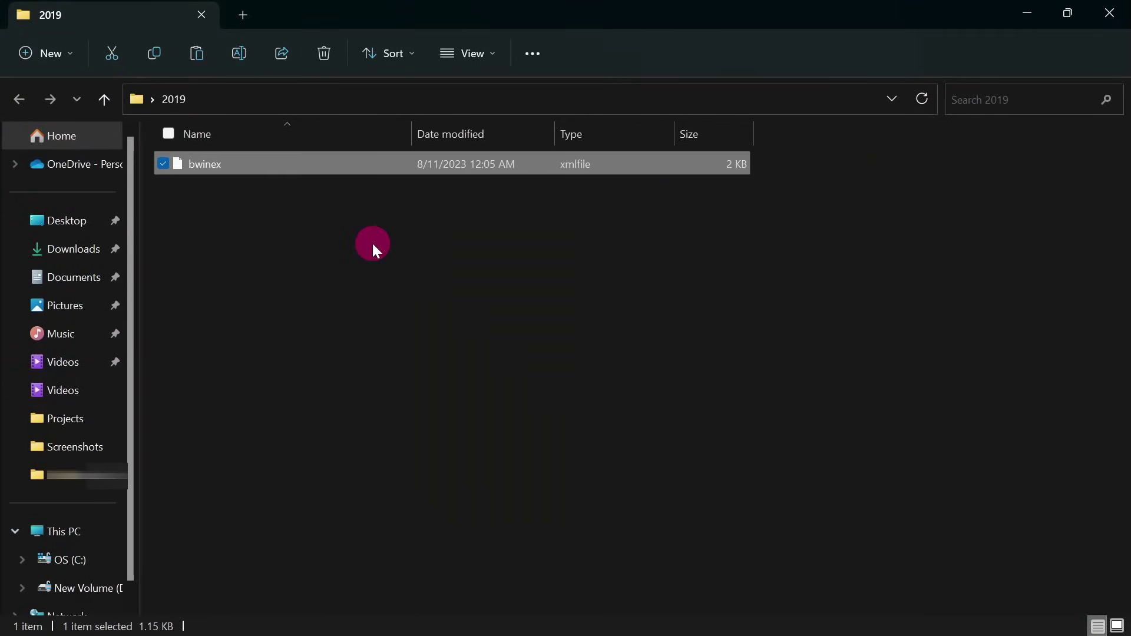
# - Minimize the 2019 folder window, switch to Chrome and search Google in a new tab for "microsoft office deployment tool"
pyautogui.click(372, 243)
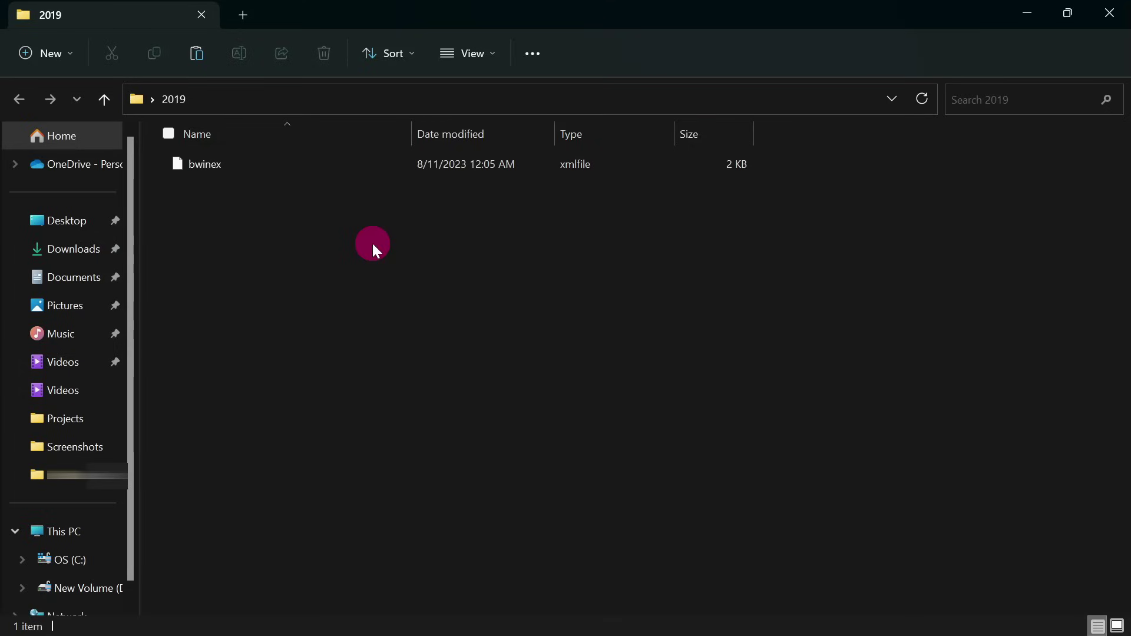
pyautogui.click(1024, 14)
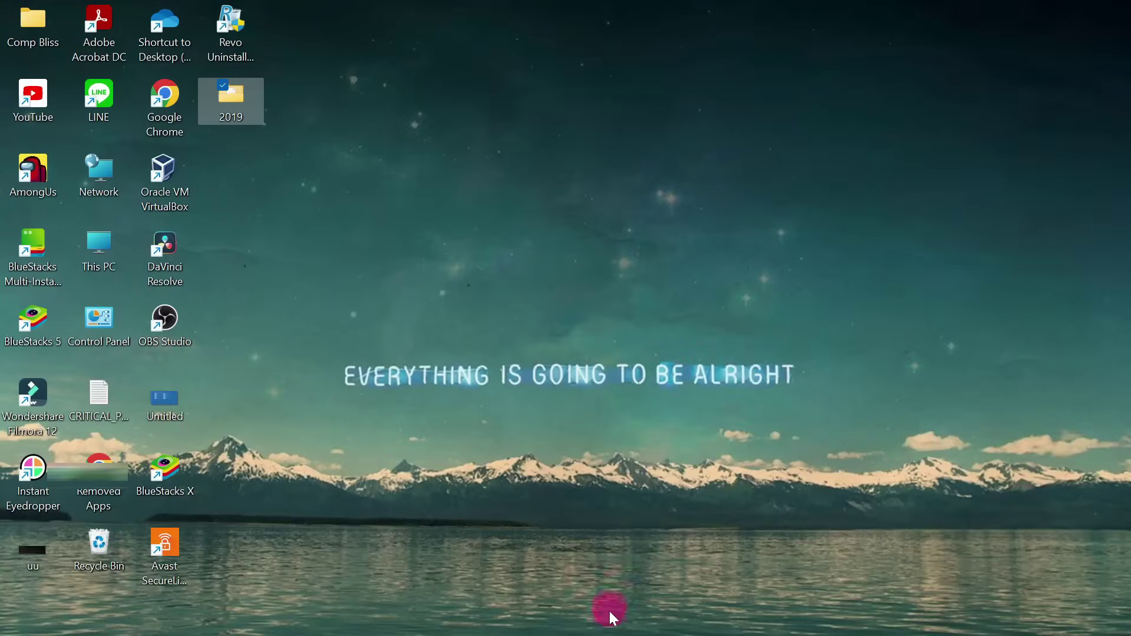
pyautogui.moveTo(609, 633)
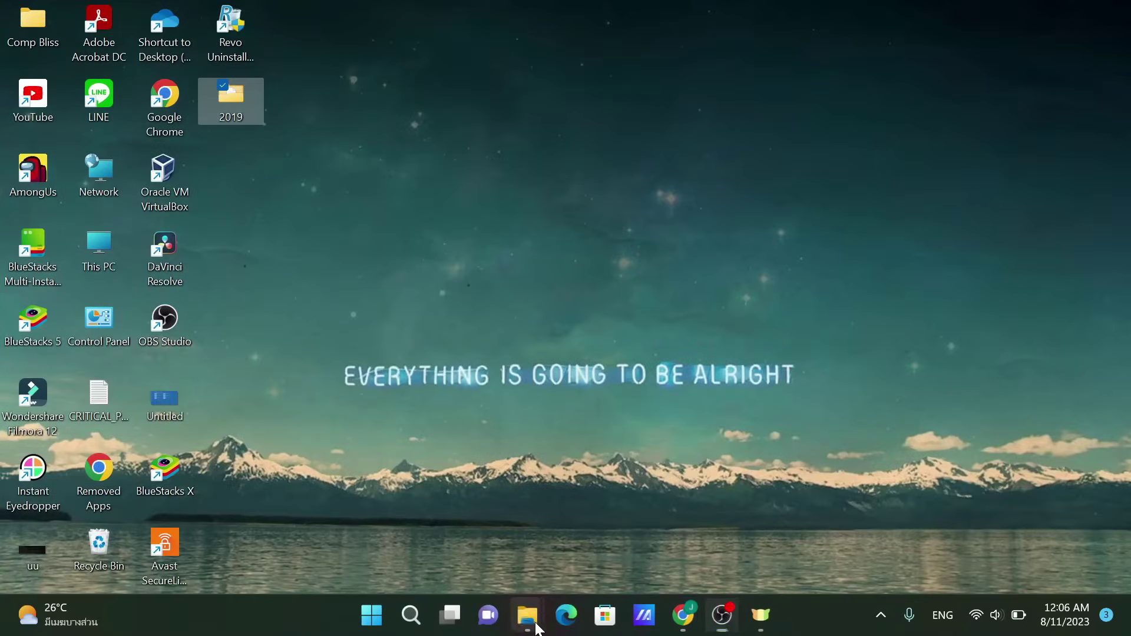
pyautogui.click(683, 615)
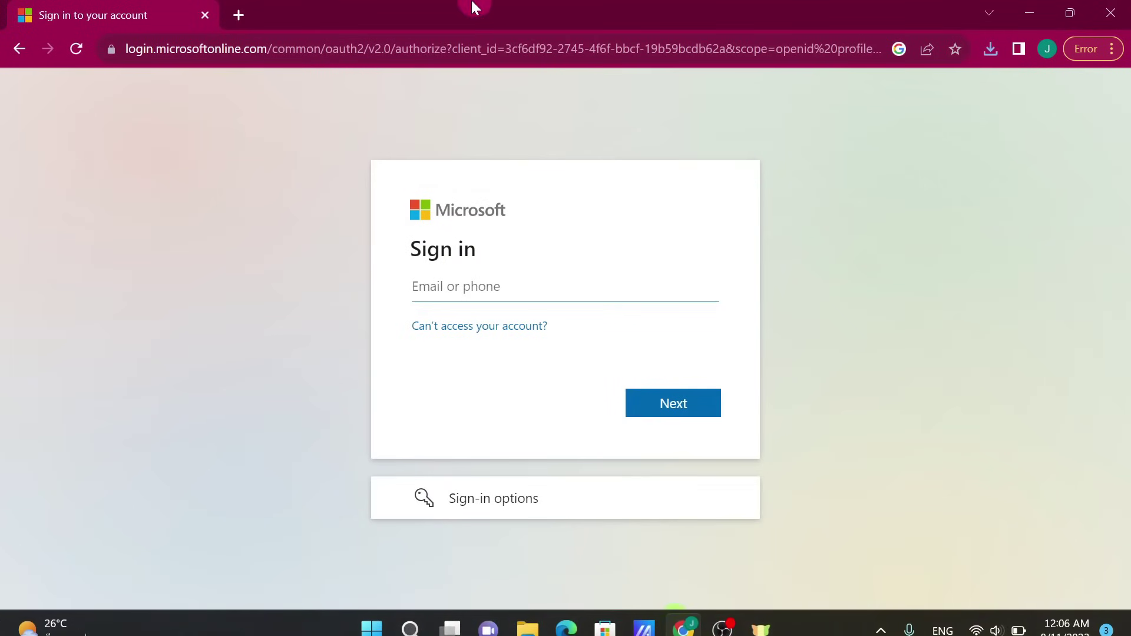
pyautogui.click(239, 15)
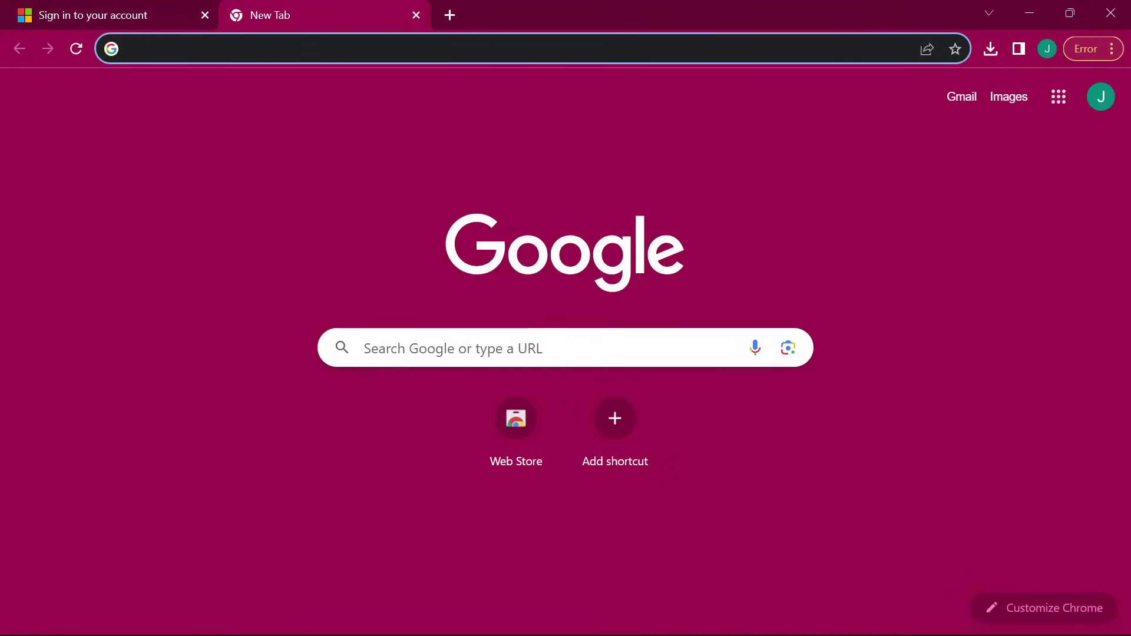
pyautogui.click(582, 350)
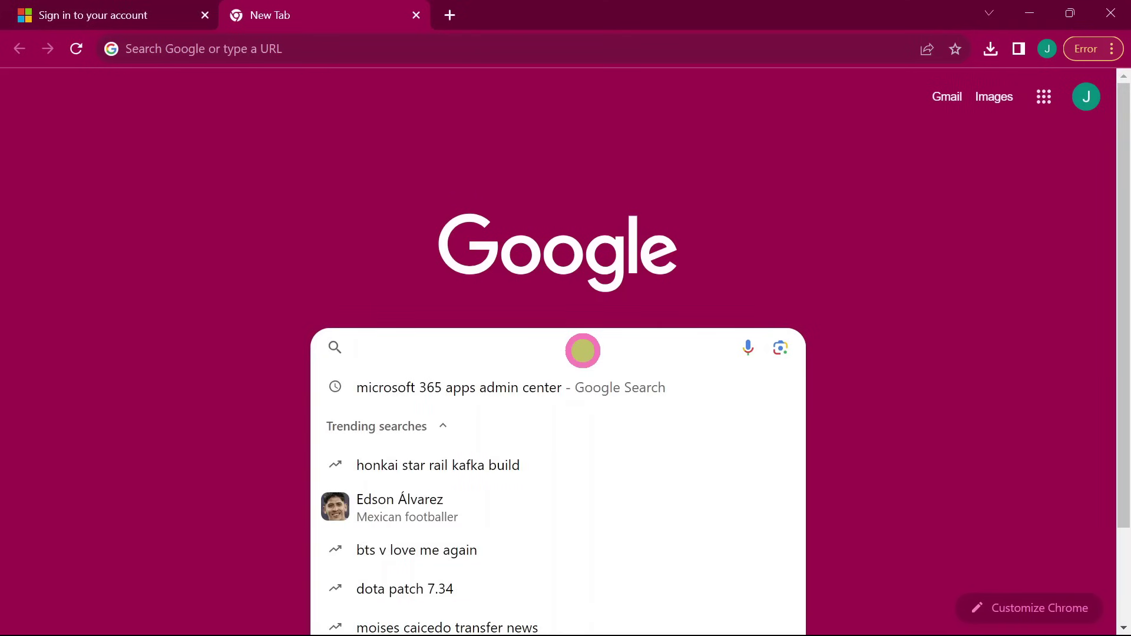
pyautogui.write('micr')
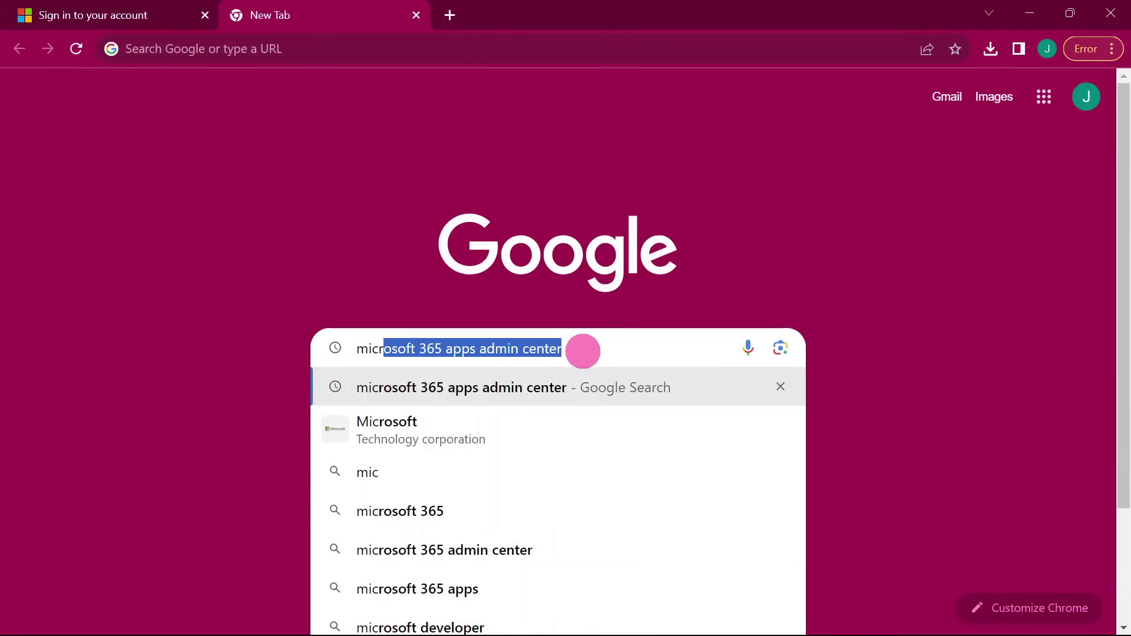
pyautogui.write('osoft ')
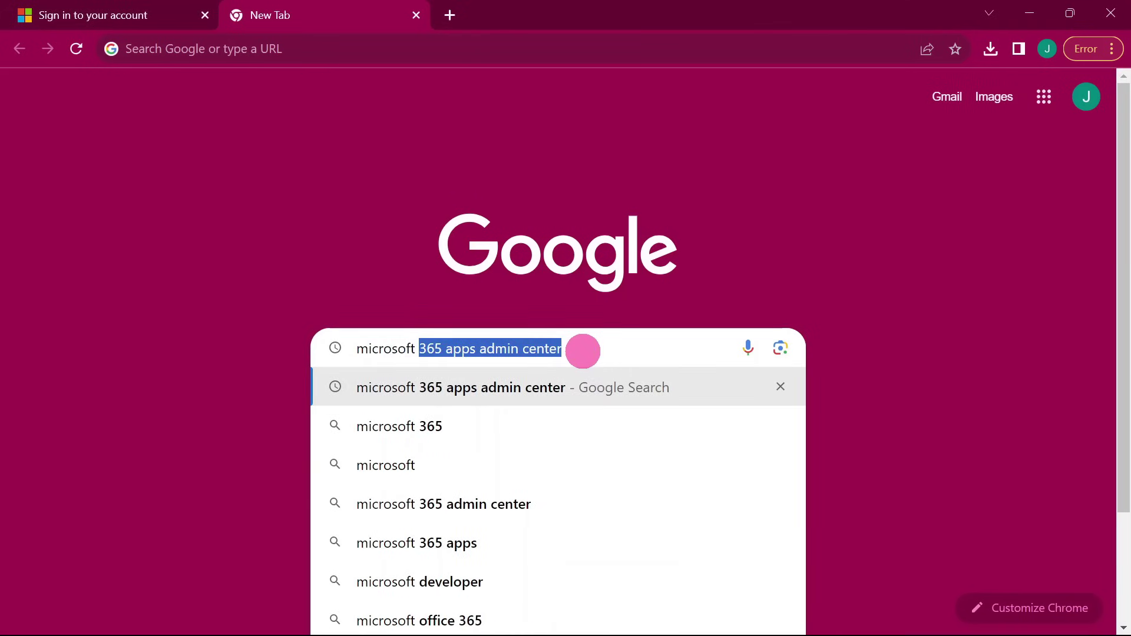
pyautogui.write('office')
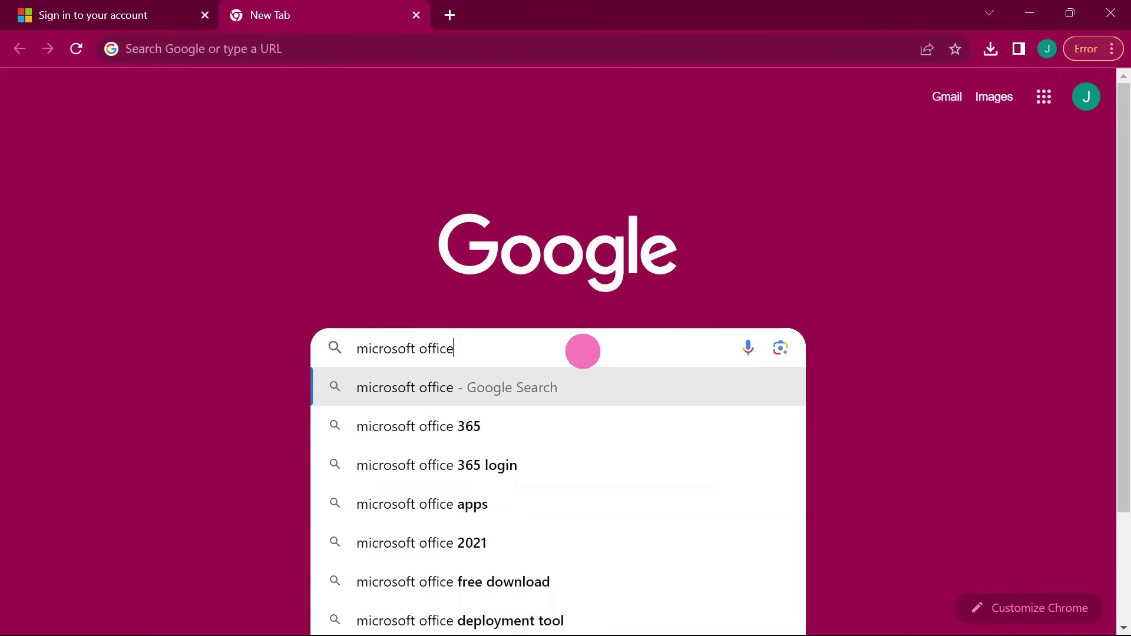
pyautogui.write(' deploy')
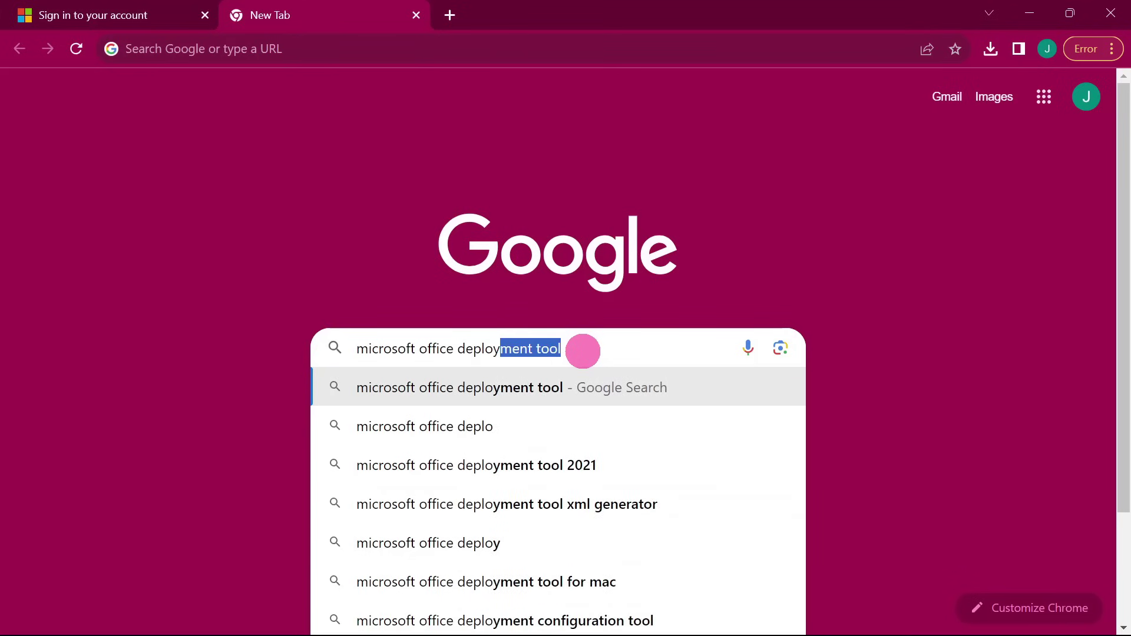
pyautogui.write('ment tool')
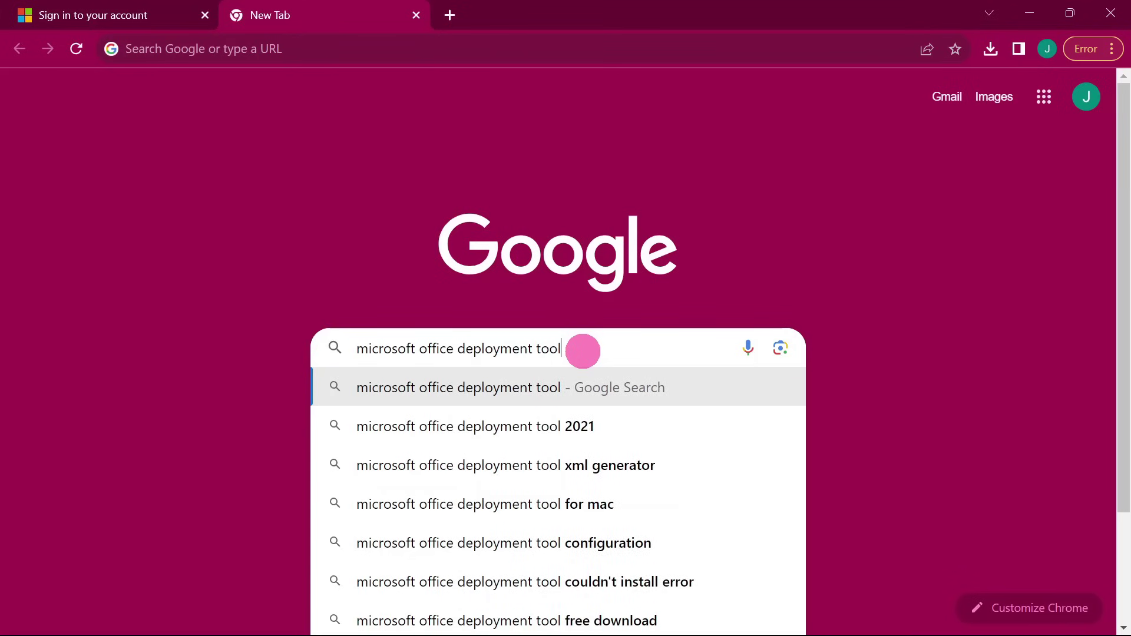
pyautogui.press('Return')
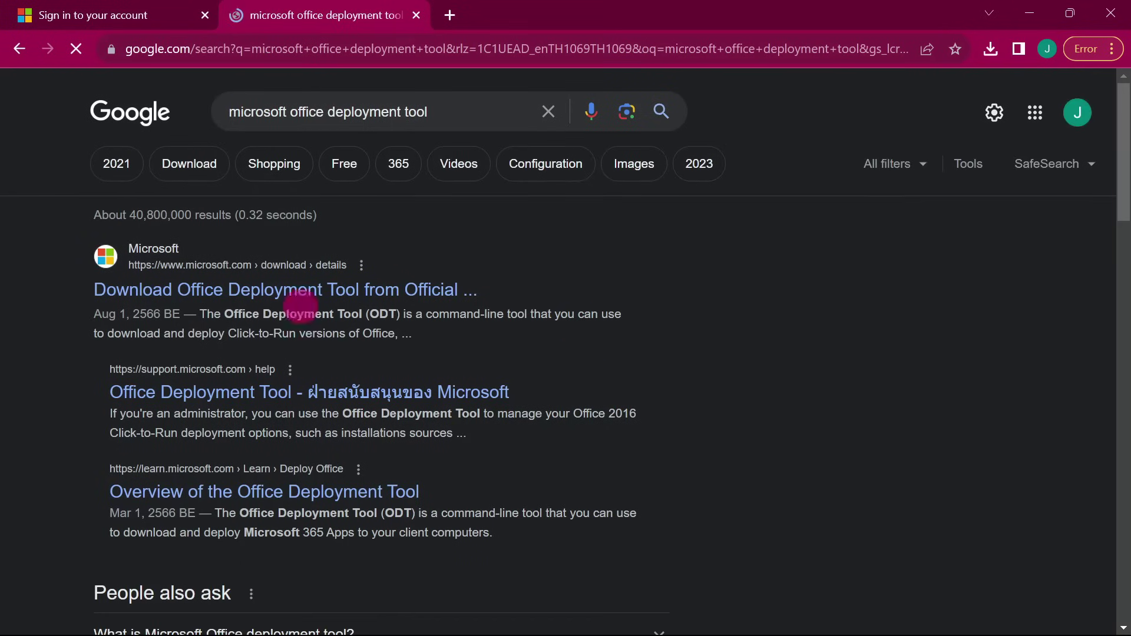
# - Open Microsoft's official Office Deployment Tool download page from the search results and download the English version
pyautogui.click(222, 291)
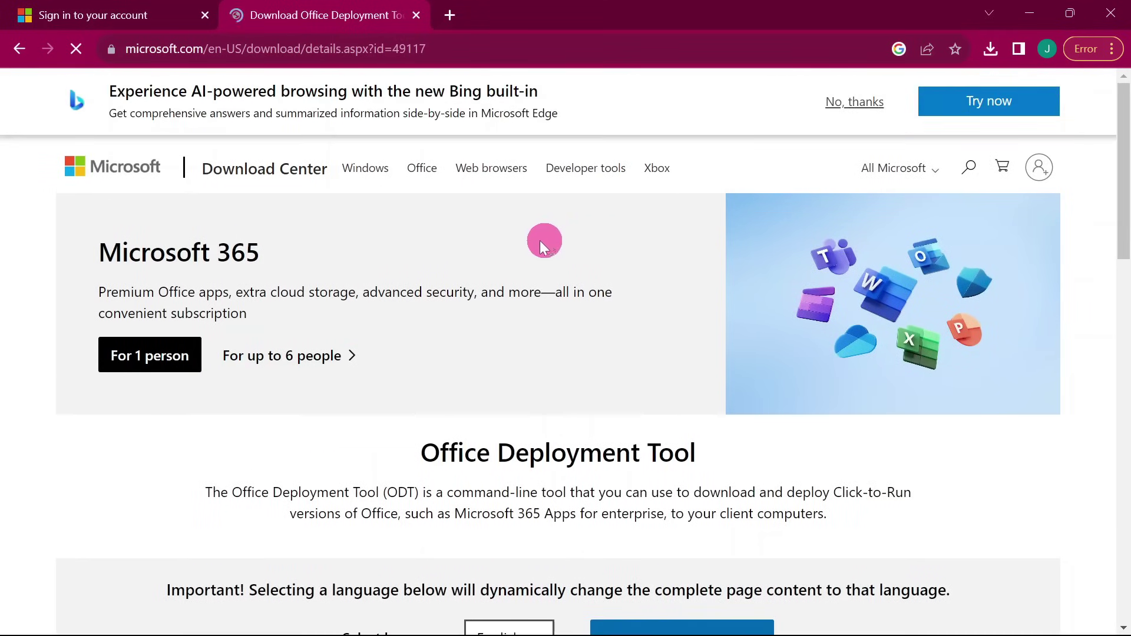
pyautogui.scroll(-1, 514, 239)
pyautogui.scroll(-2, 515, 239)
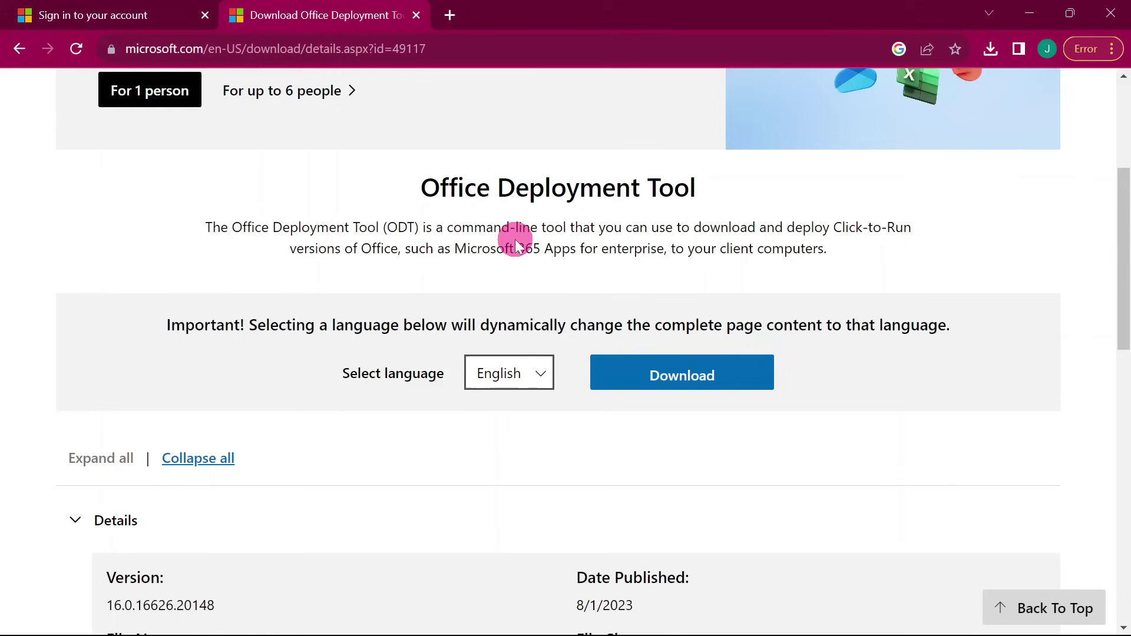
pyautogui.click(676, 380)
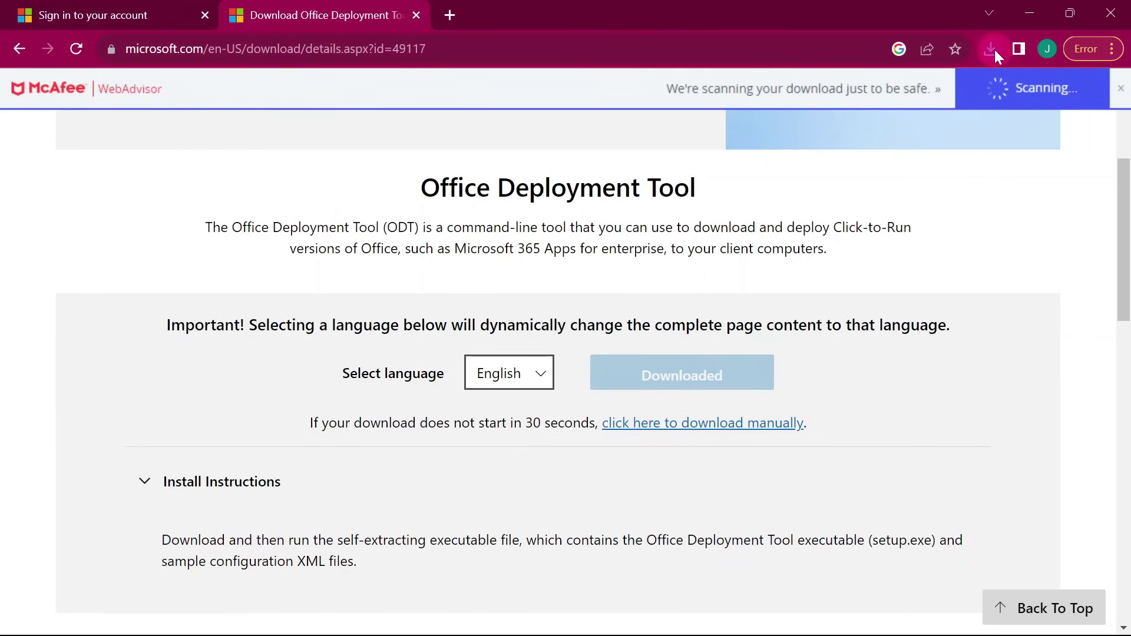
# - Run the downloaded officedeploymenttool file and minimize the browser so only its license window stays over the desktop
pyautogui.scroll(5, 1060, 83)
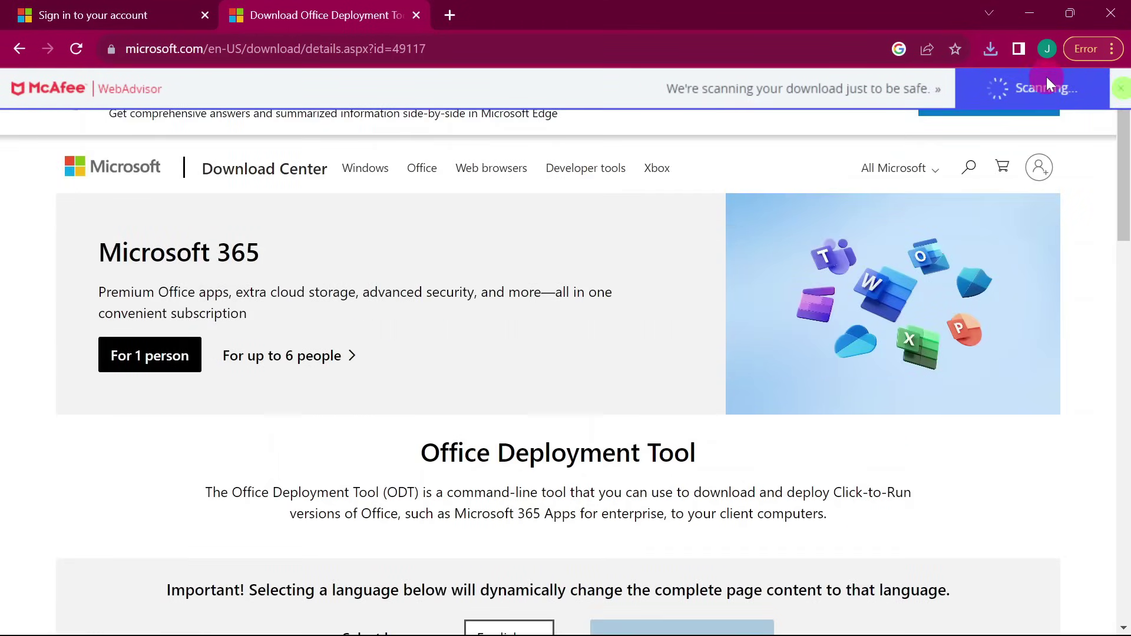
pyautogui.click(991, 48)
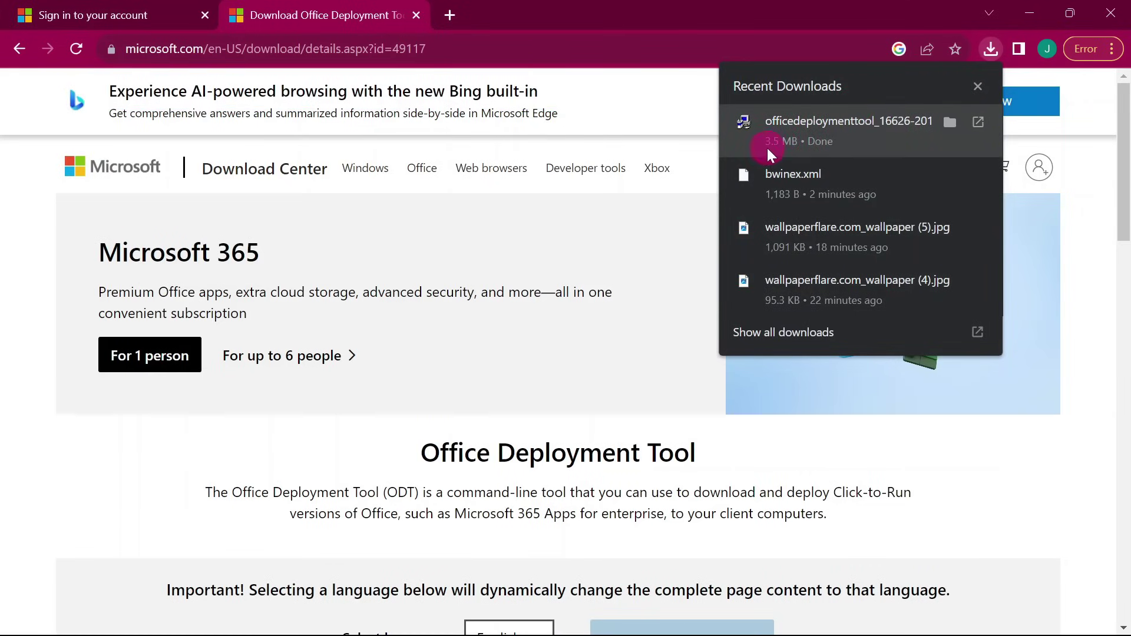
pyautogui.click(820, 129)
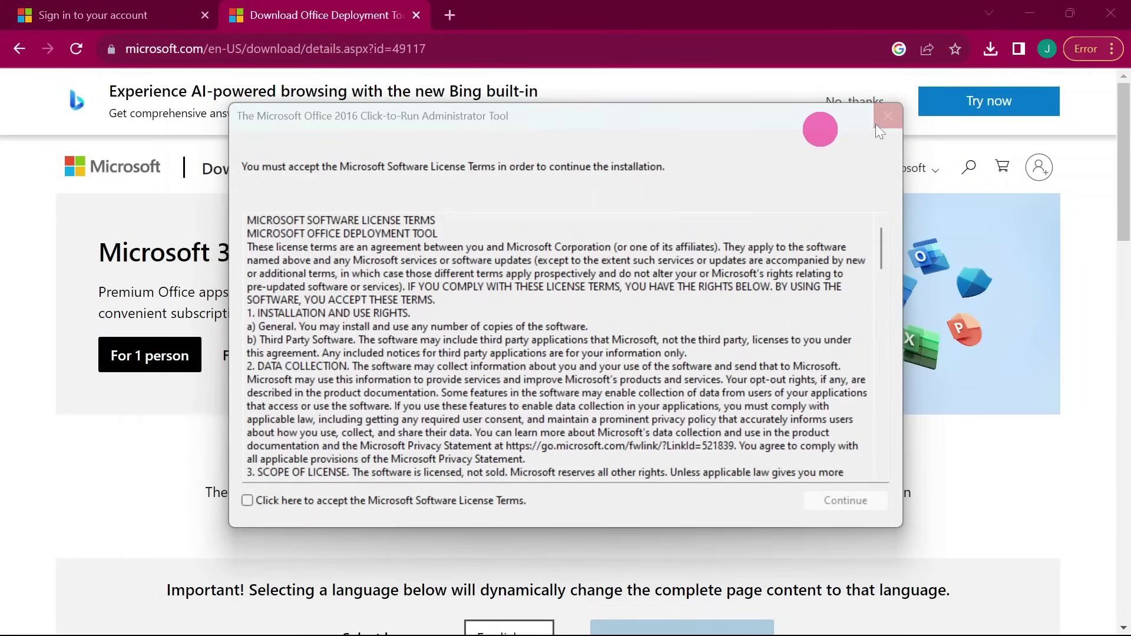
pyautogui.click(876, 125)
pyautogui.click(679, 382)
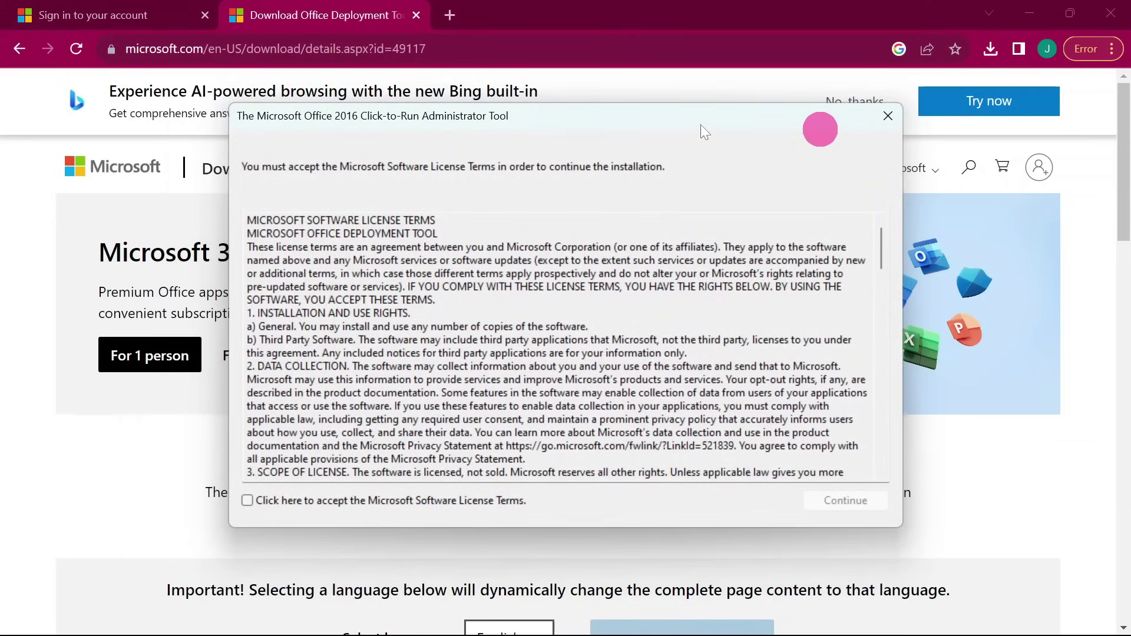
pyautogui.moveTo(699, 119); pyautogui.dragTo(706, 133)
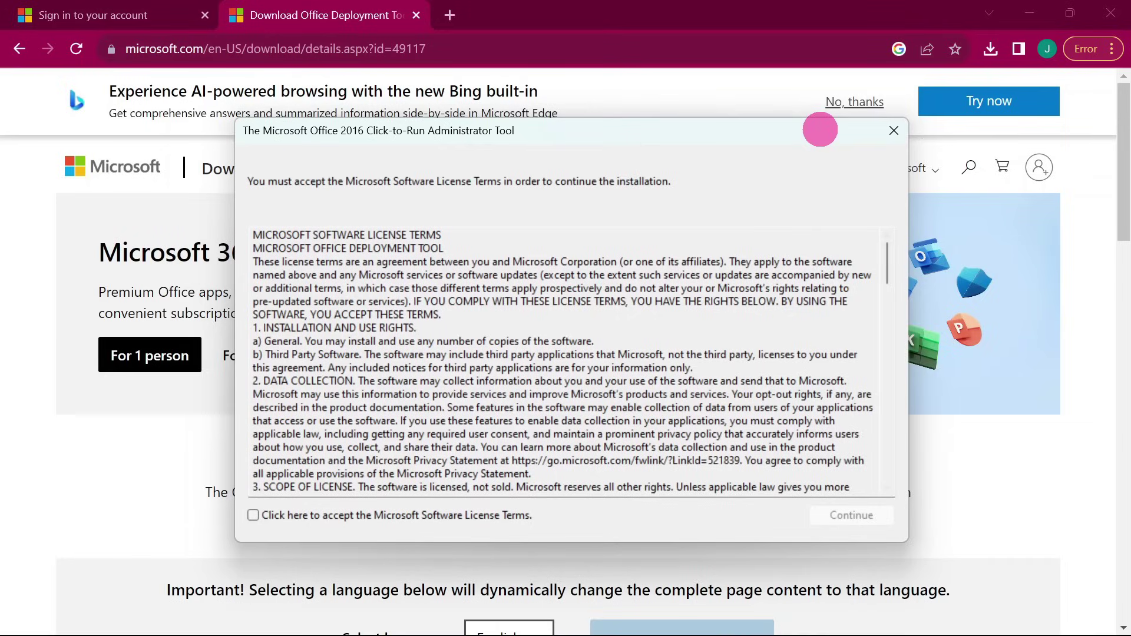
pyautogui.rightClick(993, 438)
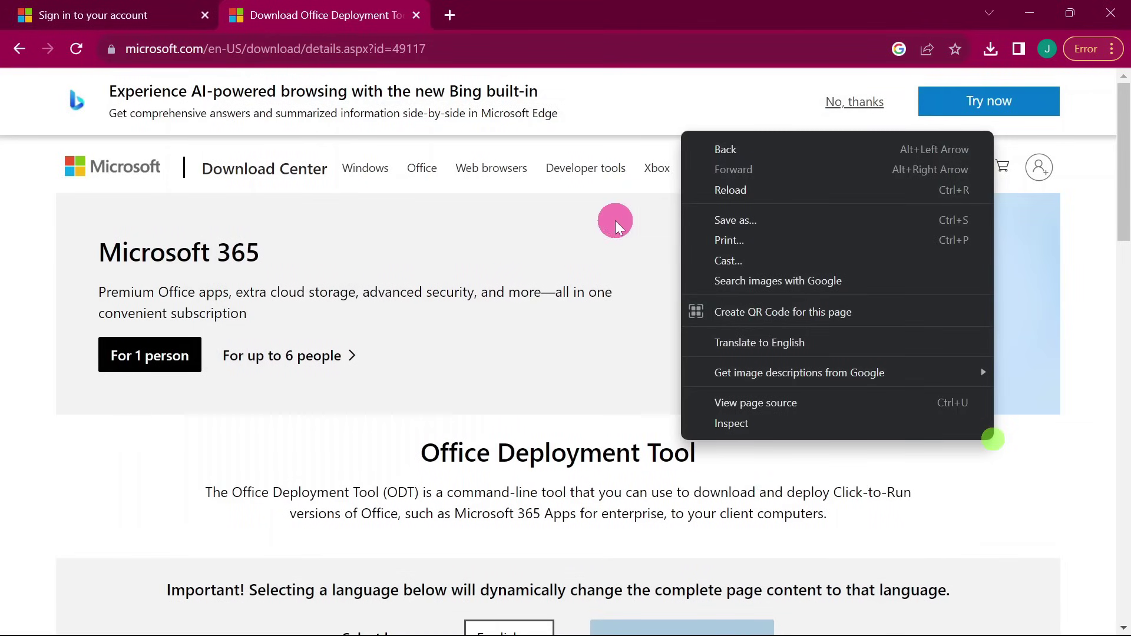
pyautogui.click(951, 27)
pyautogui.click(1028, 12)
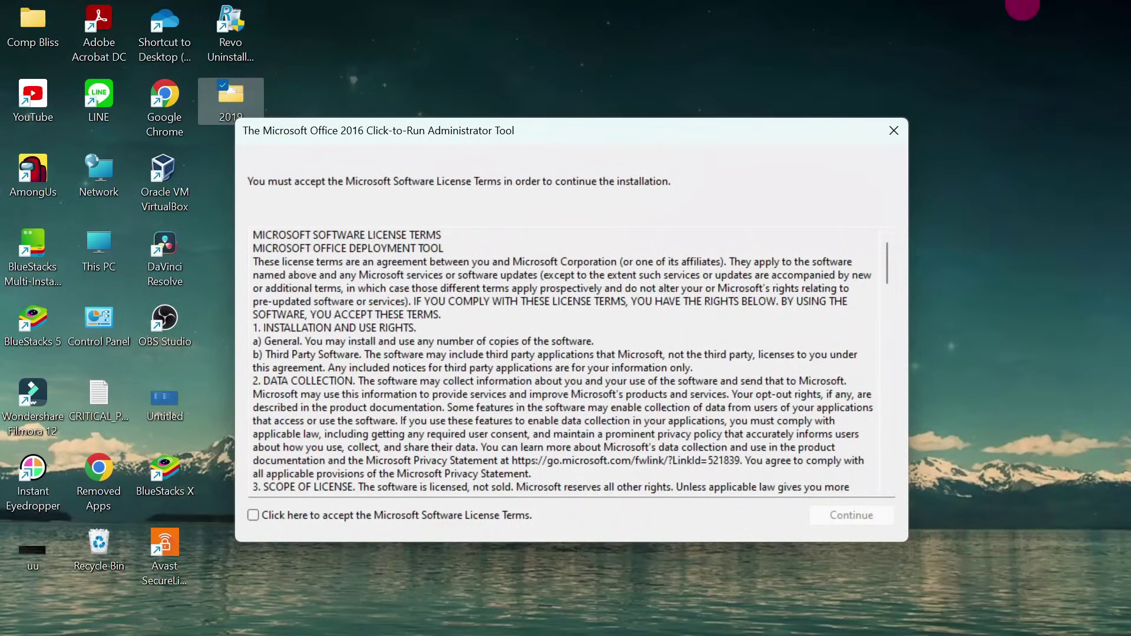
# - Accept the Microsoft Software License Terms in the Click-to-Run Administrator Tool and continue to the extraction folder selection
pyautogui.moveTo(559, 149); pyautogui.dragTo(601, 125)
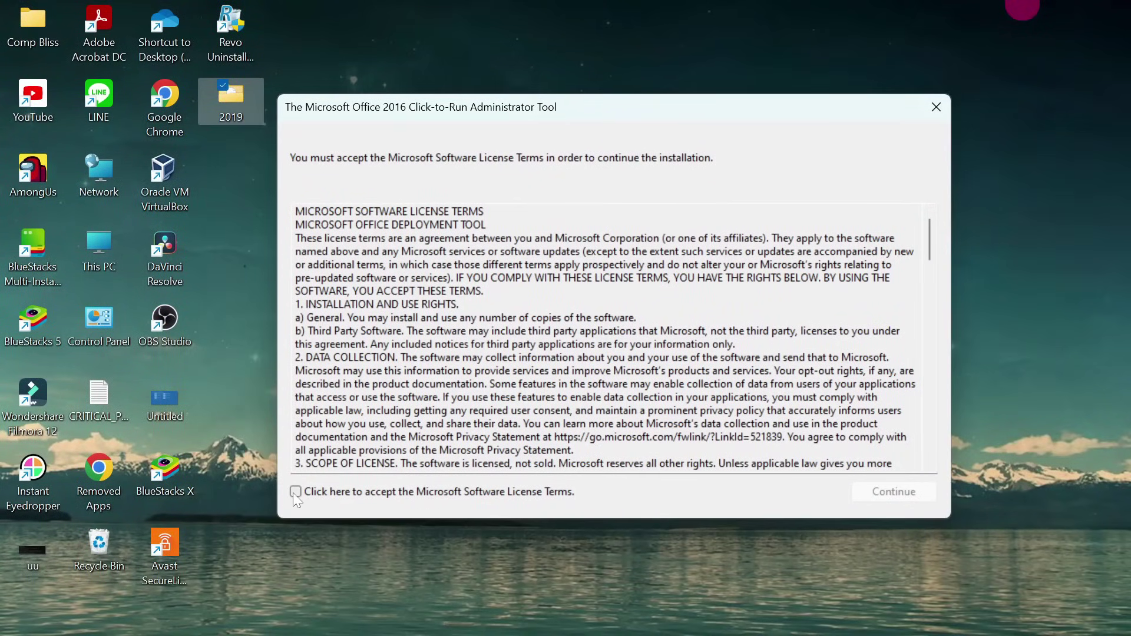
pyautogui.click(294, 494)
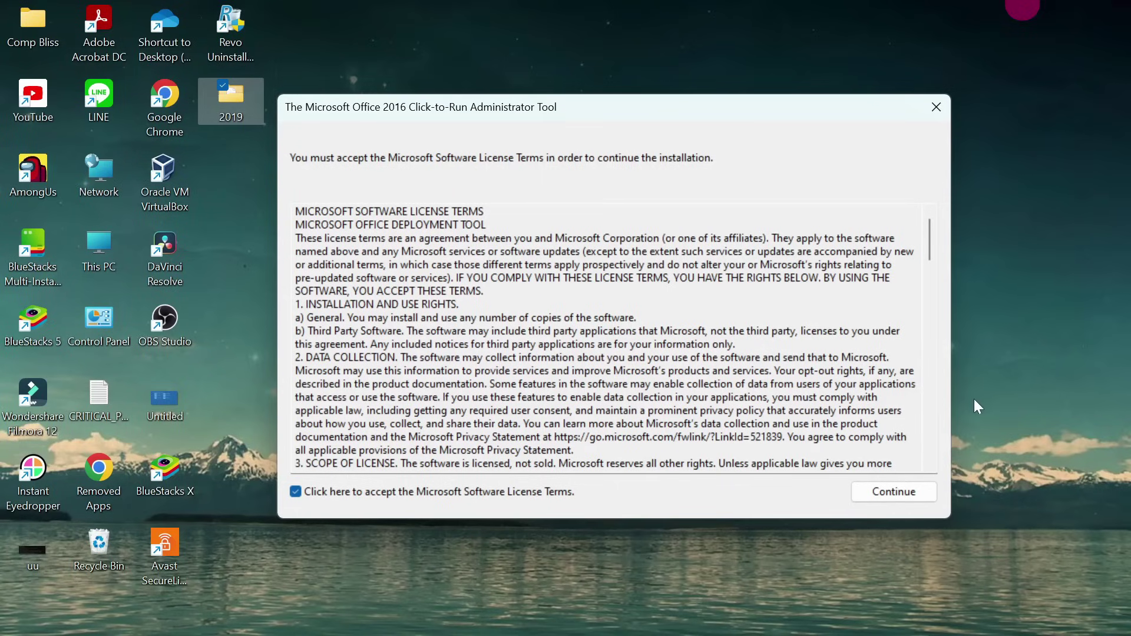
pyautogui.click(919, 481)
pyautogui.click(894, 495)
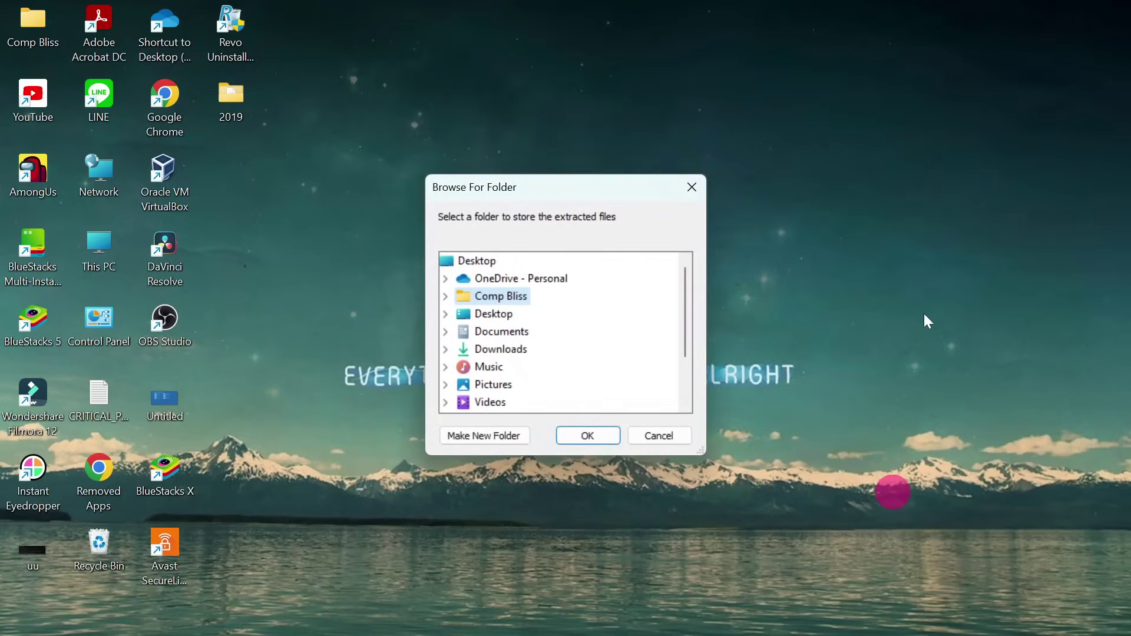
# - Extract the deployment tool files into the 2019 folder under Desktop and dismiss the completion message
pyautogui.click(924, 316)
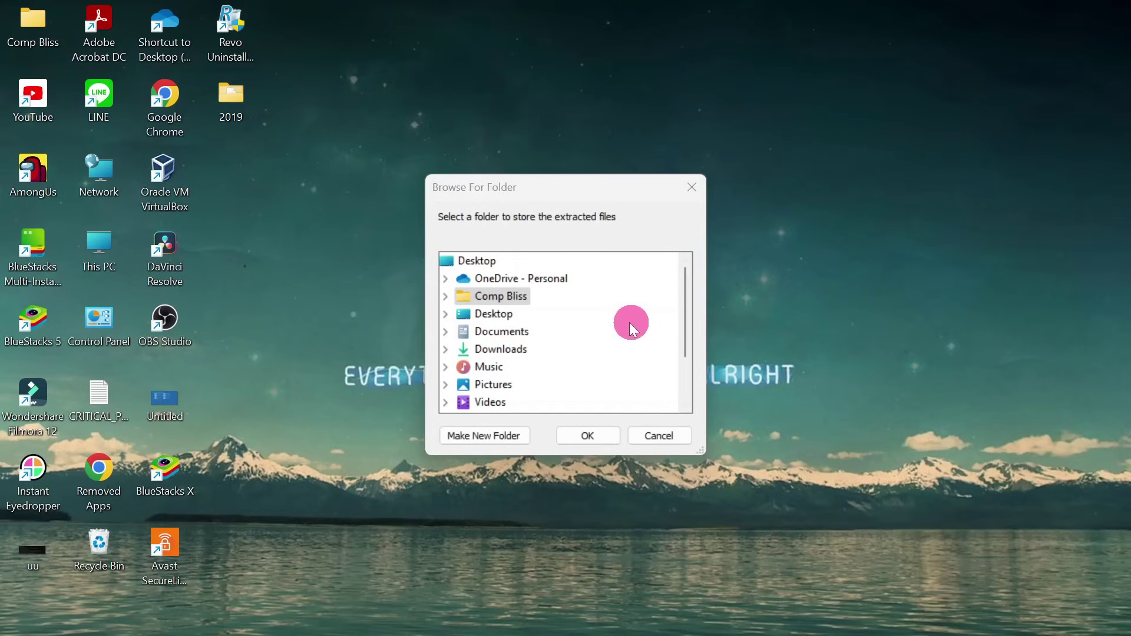
pyautogui.click(495, 315)
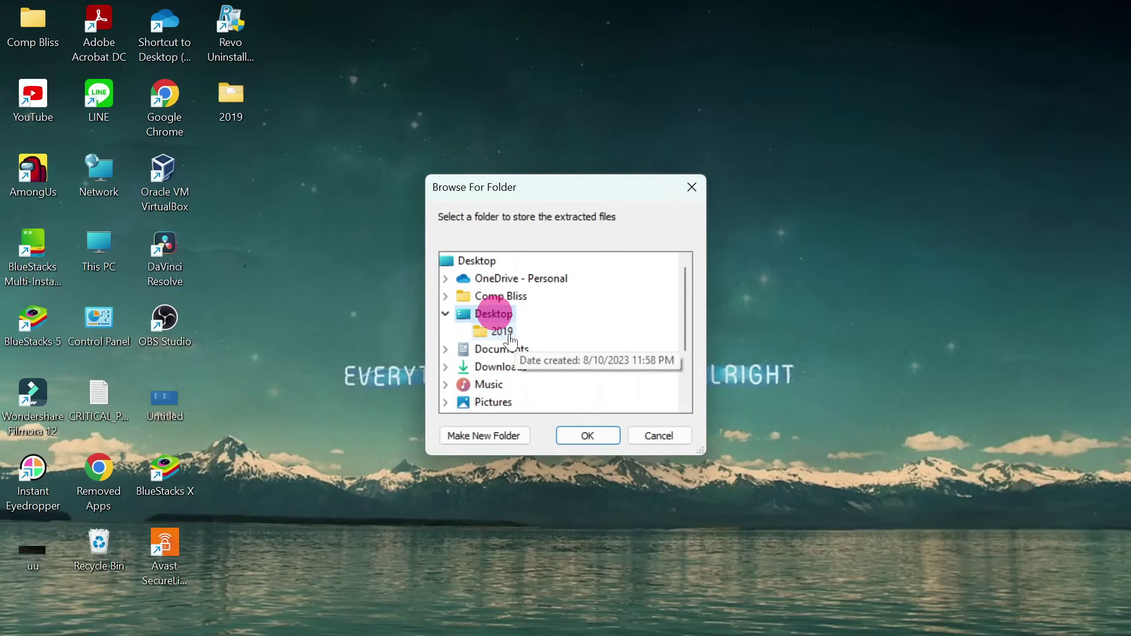
pyautogui.click(887, 266)
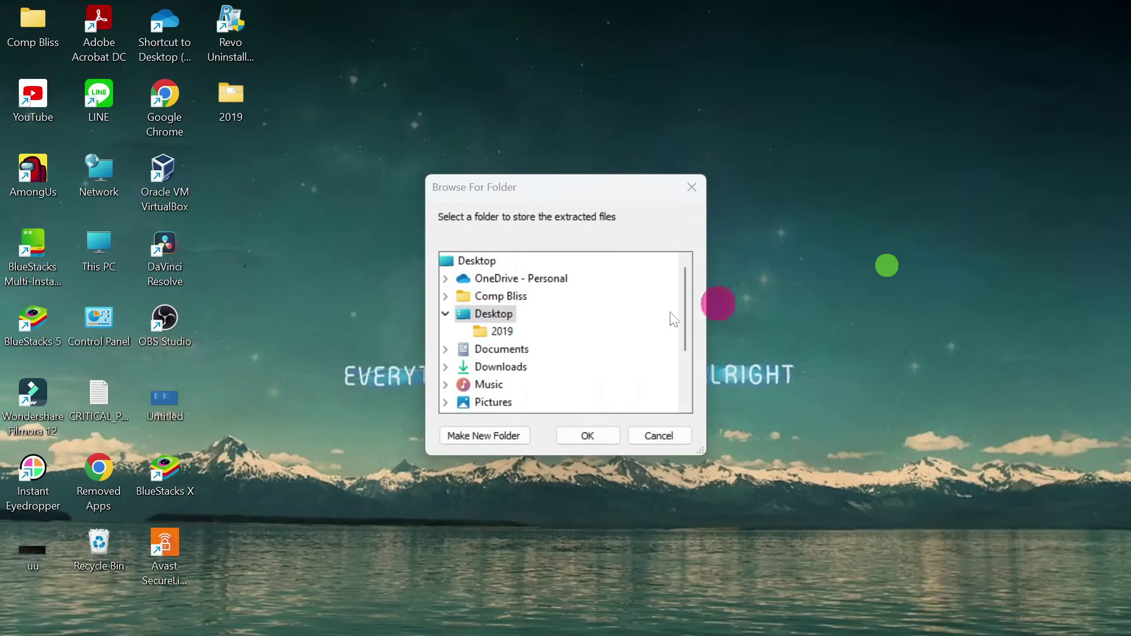
pyautogui.click(506, 337)
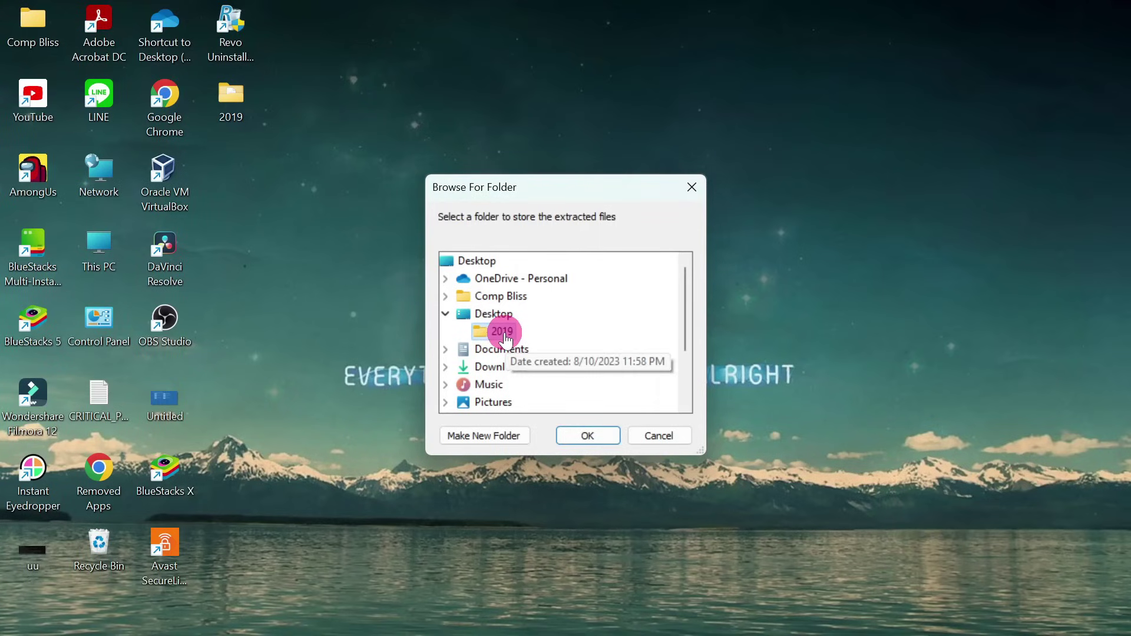
pyautogui.click(748, 277)
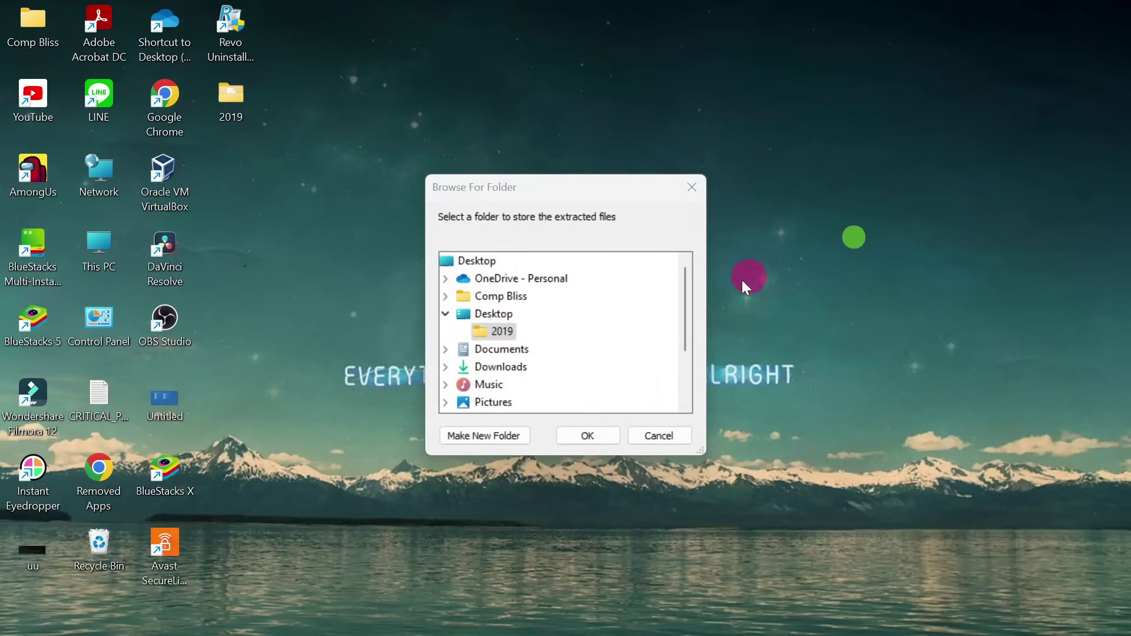
pyautogui.click(580, 446)
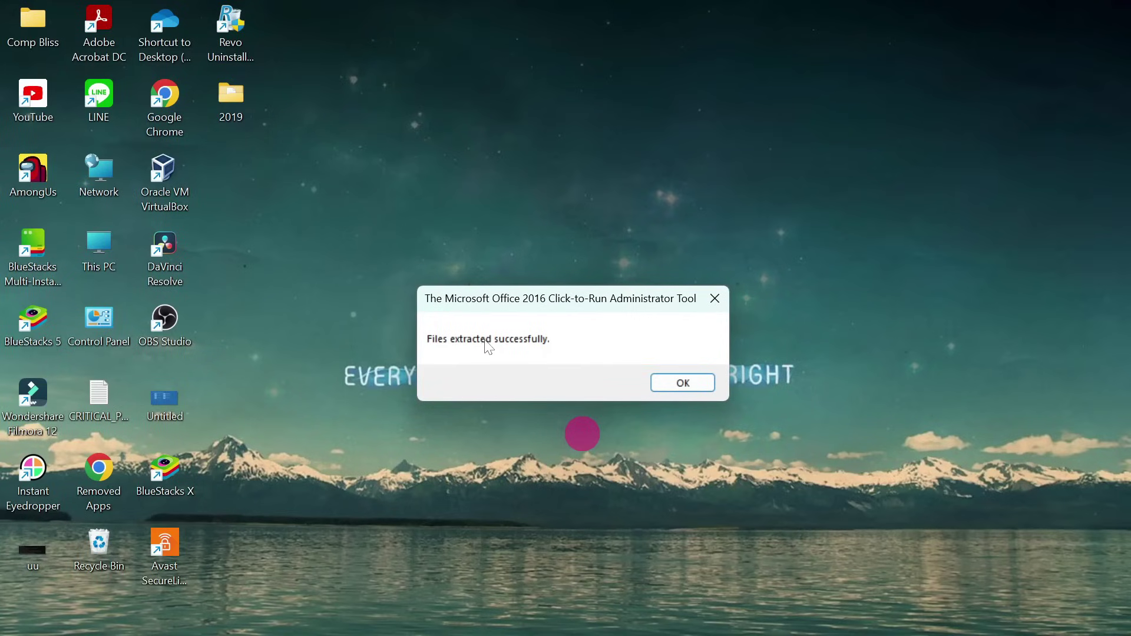
pyautogui.click(777, 171)
pyautogui.click(663, 380)
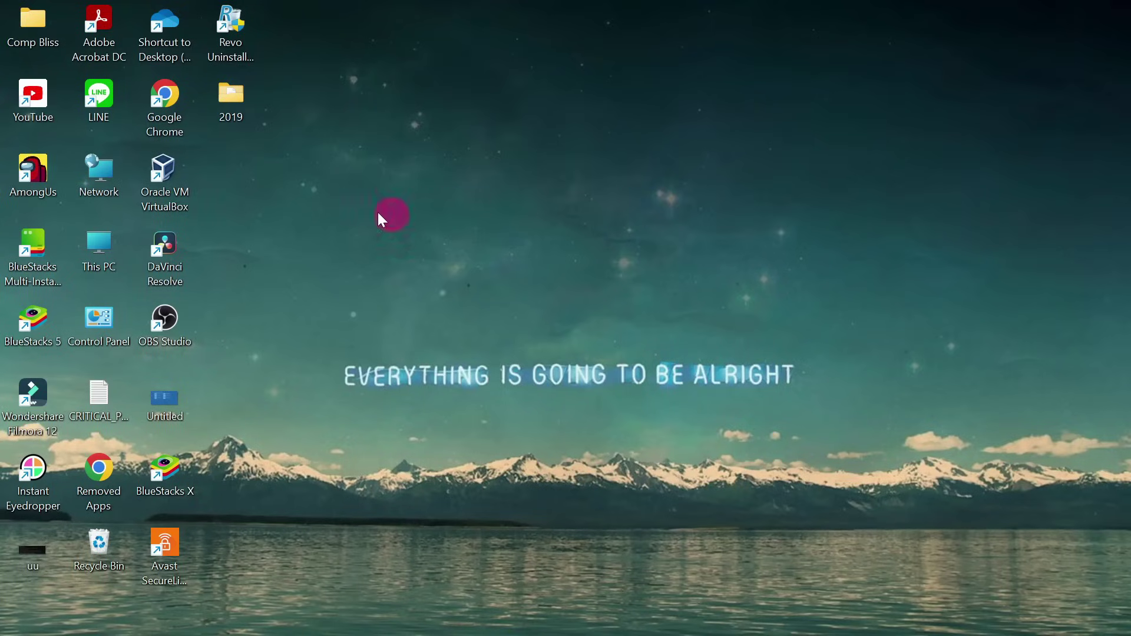
# - Open the 2019 folder on the desktop and delete its four configuration-Office files, leaving only bwinex and setup
pyautogui.doubleClick(234, 105)
pyautogui.click(923, 116)
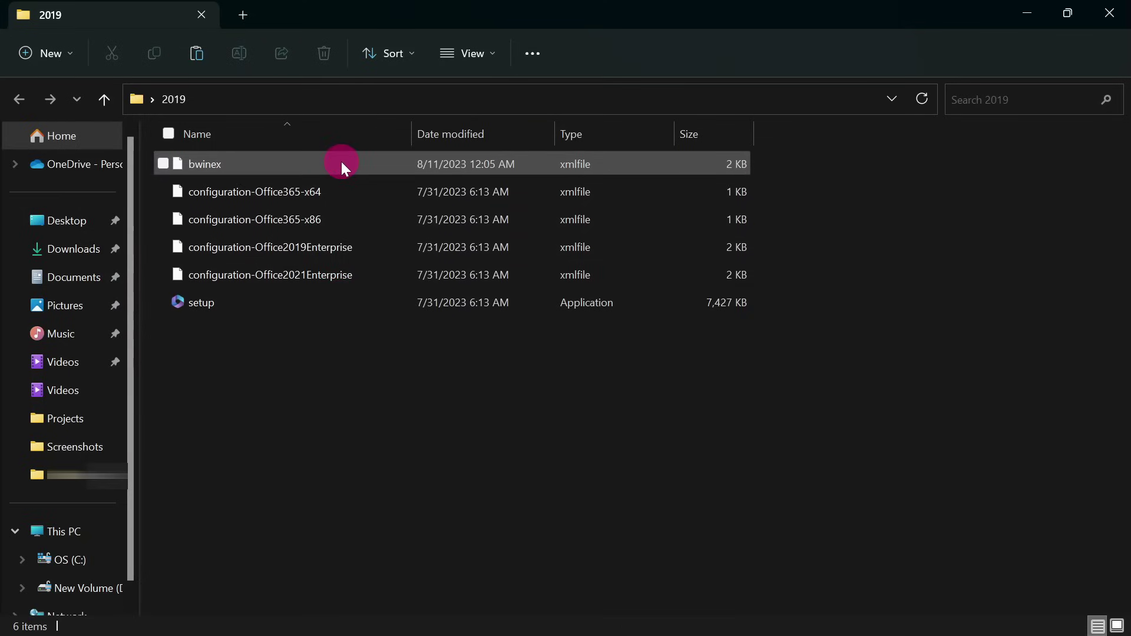
pyautogui.click(382, 269)
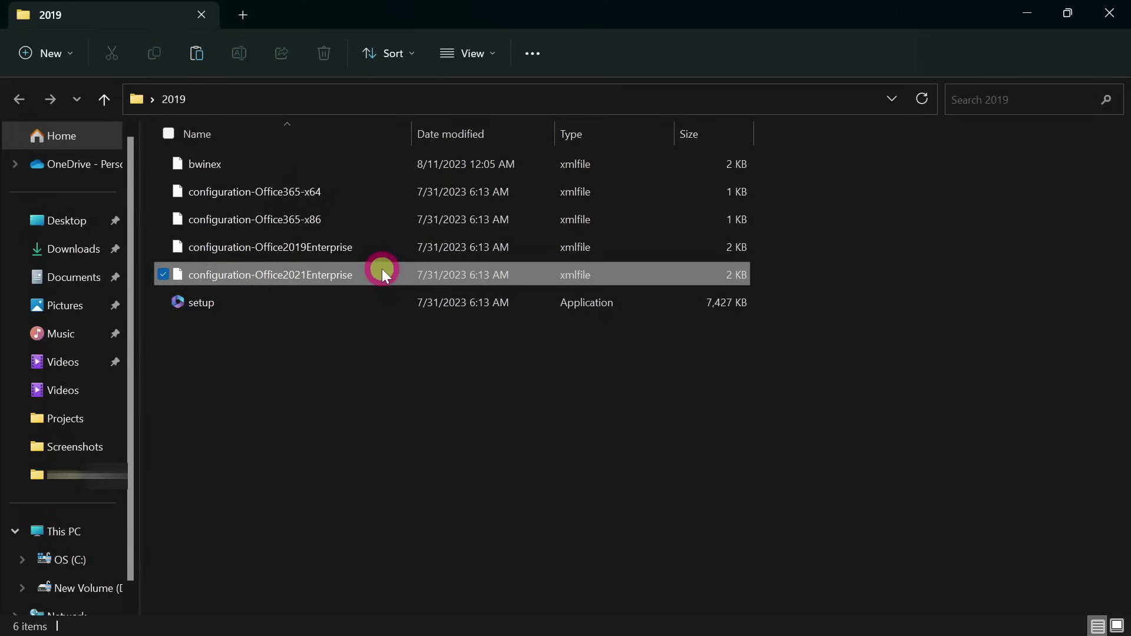
pyautogui.keyDown('ctrl'); pyautogui.click(268, 247); pyautogui.keyUp('ctrl')
pyautogui.keyDown('ctrl'); pyautogui.click(266, 217); pyautogui.keyUp('ctrl')
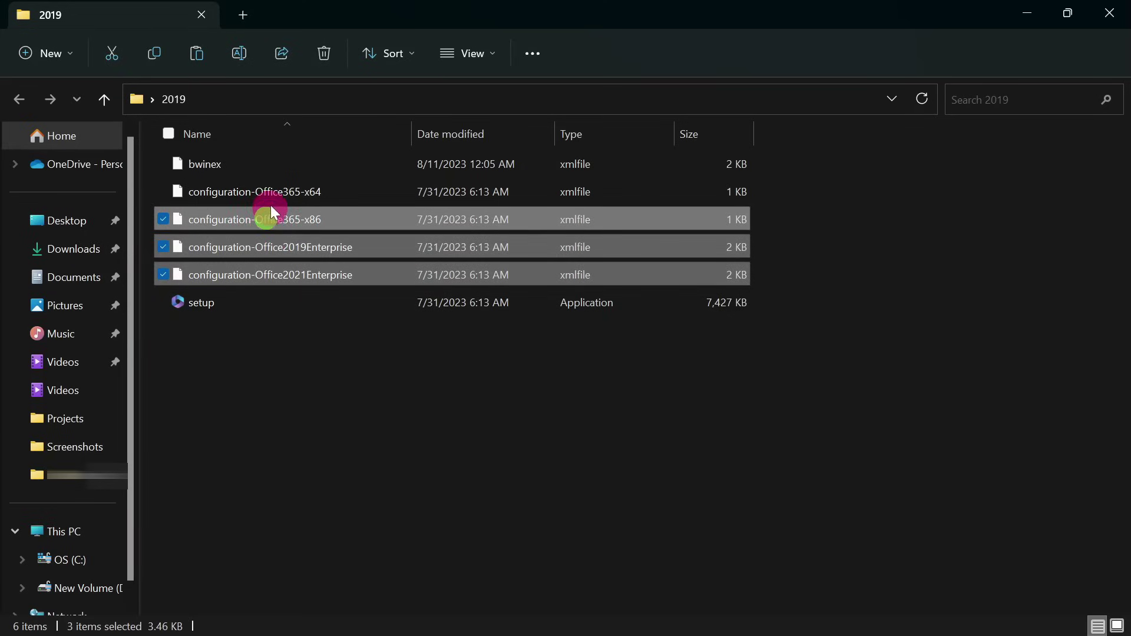
pyautogui.keyDown('ctrl'); pyautogui.click(273, 186); pyautogui.keyUp('ctrl')
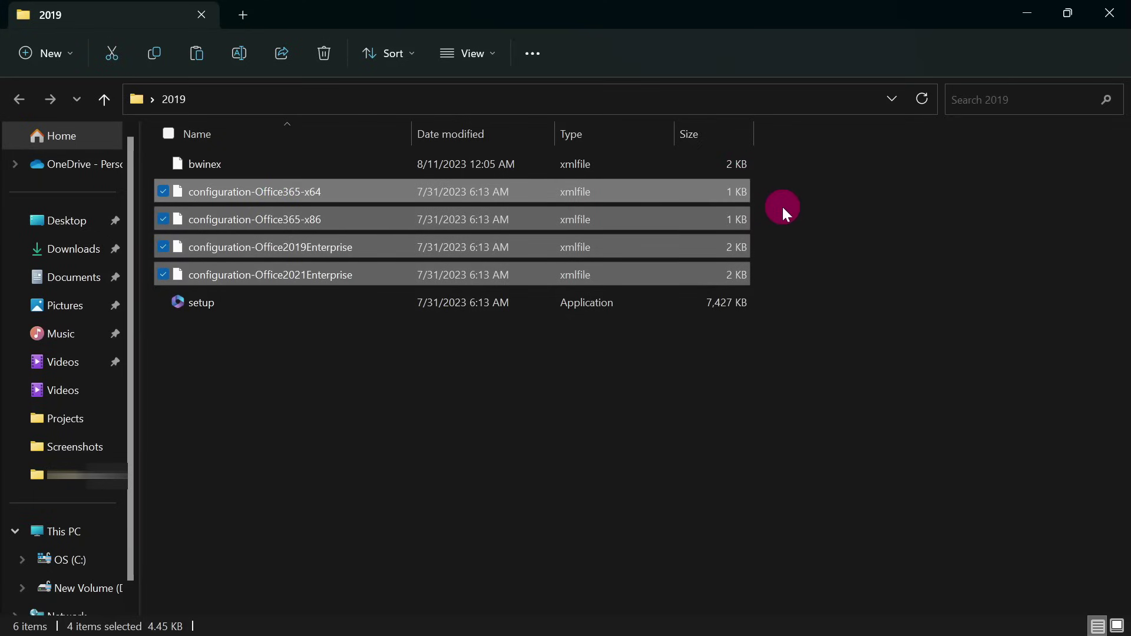
pyautogui.rightClick(326, 243)
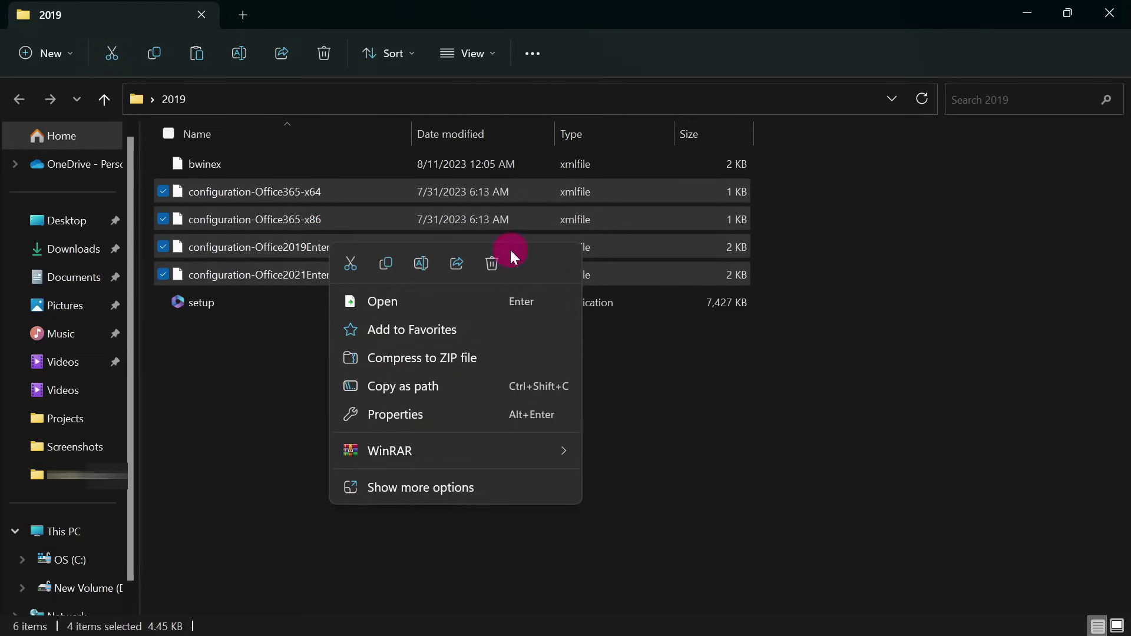
pyautogui.click(493, 264)
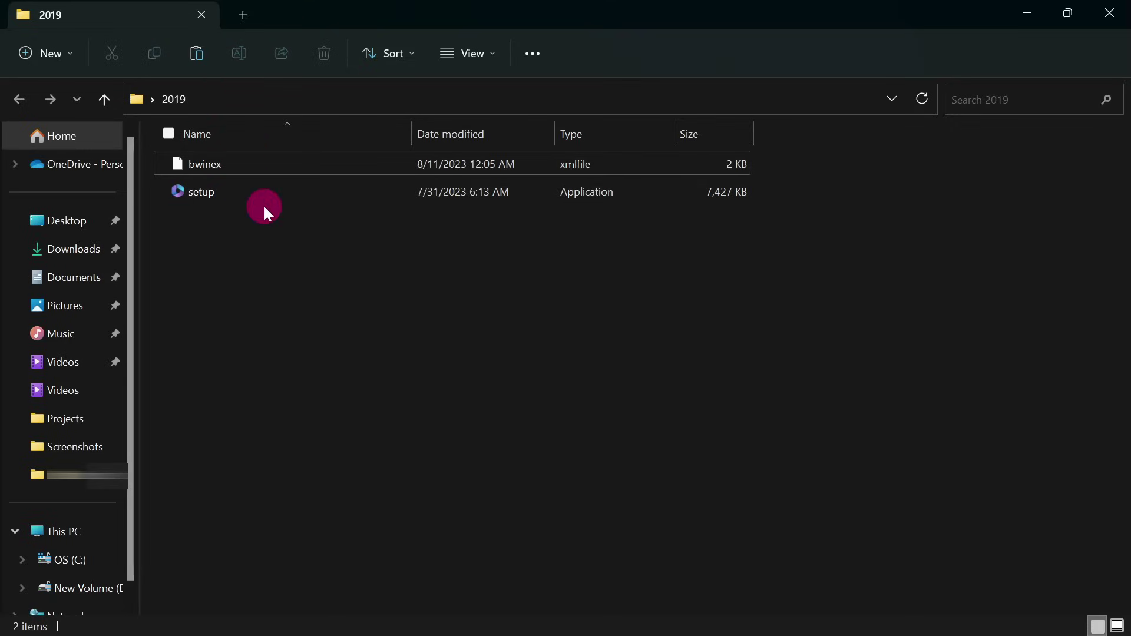
# - Copy the full path of the 2019 folder from File Explorer
pyautogui.rightClick(233, 103)
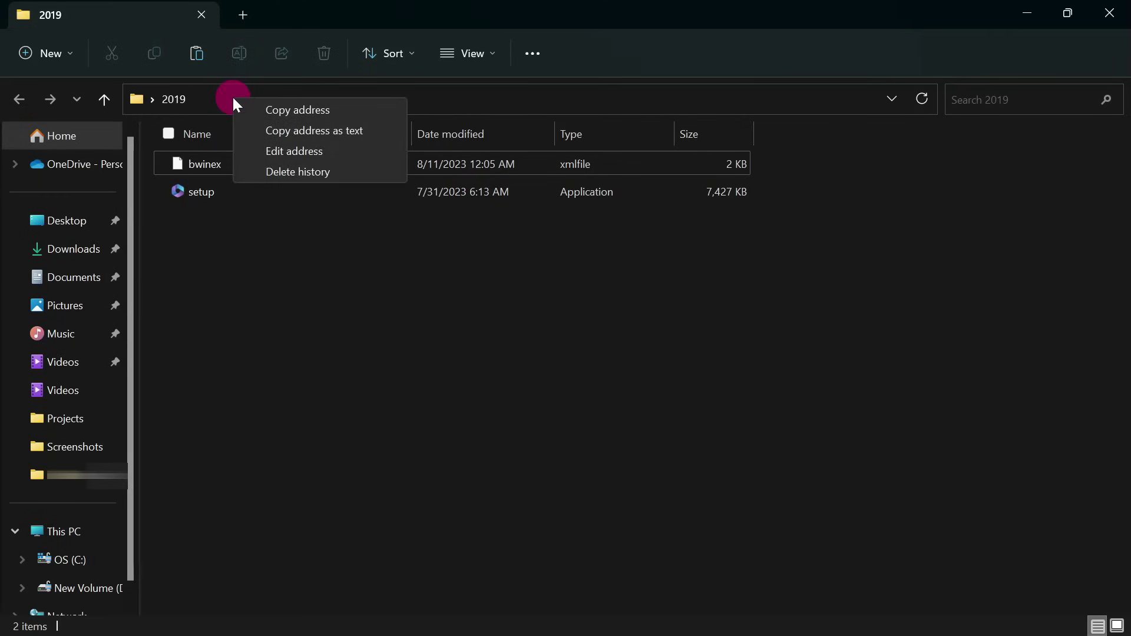
pyautogui.click(304, 111)
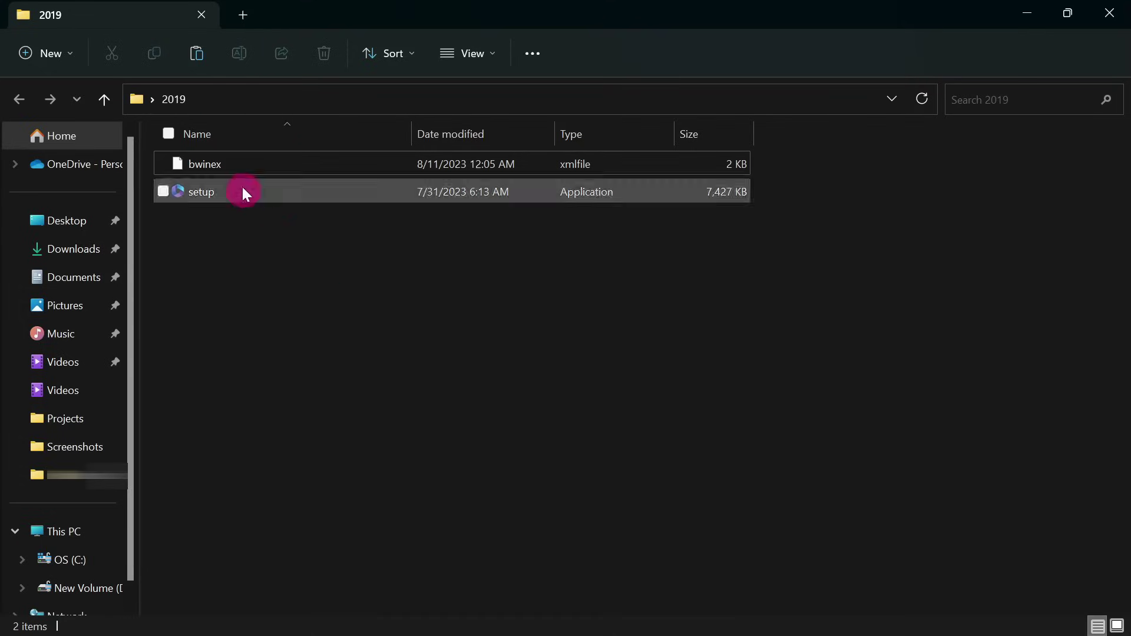
pyautogui.click(257, 94)
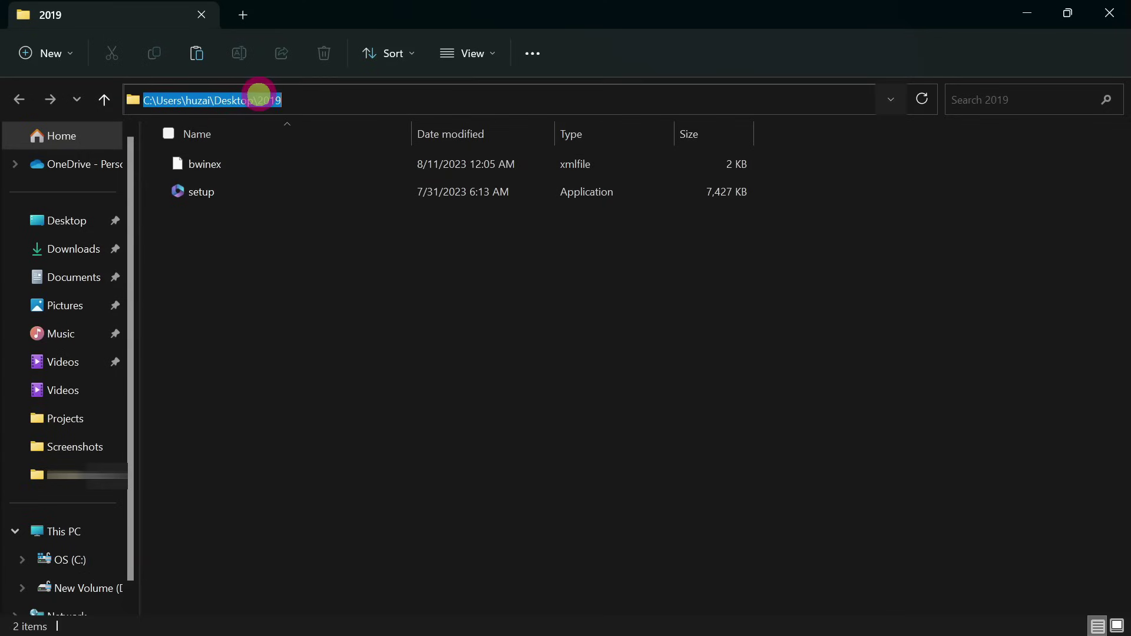
pyautogui.rightClick(315, 99)
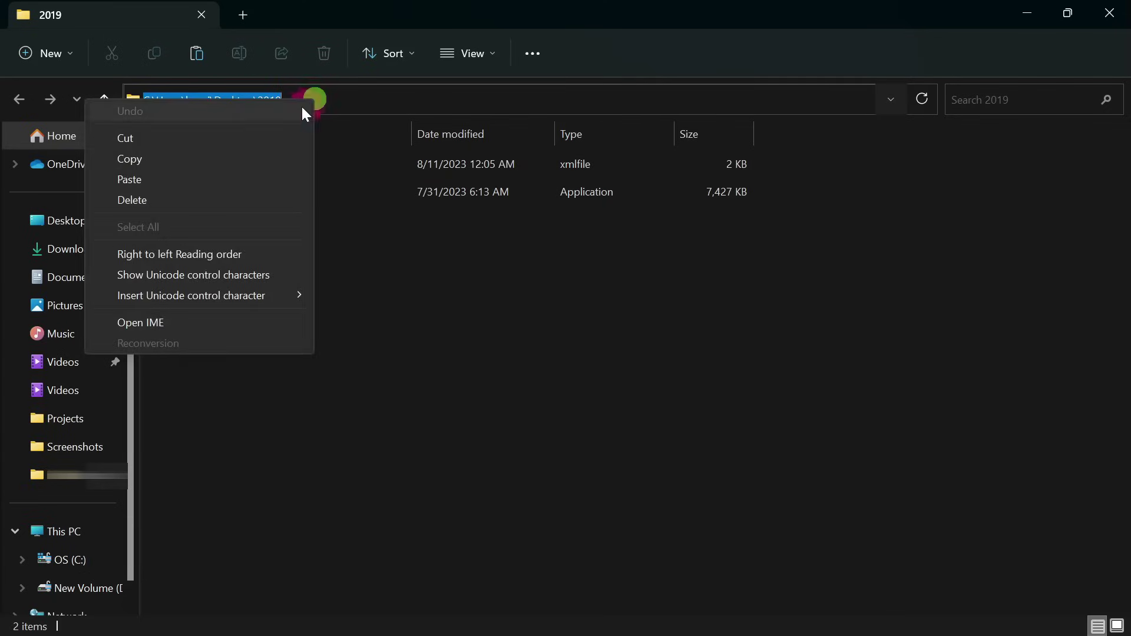
pyautogui.click(245, 160)
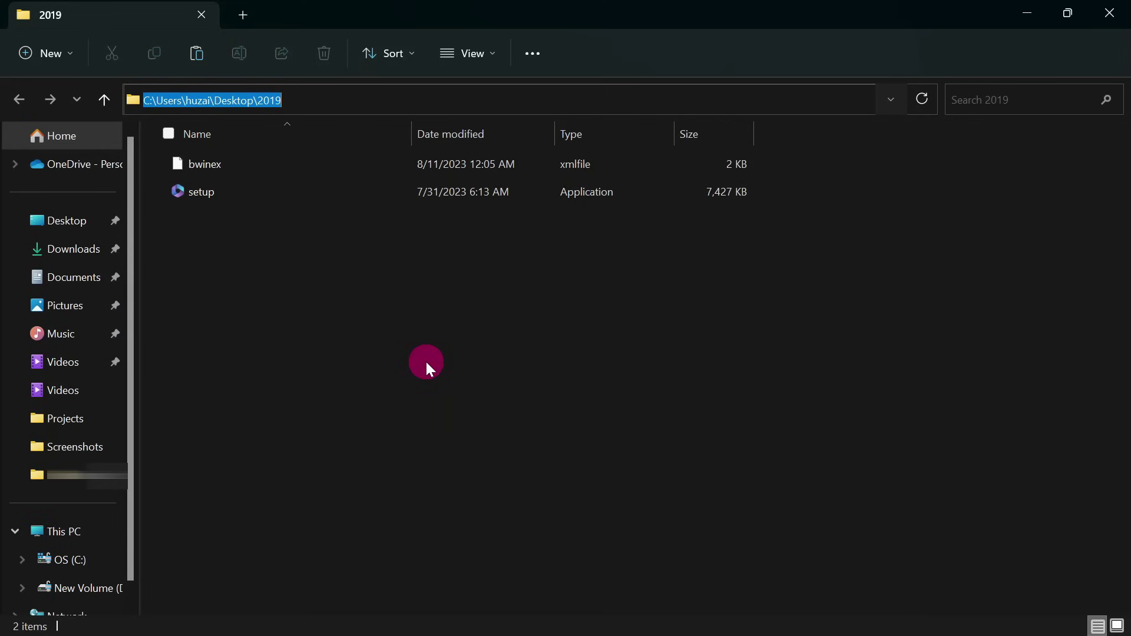
# - Search for cmd, run Command Prompt as administrator and move its window clear of the folder's address
pyautogui.press('super')
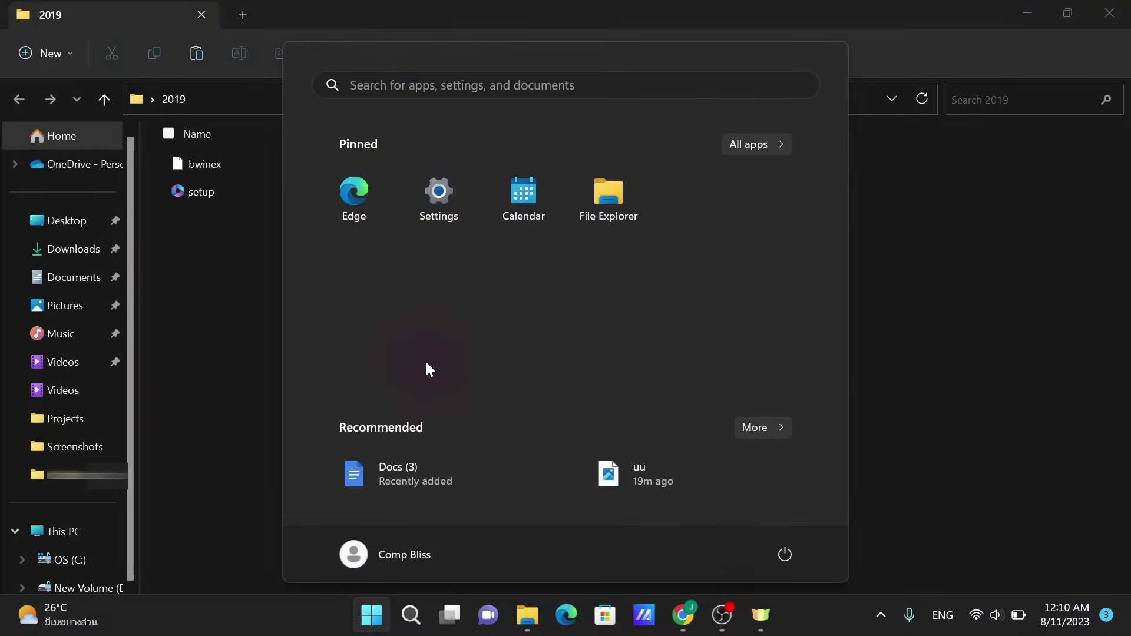
pyautogui.write('cmd')
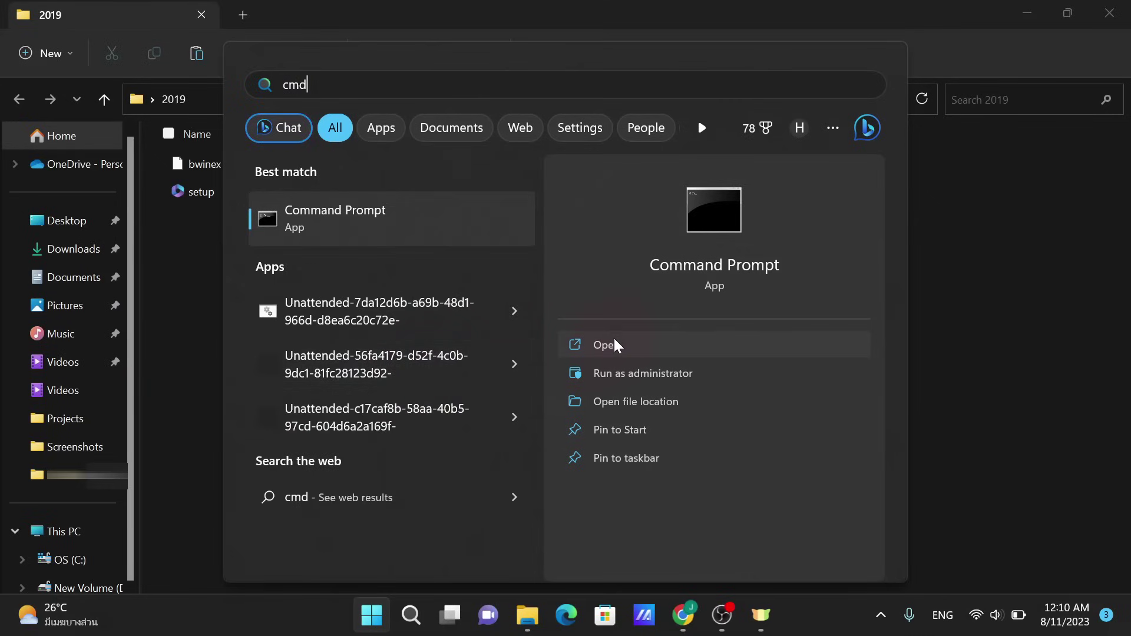
pyautogui.click(644, 372)
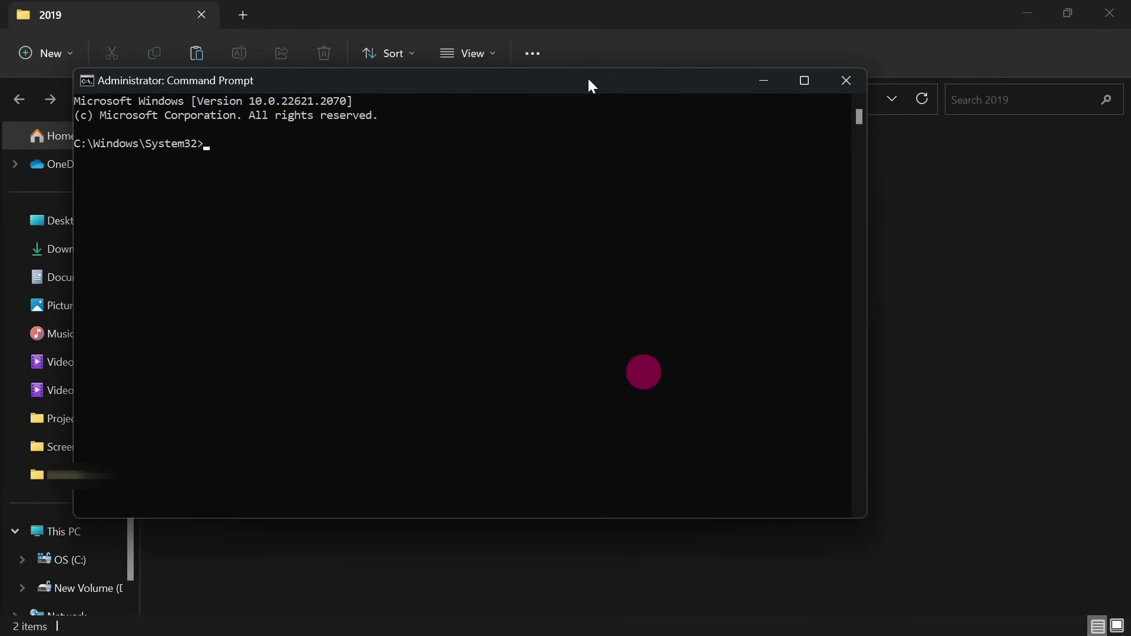
pyautogui.moveTo(588, 81); pyautogui.dragTo(705, 121)
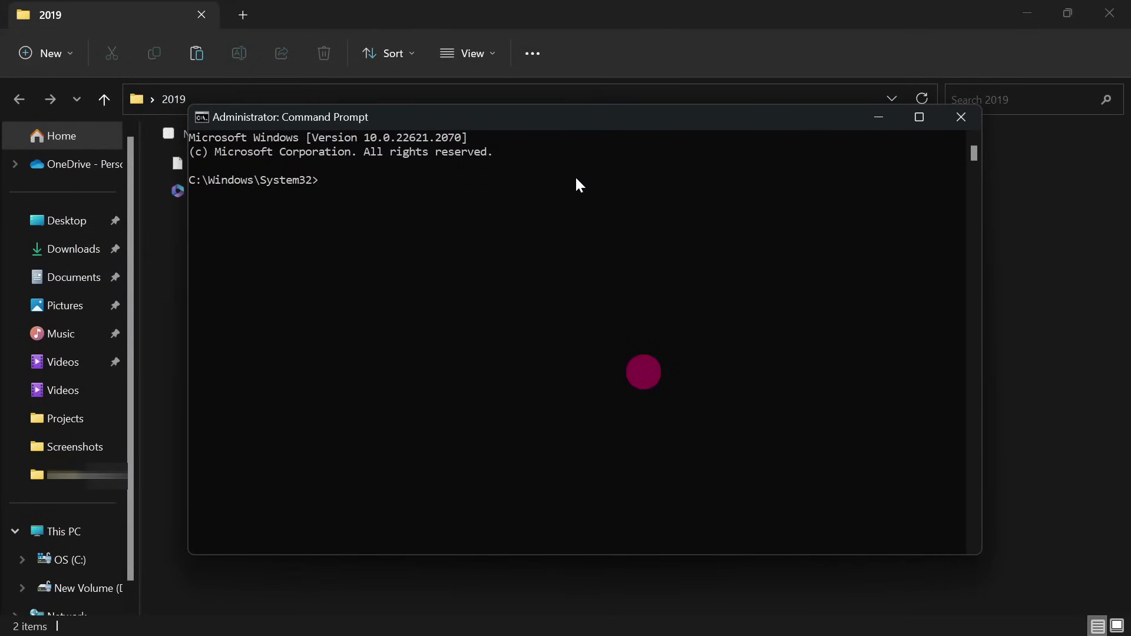
# - Change the Command Prompt directory to the 2019 folder using cd and the copied path
pyautogui.write('cd')
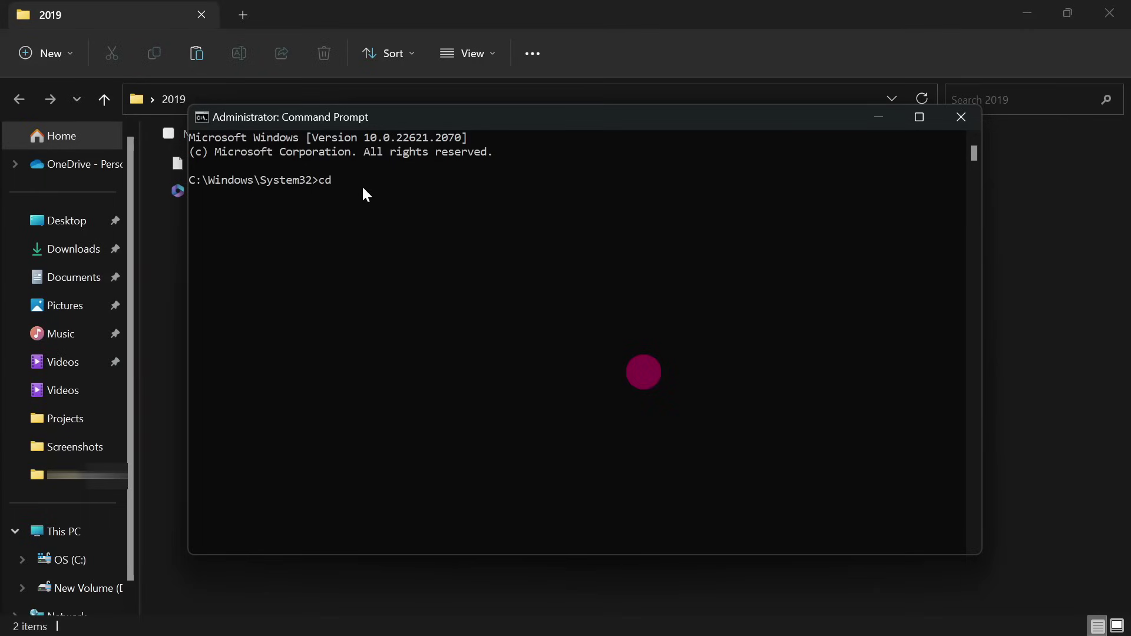
pyautogui.hotkey('ctrl', 'v')
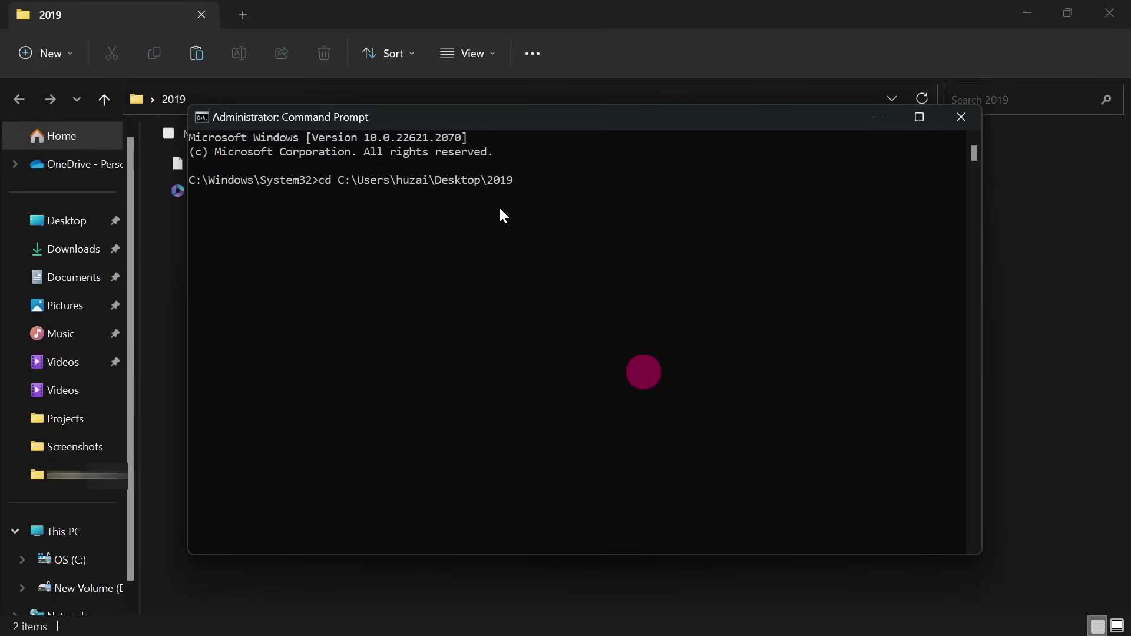
pyautogui.press('Return')
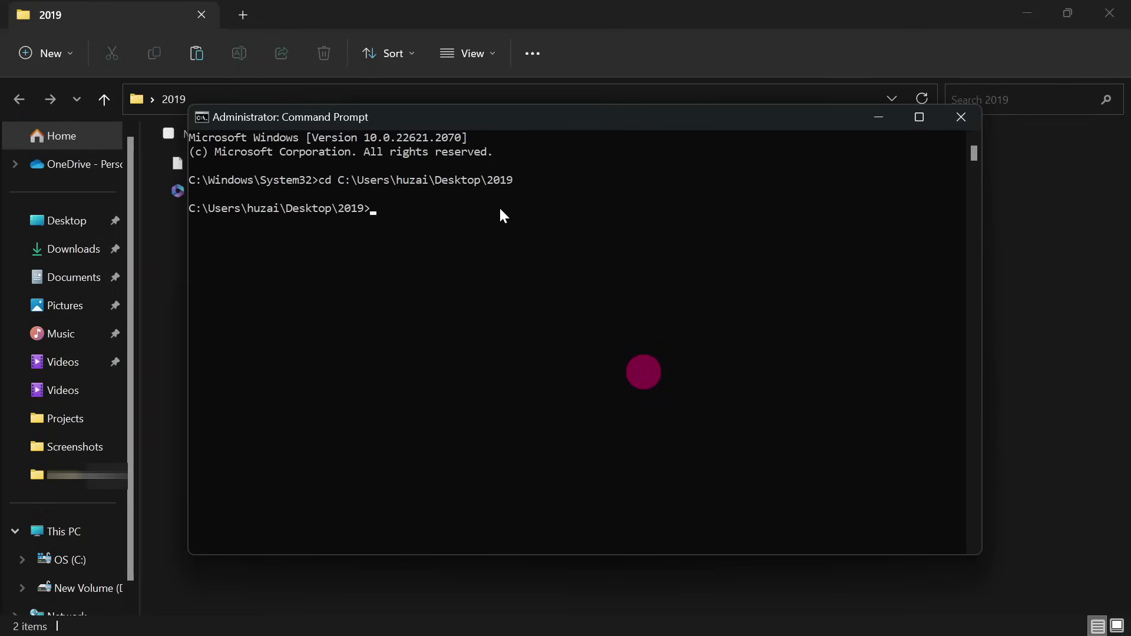
# - Enter "setup /configure" at the 2019 folder prompt without running it yet
pyautogui.click(415, 221)
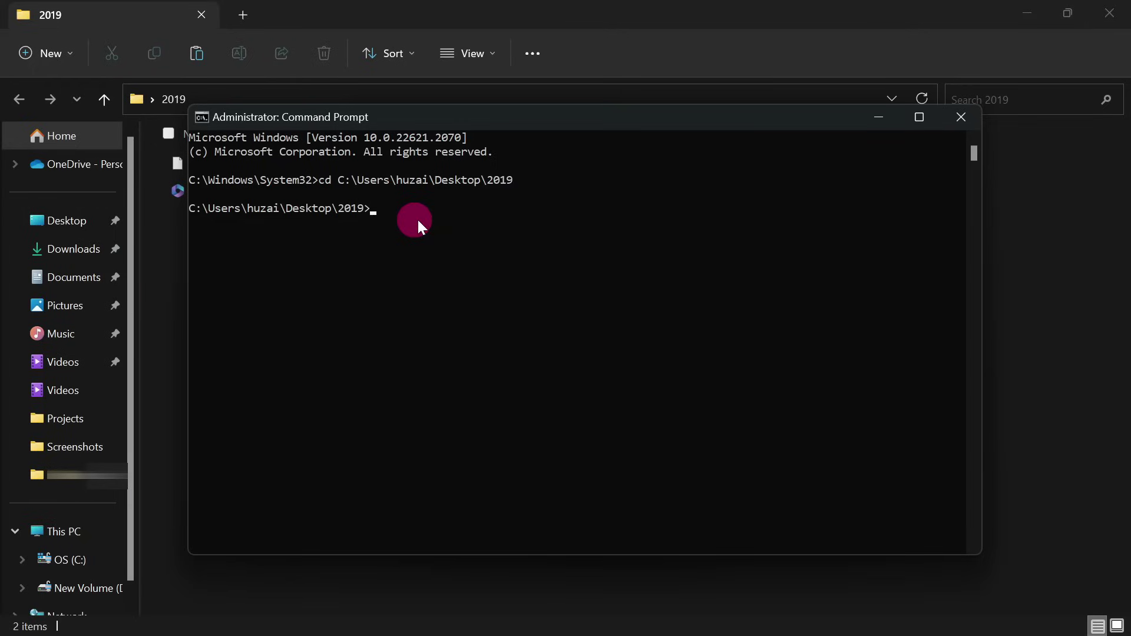
pyautogui.write('setup')
pyautogui.click(386, 280)
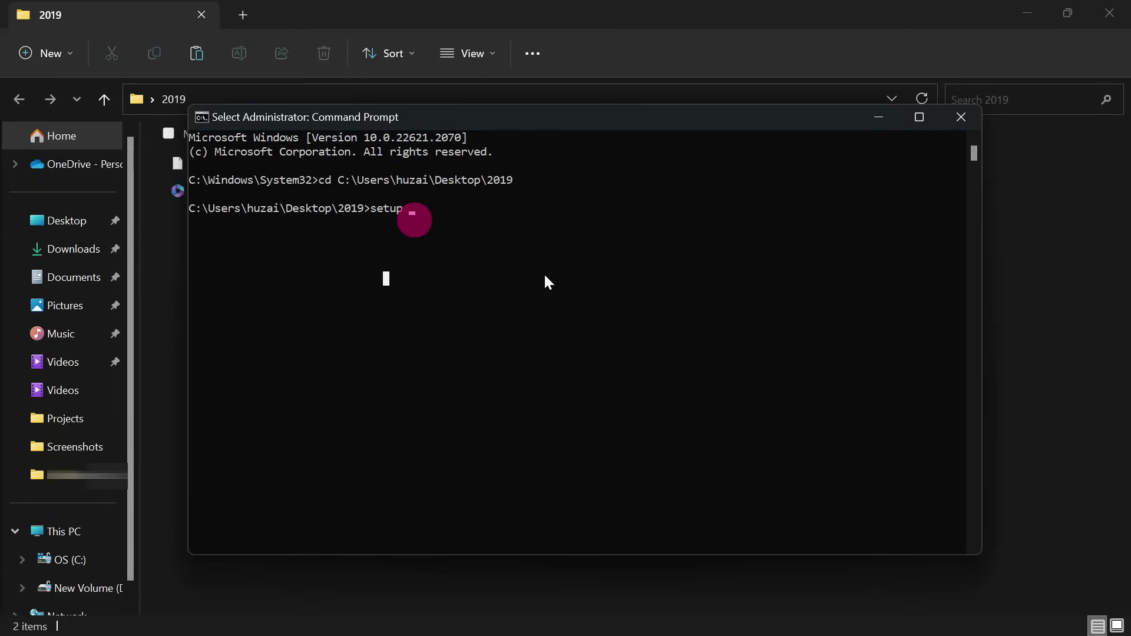
pyautogui.press('Escape')
pyautogui.click(1052, 311)
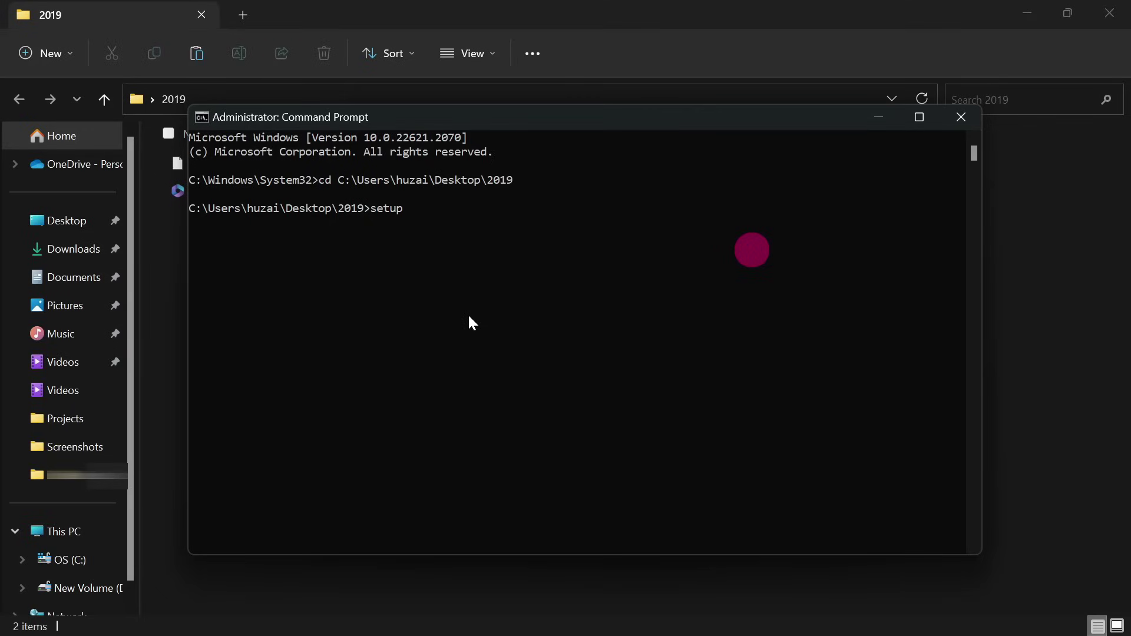
pyautogui.write('/configurati')
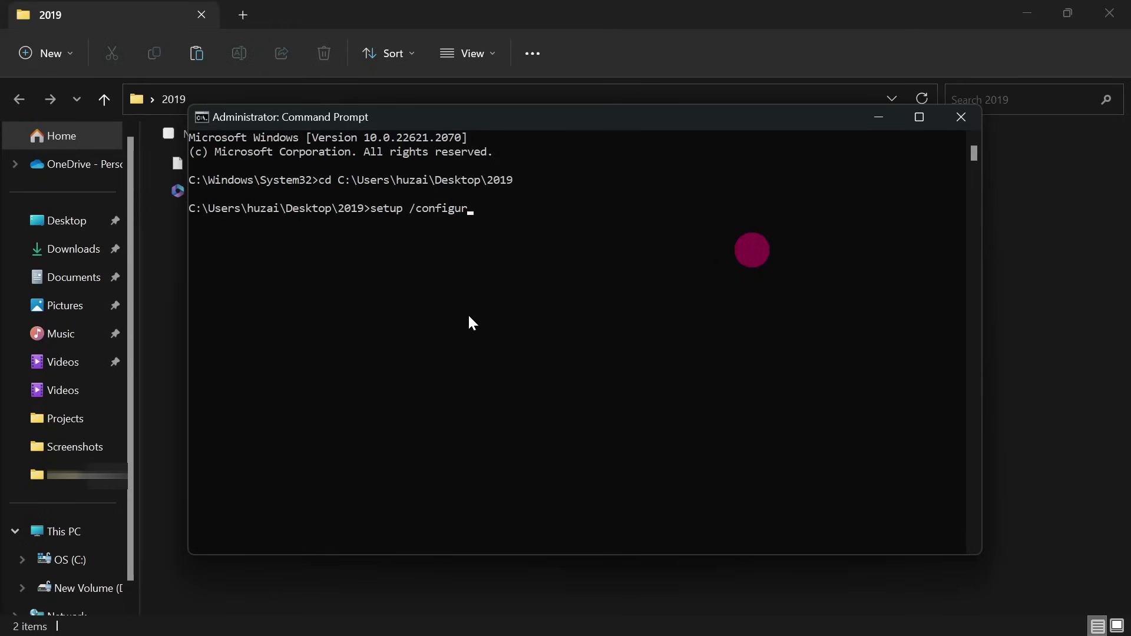
pyautogui.press('BackSpace')
pyautogui.press('BackSpace')
pyautogui.press('BackSpace')
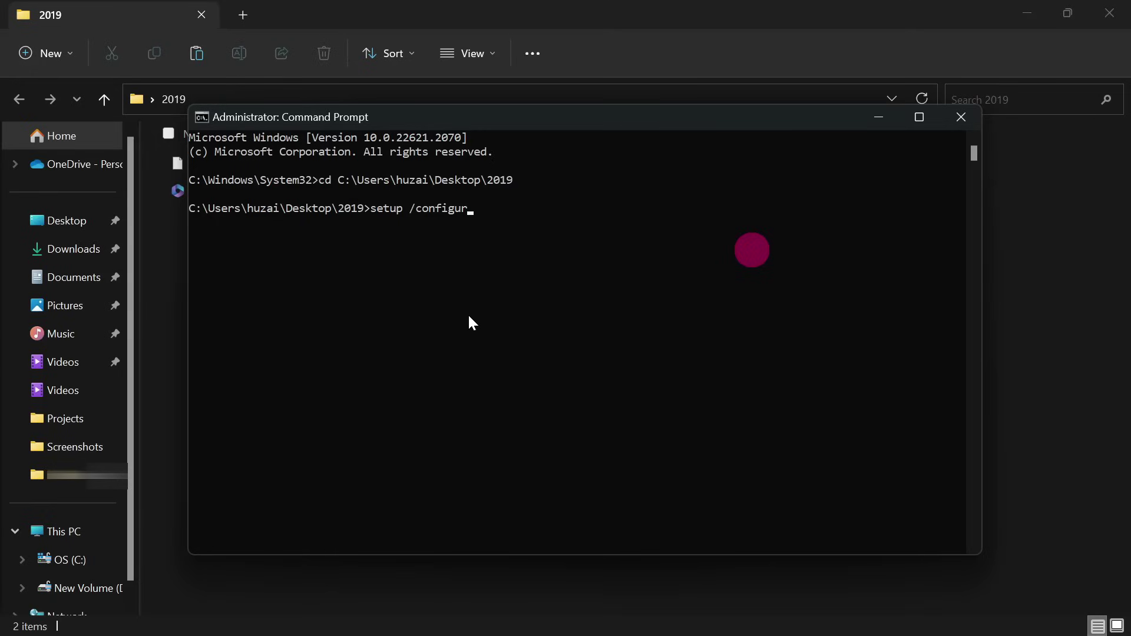
pyautogui.write('e')
# - Minimize the open windows, reopen the 2019 folder from the desktop and copy the bwinex file's name
pyautogui.click(1025, 14)
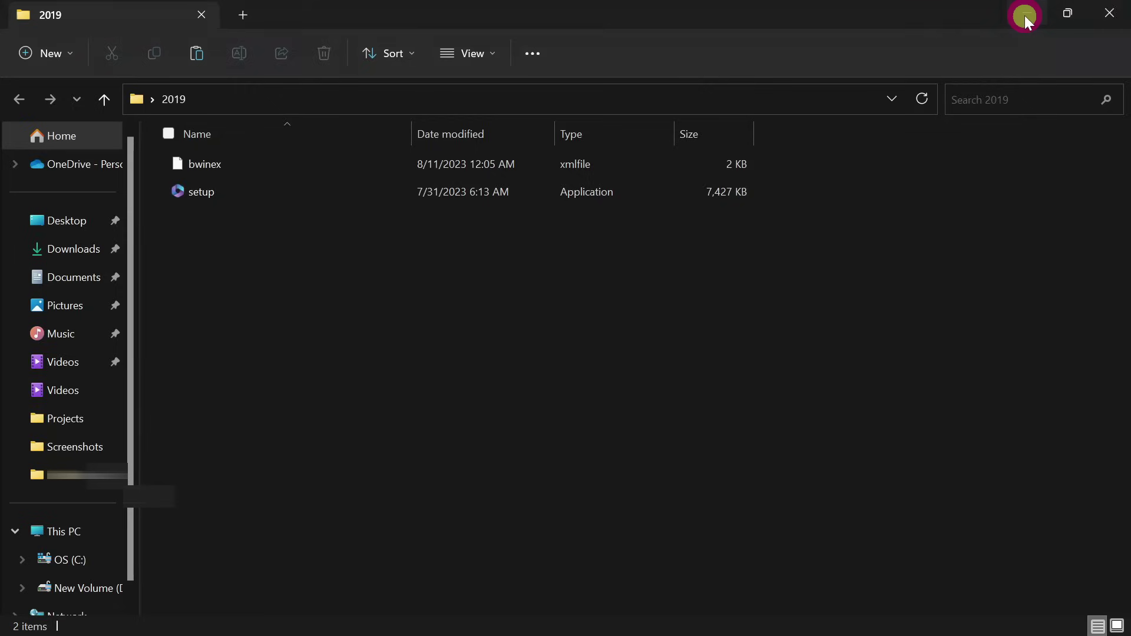
pyautogui.click(882, 120)
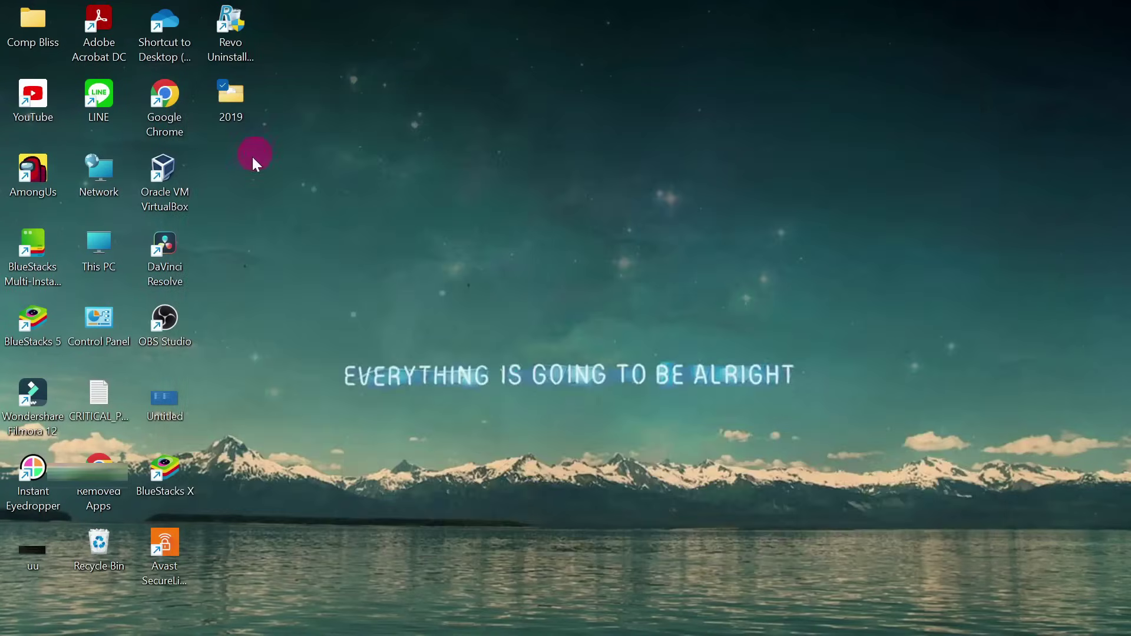
pyautogui.click(242, 115)
pyautogui.doubleClick(235, 108)
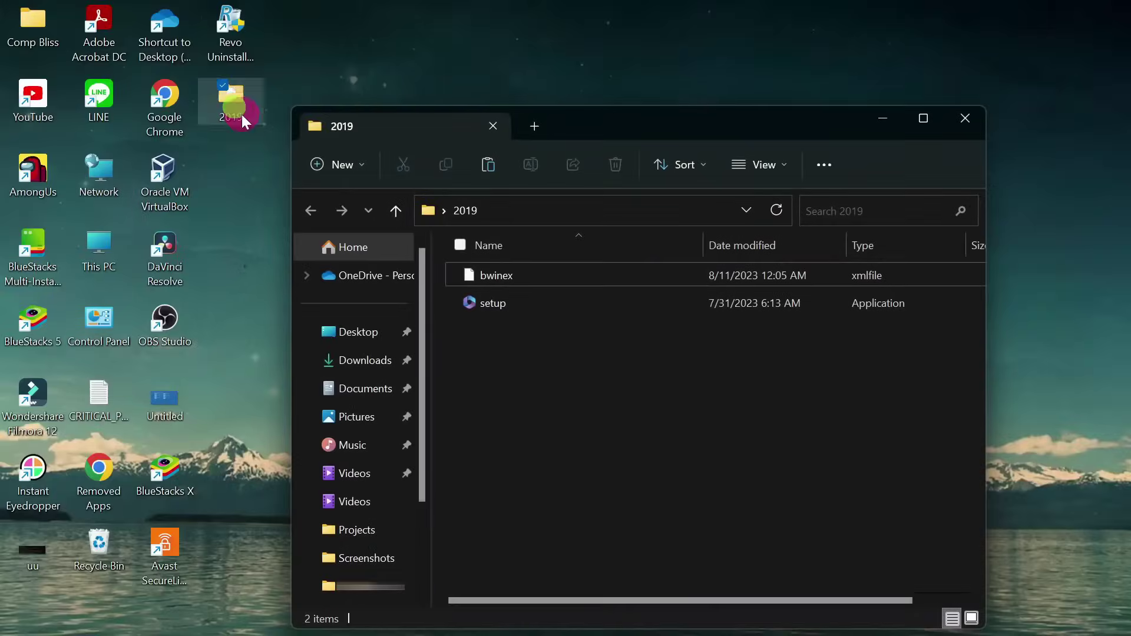
pyautogui.doubleClick(689, 133)
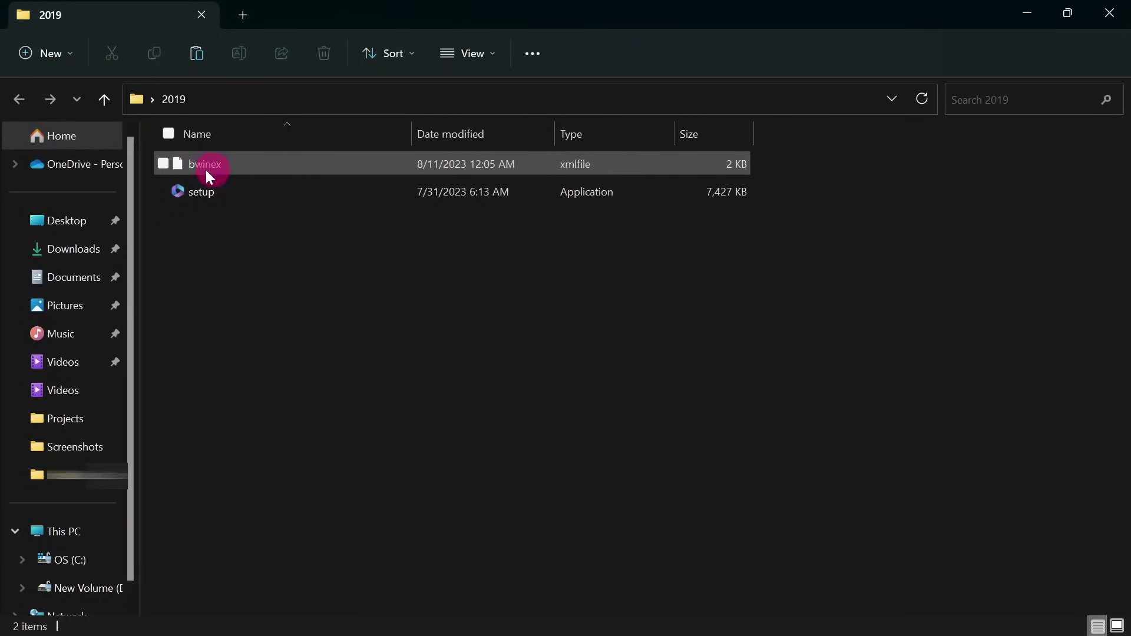
pyautogui.rightClick(268, 166)
pyautogui.click(253, 168)
pyautogui.rightClick(255, 168)
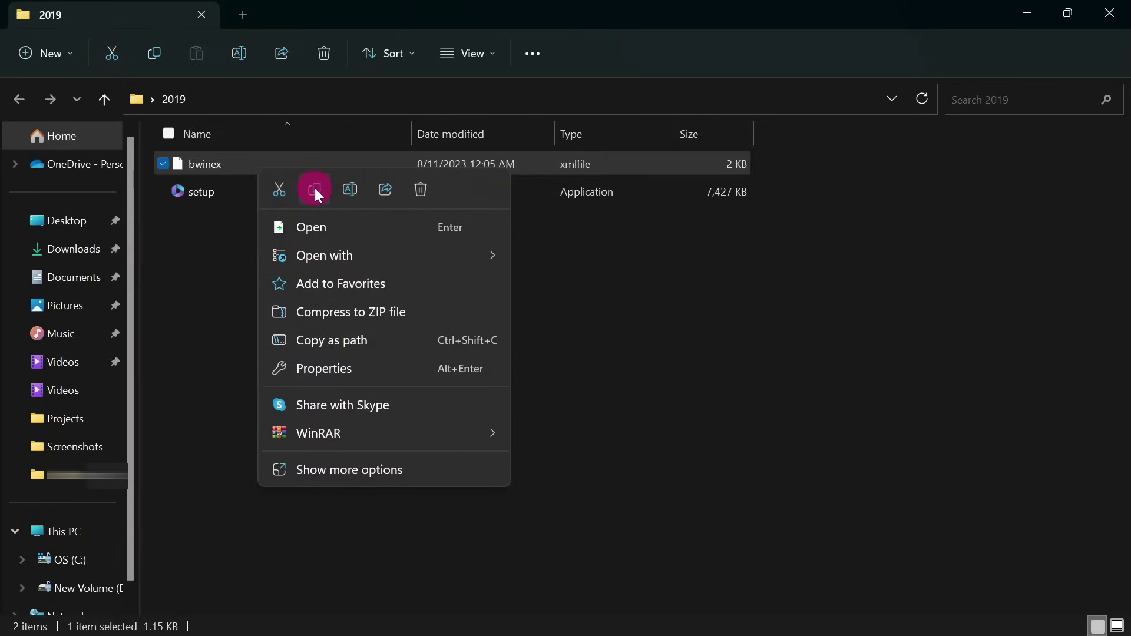
pyautogui.click(346, 191)
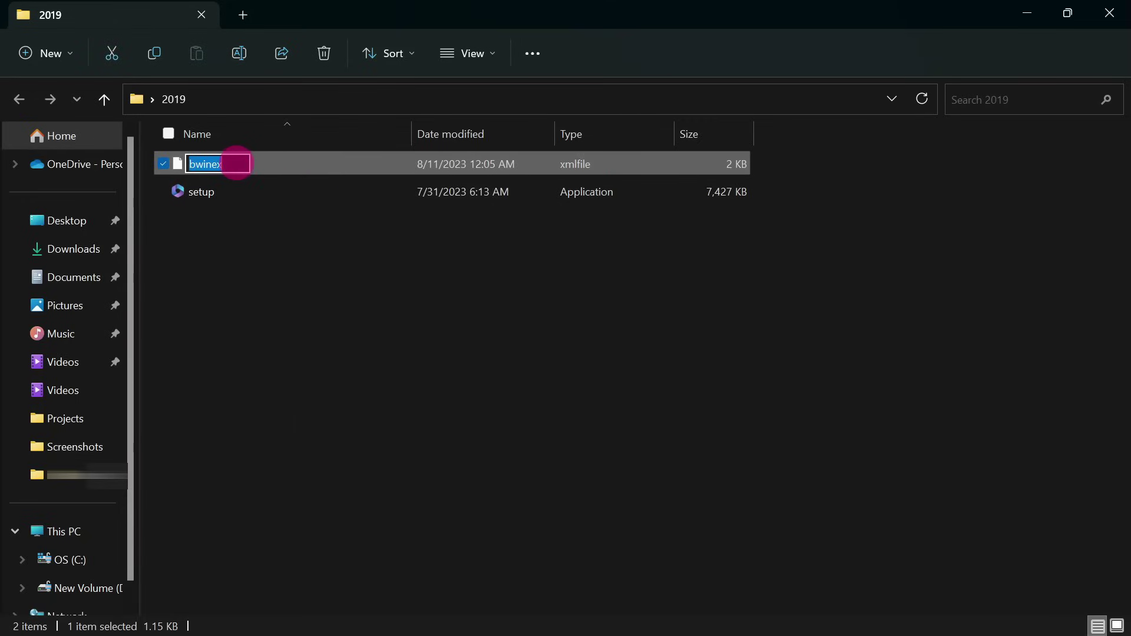
pyautogui.rightClick(232, 163)
pyautogui.click(167, 223)
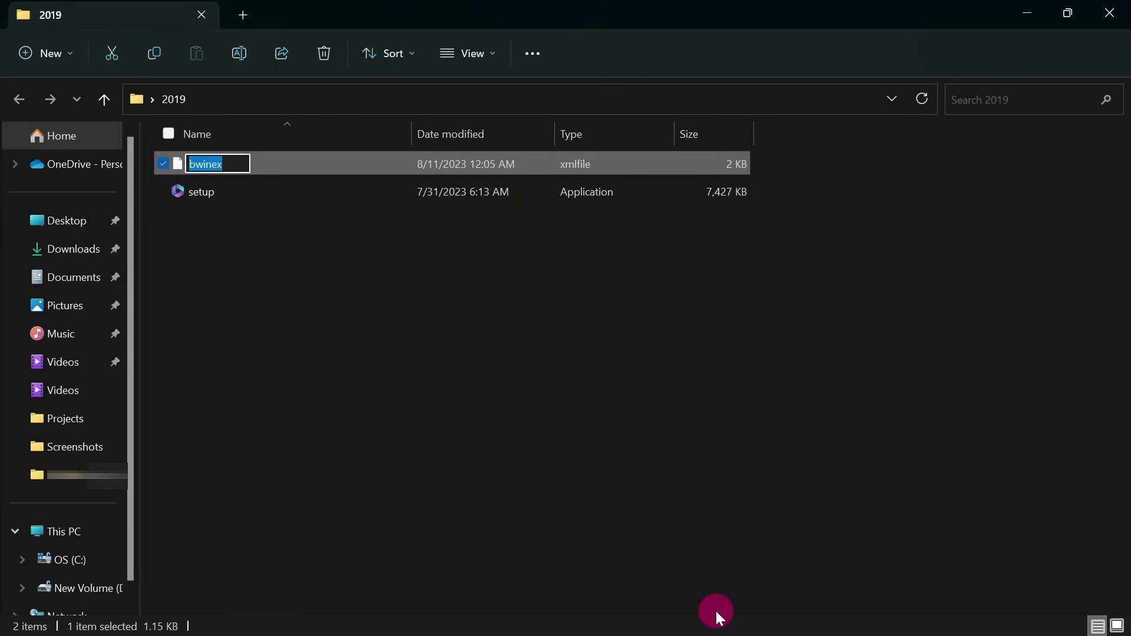
# - Return to Command Prompt, complete and run "setup /configure bwinex.xml", and close the Office installer once installation finishes
pyautogui.hotkey('alt', 'Tab')
pyautogui.hotkey('alt', 'Tab')
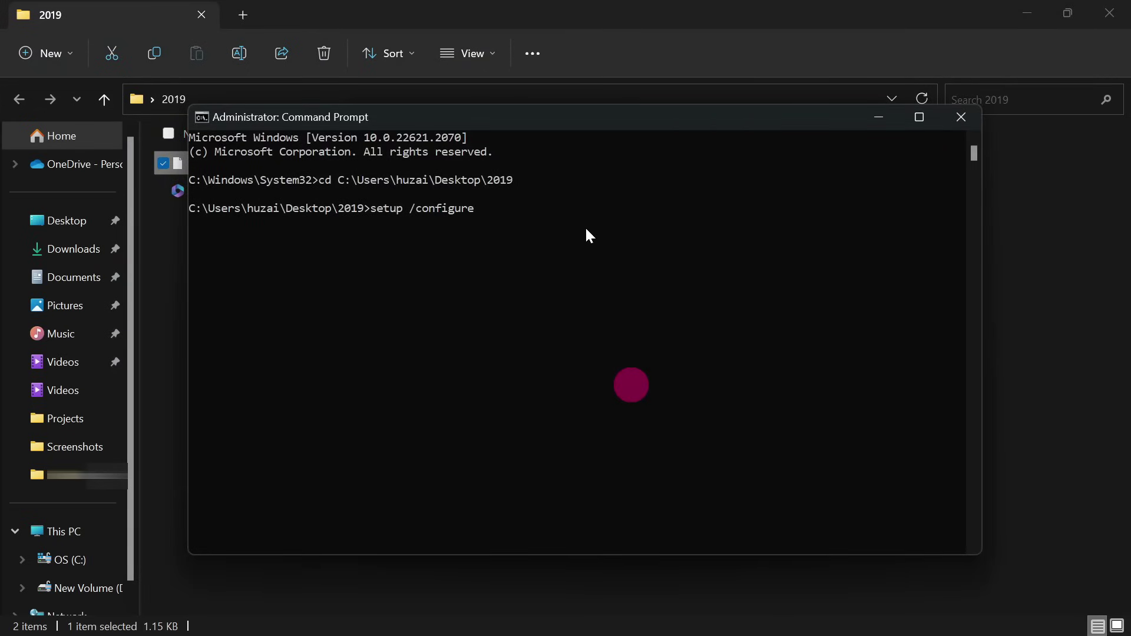
pyautogui.hotkey('ctrl', 'v')
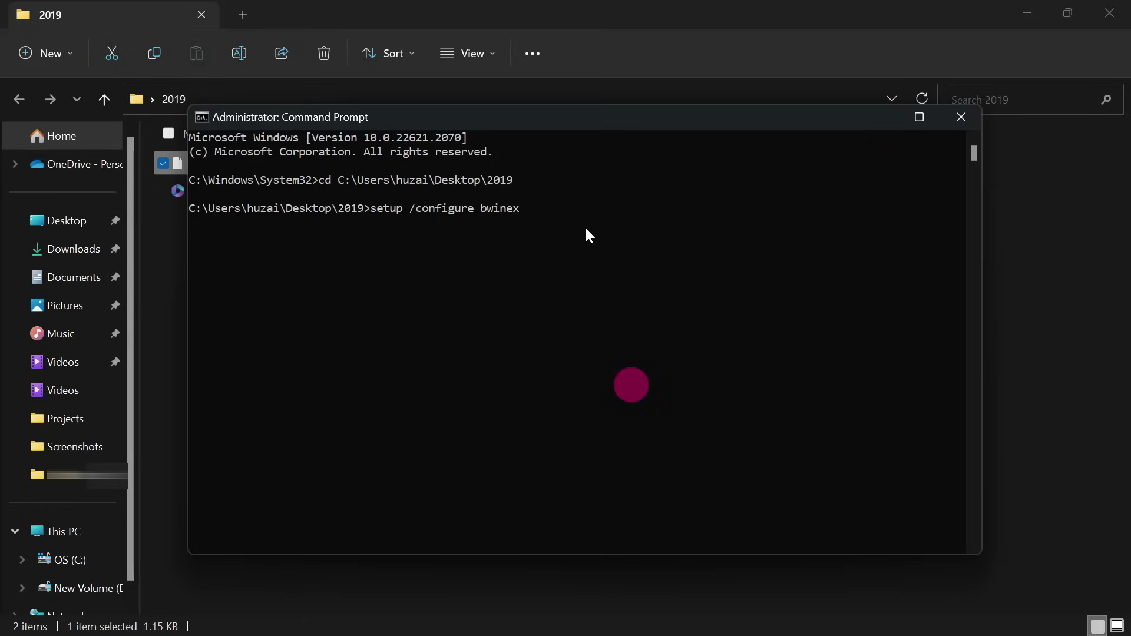
pyautogui.write('.xm')
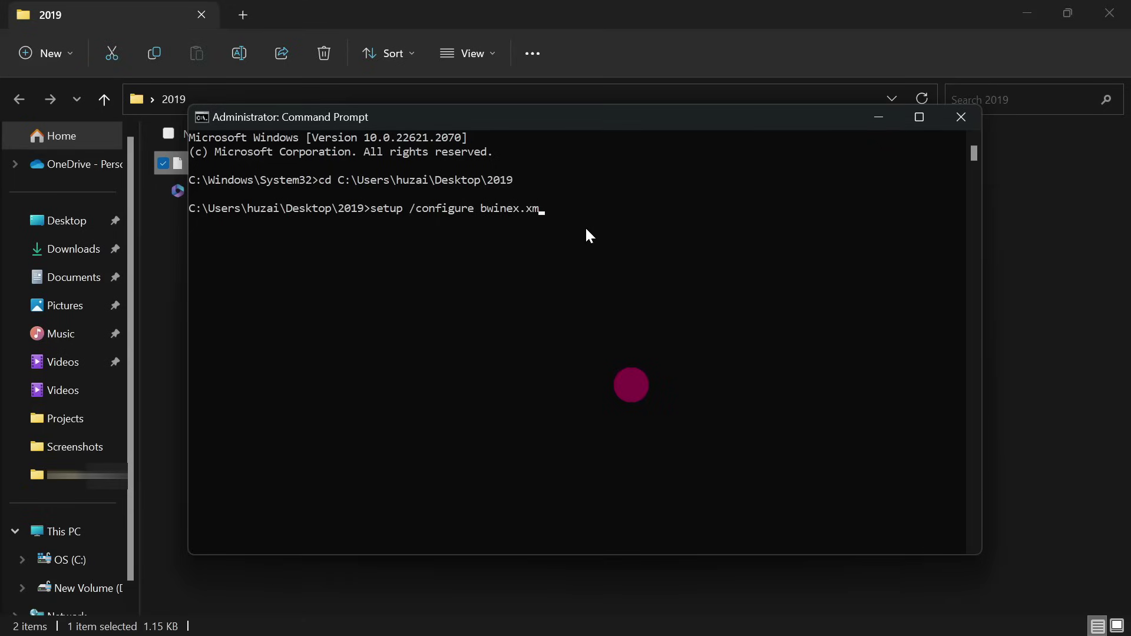
pyautogui.write('l')
pyautogui.press('Return')
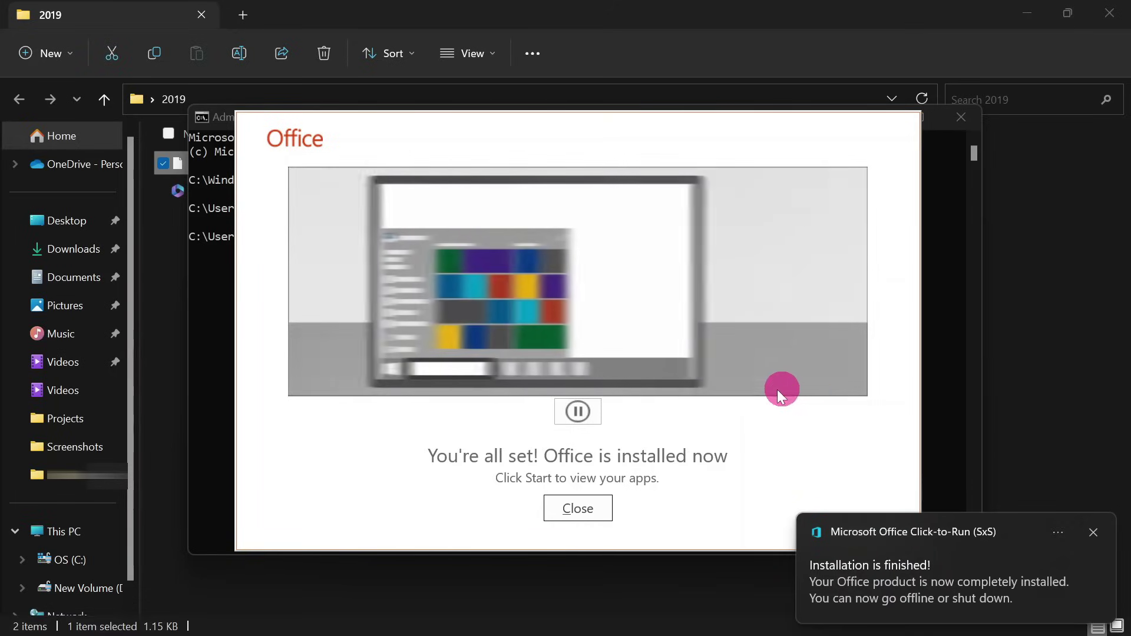
pyautogui.click(604, 507)
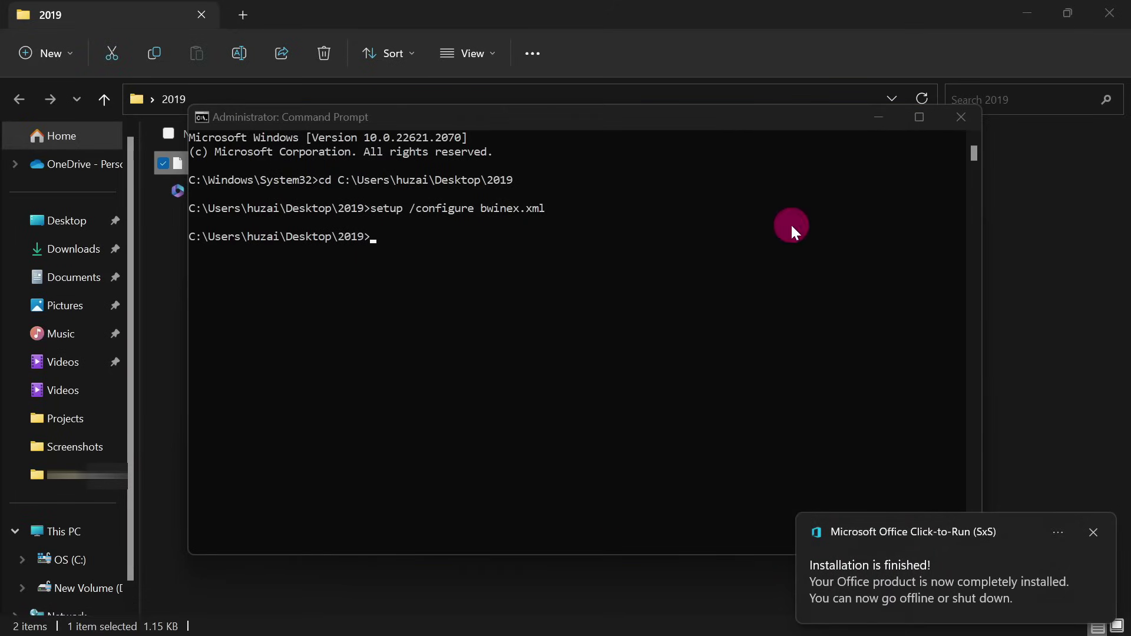
# - Minimize the 2019 folder and Command Prompt windows and search the installed apps for "word" and "excel"
pyautogui.click(1025, 13)
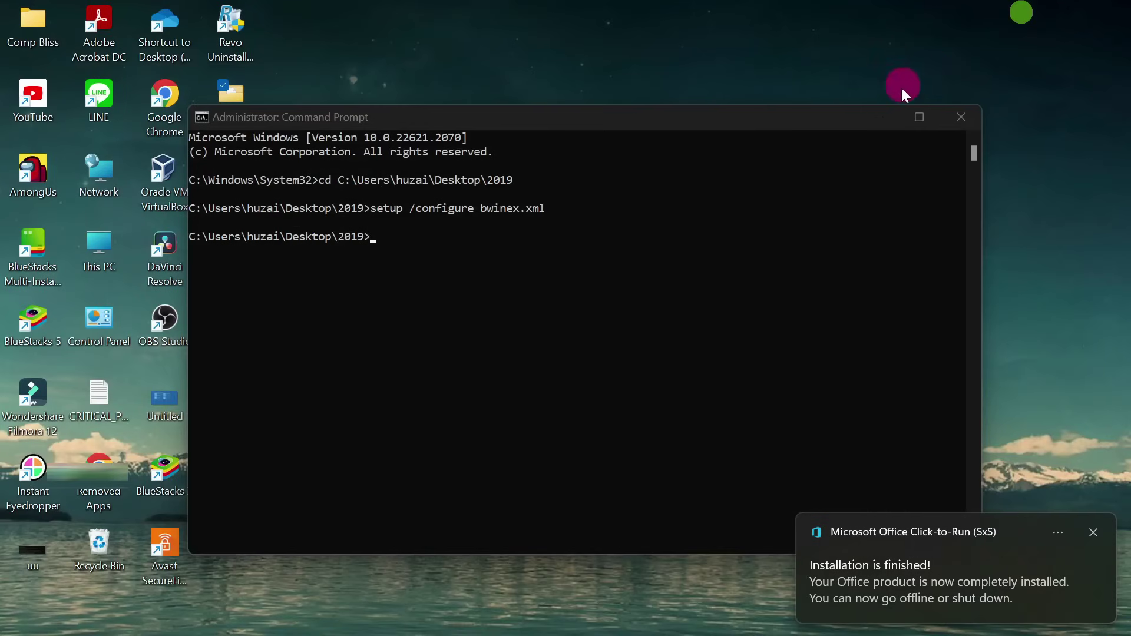
pyautogui.click(874, 118)
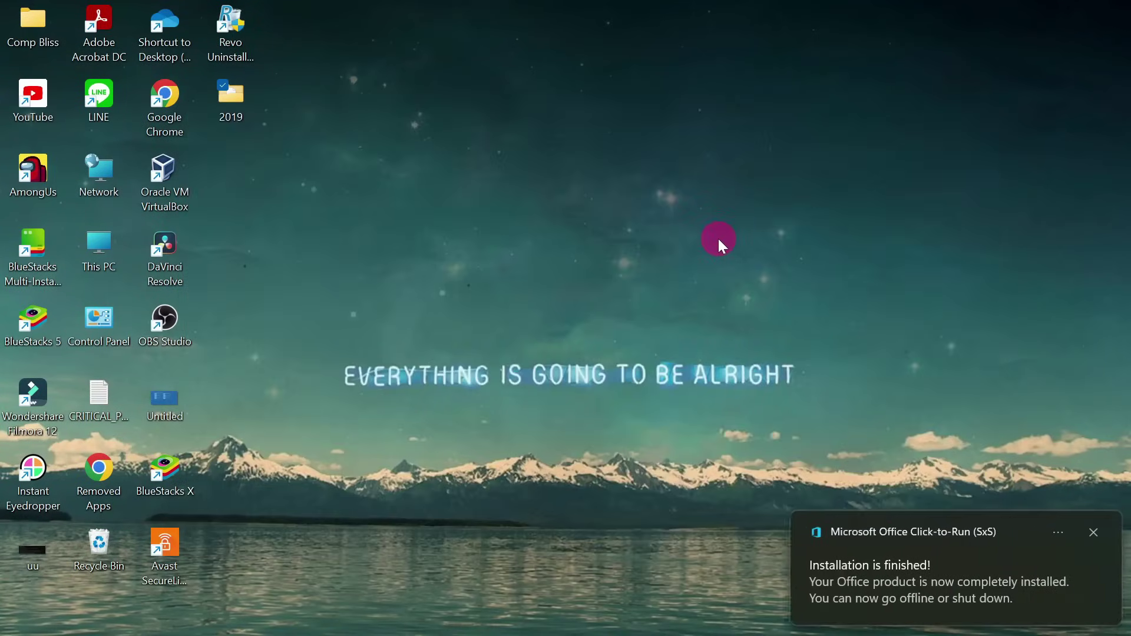
pyautogui.press('super')
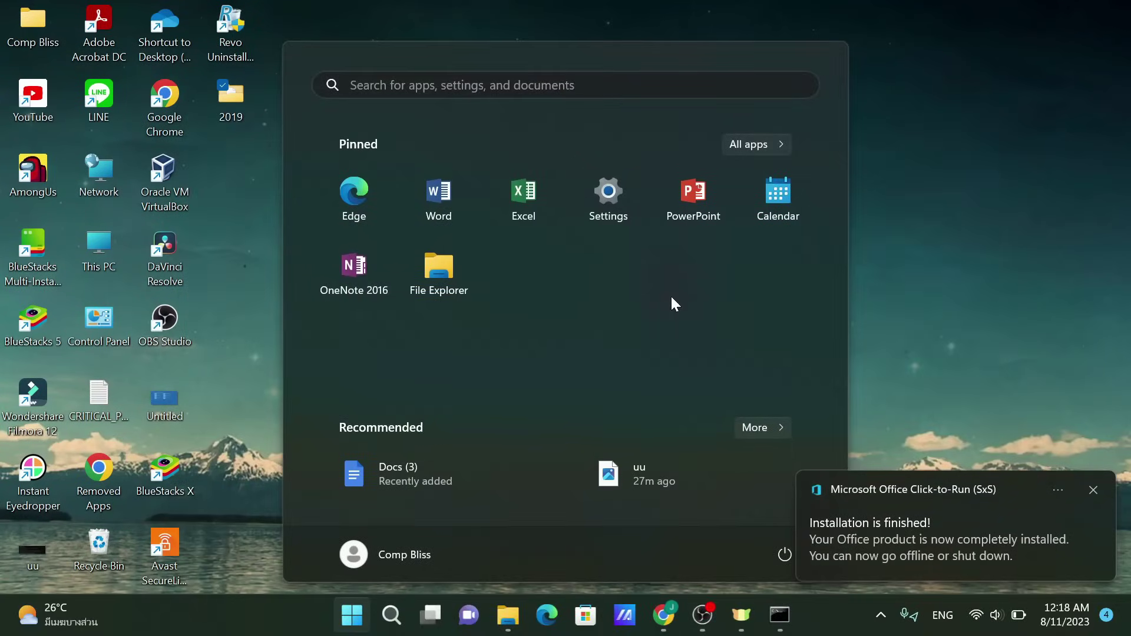
pyautogui.write('word')
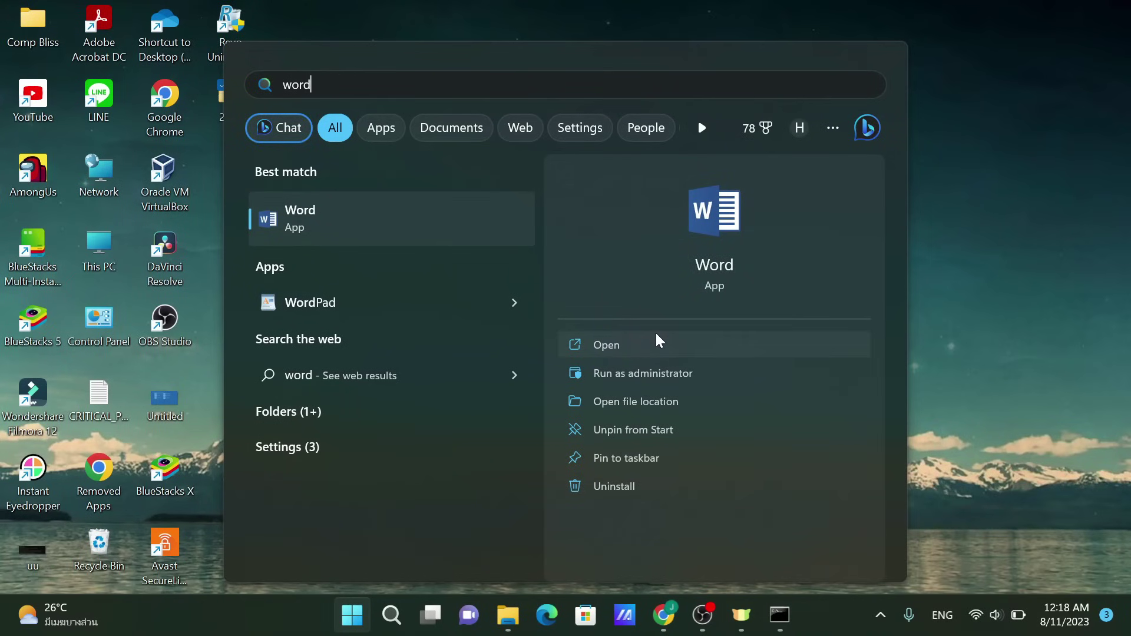
pyautogui.press('BackSpace')
pyautogui.press('BackSpace')
pyautogui.press('BackSpace')
pyautogui.press('BackSpace')
pyautogui.write('excel')
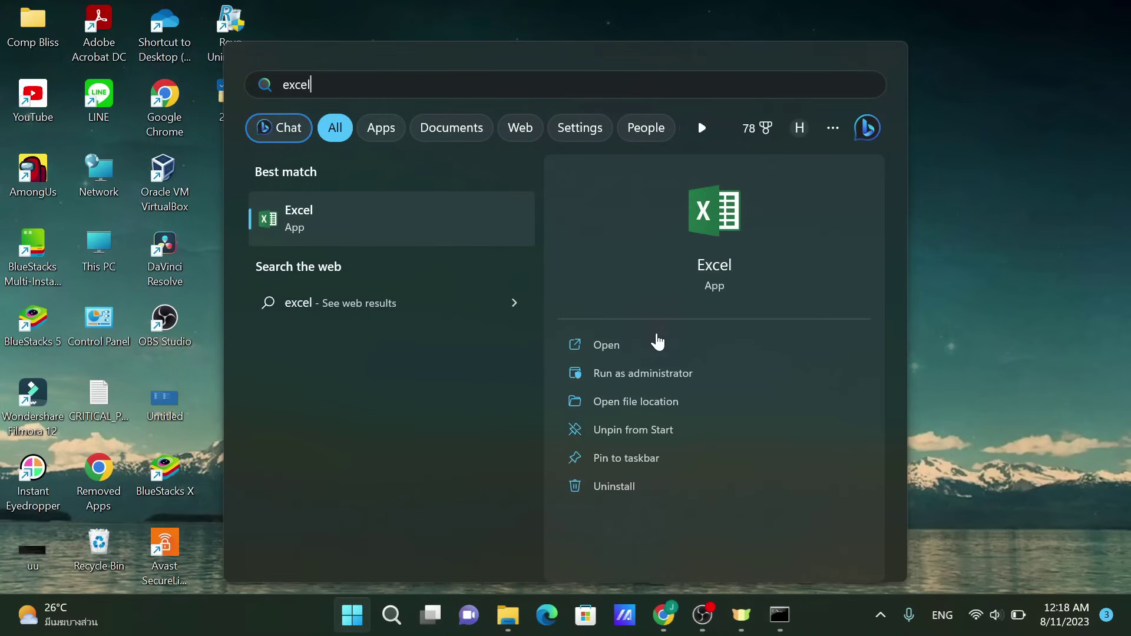
# - Replace the app search with "word", launch Word and dismiss its privacy option notice
pyautogui.press('Left')
pyautogui.press('Left')
pyautogui.press('Left')
pyautogui.hotkey('ctrl', 'a')
pyautogui.press('BackSpace')
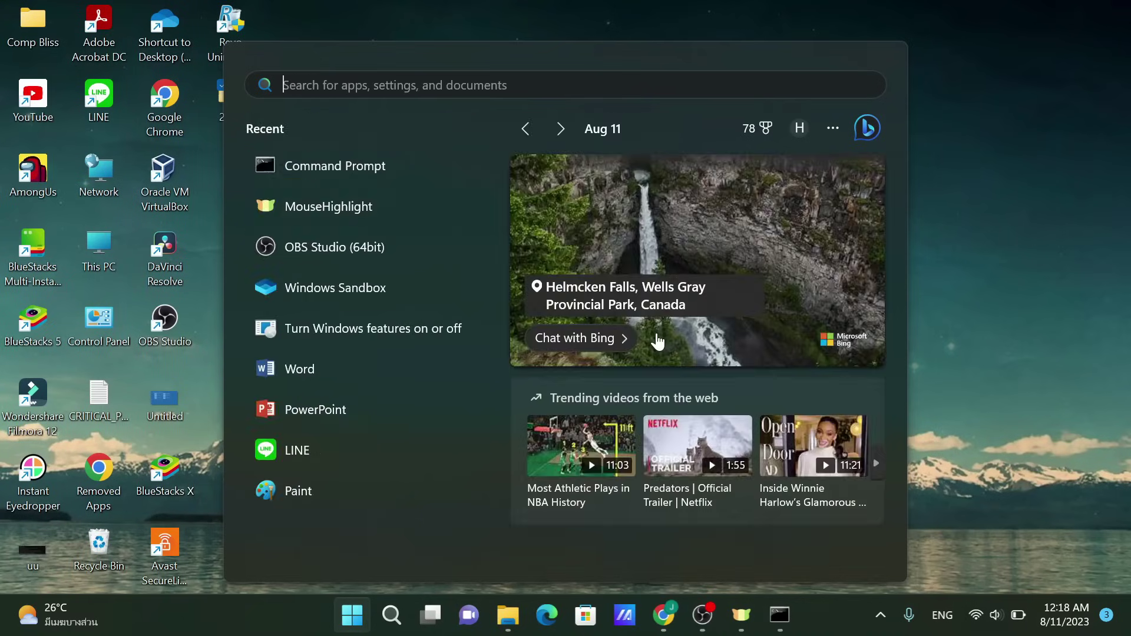
pyautogui.write('word')
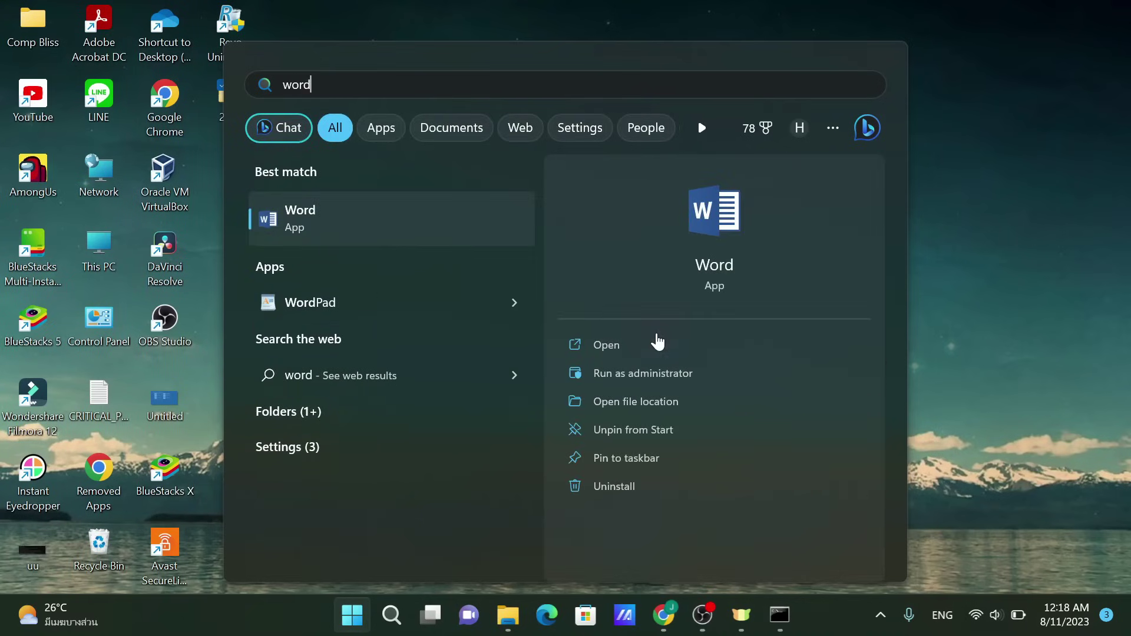
pyautogui.click(609, 344)
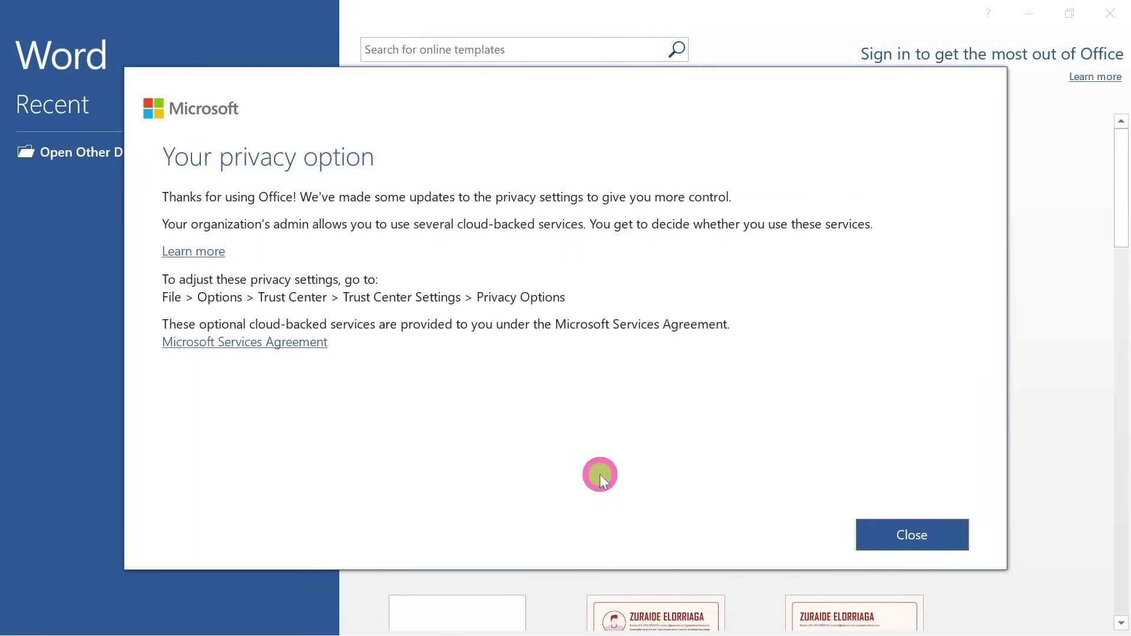
pyautogui.click(908, 530)
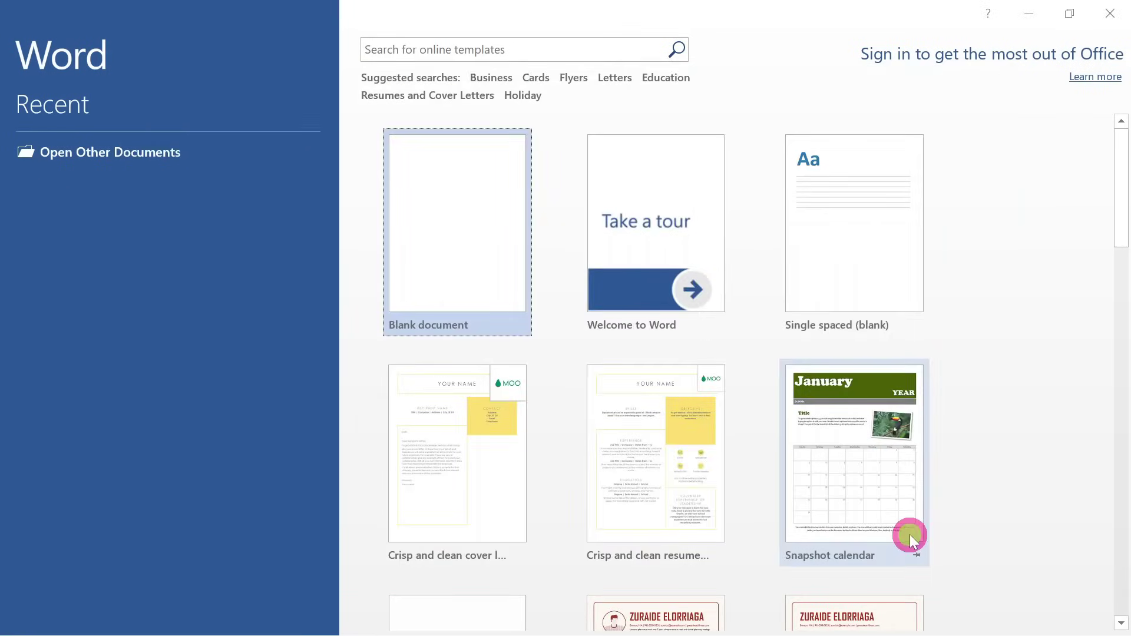
# - Create a blank Word document and write "Thank you" on its first line
pyautogui.click(463, 223)
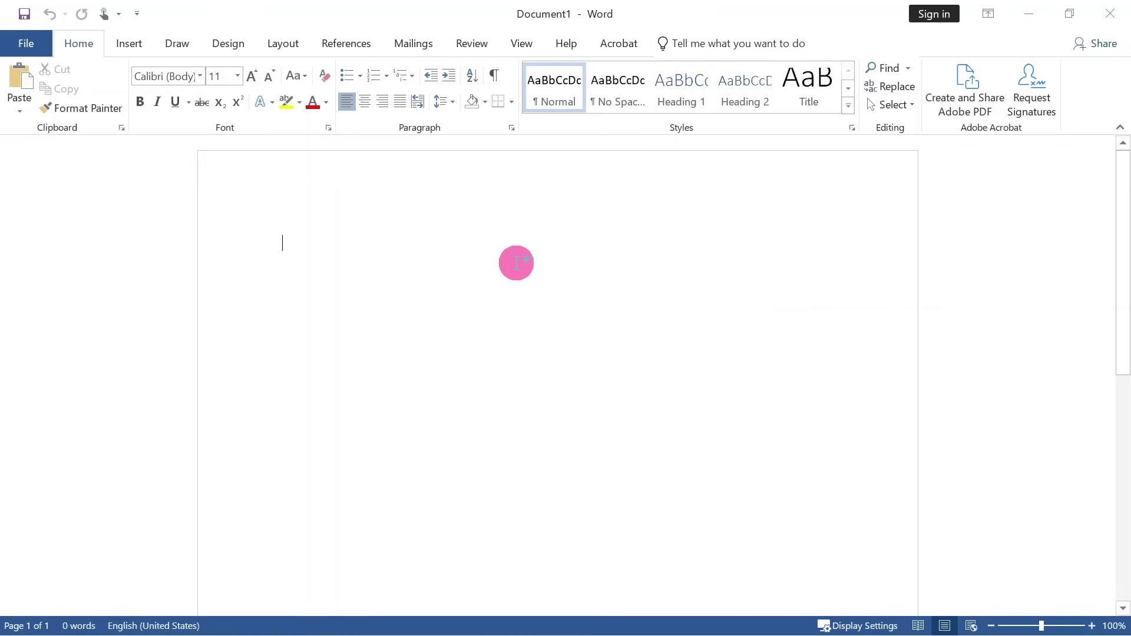
pyautogui.write('Than')
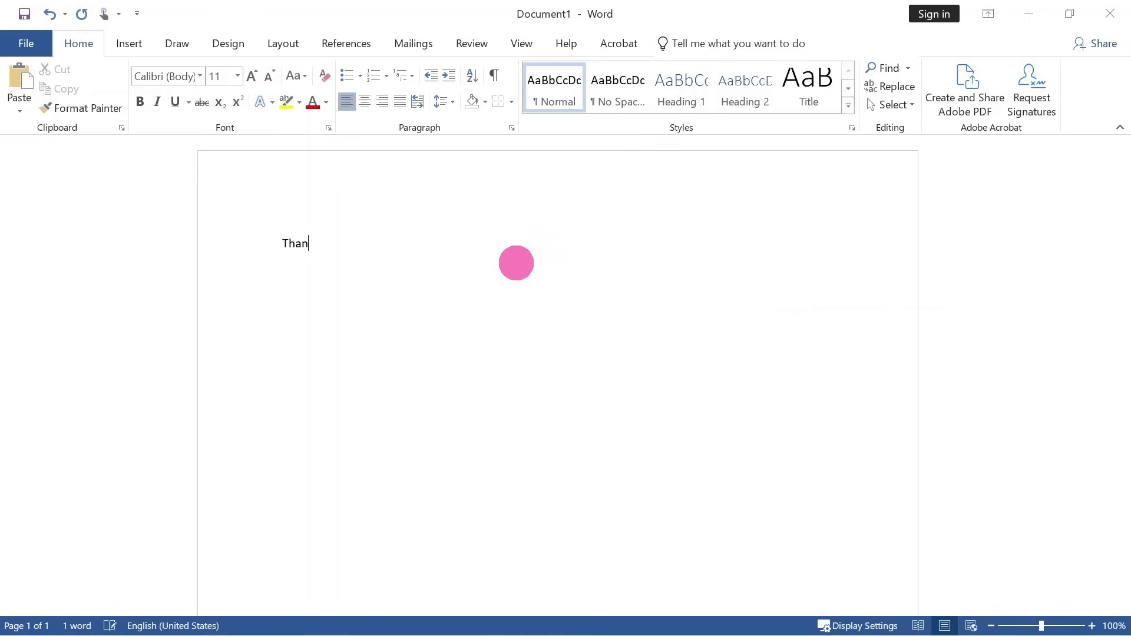
pyautogui.write('k you')
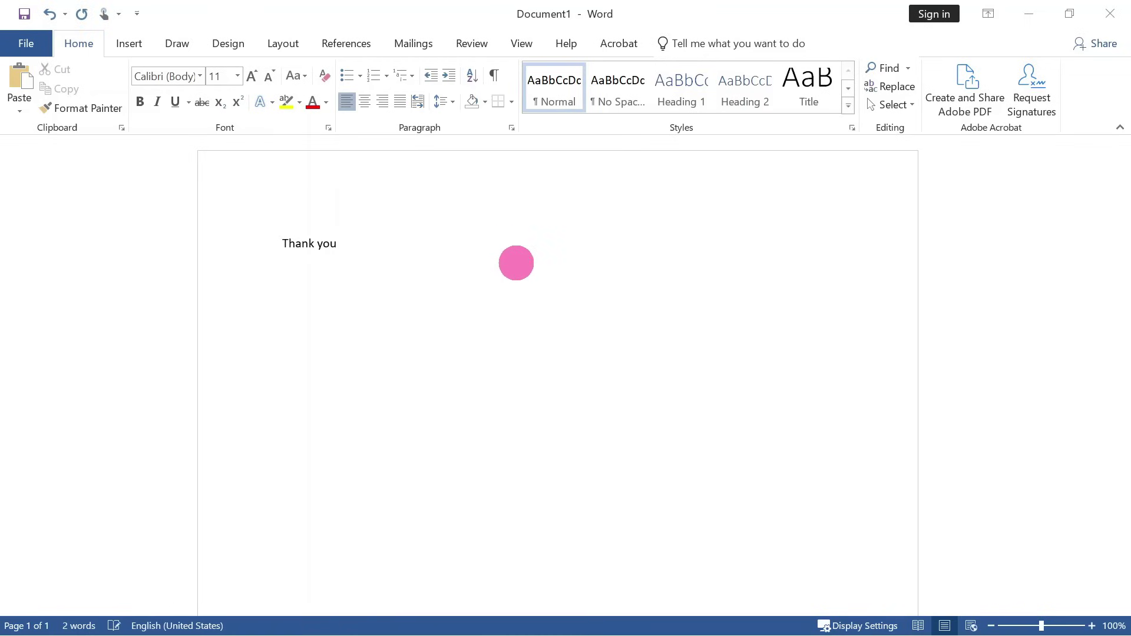